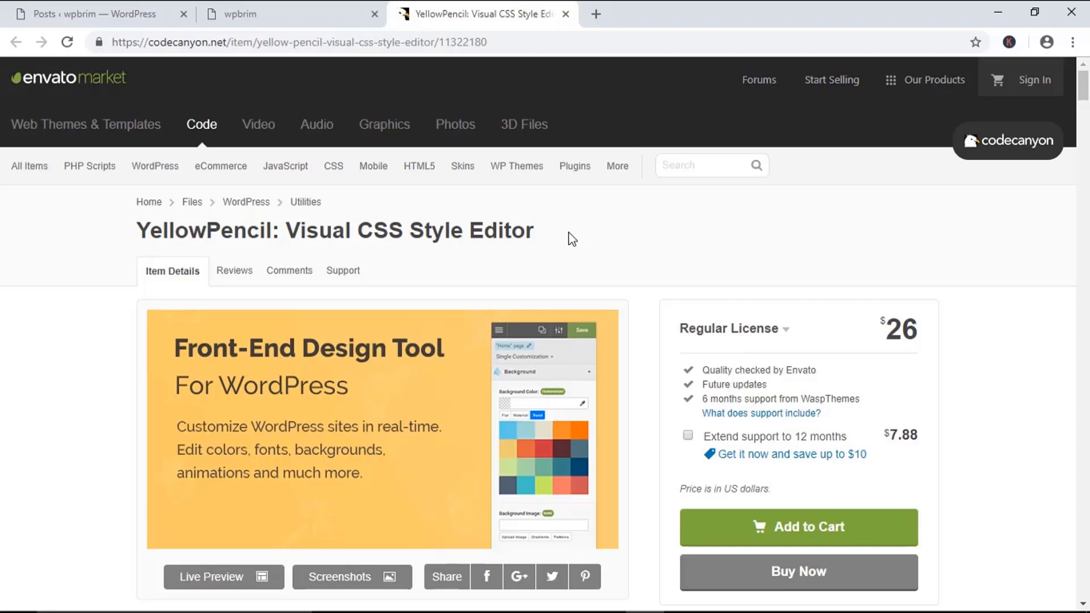
Switch to the wpbrim site's home page and look over its content.
click(556, 232)
click(235, 11)
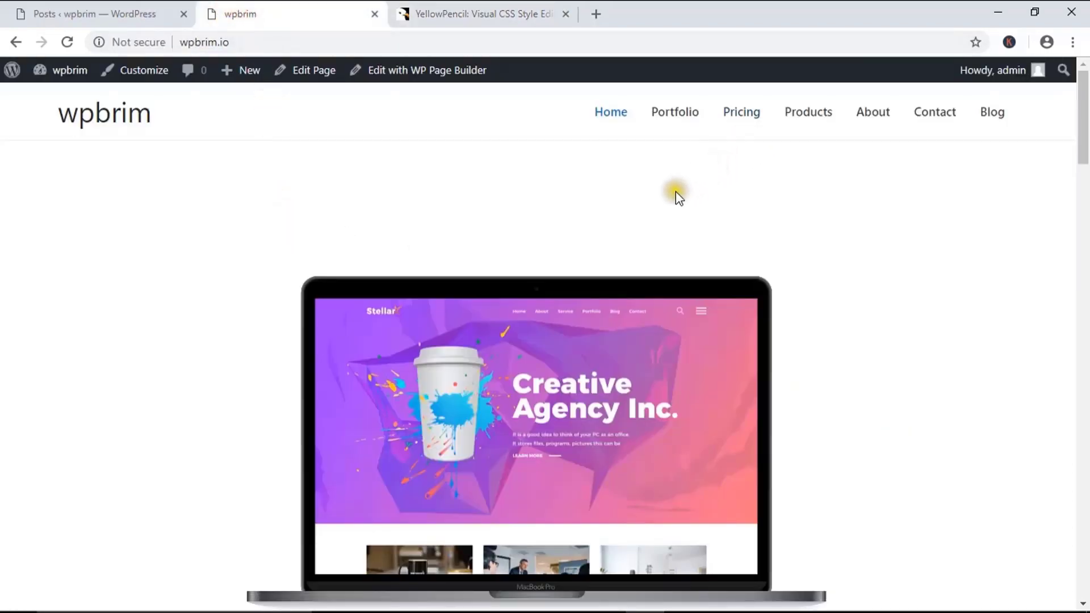
scroll(675, 195, down, 20)
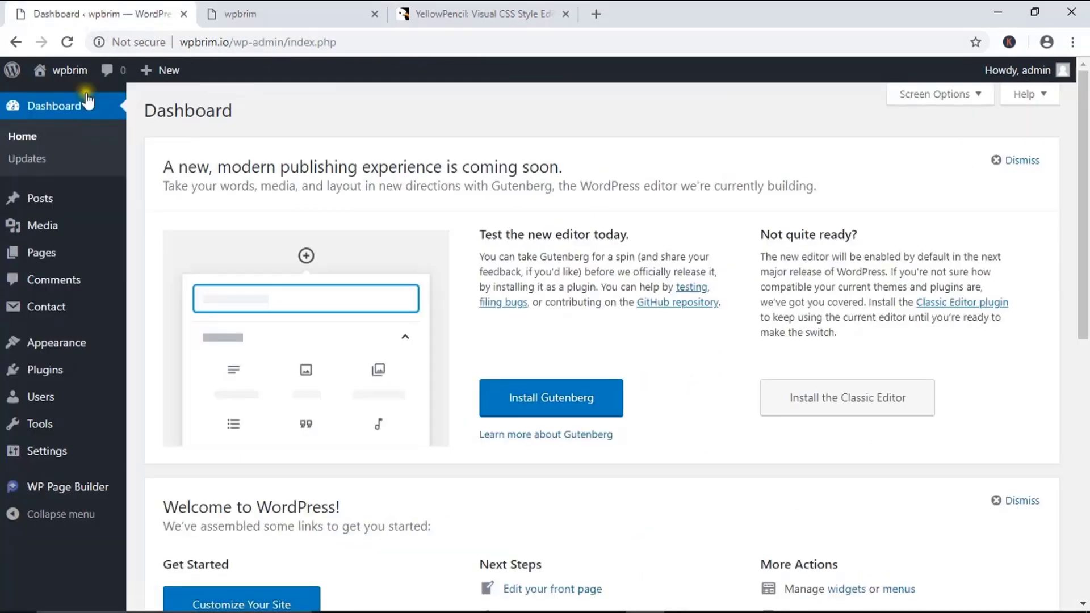
Open the form for uploading a new plugin in the WordPress admin area.
mouse_move(66, 200)
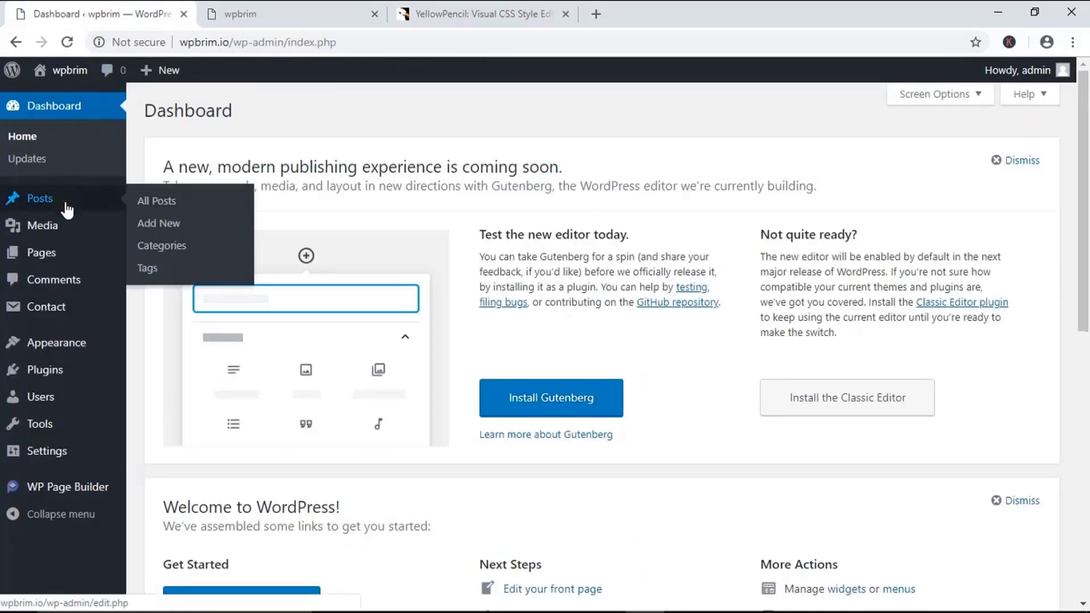
mouse_move(41, 370)
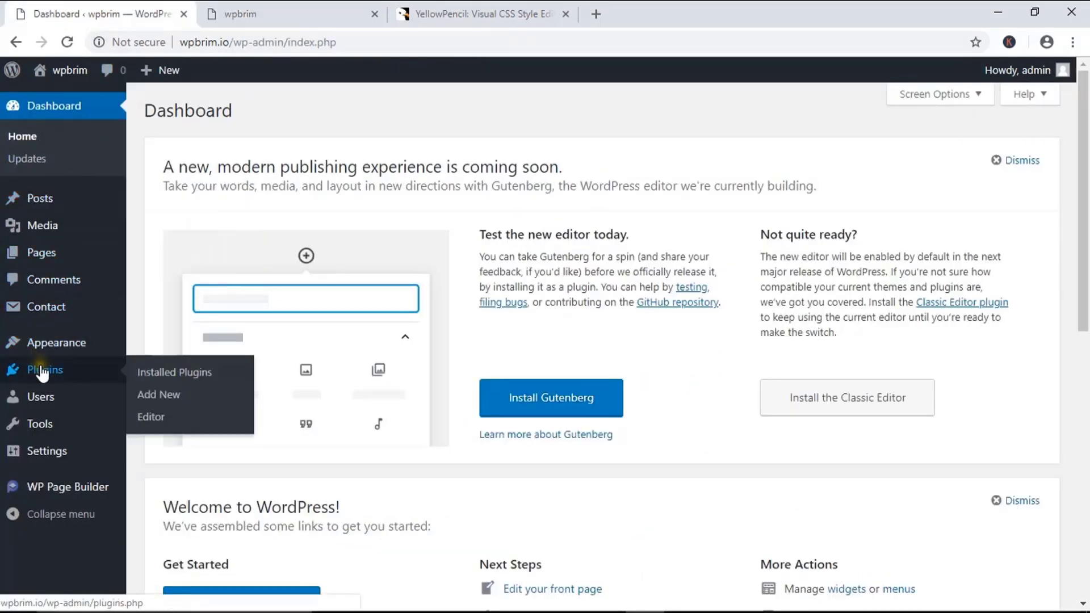
click(165, 398)
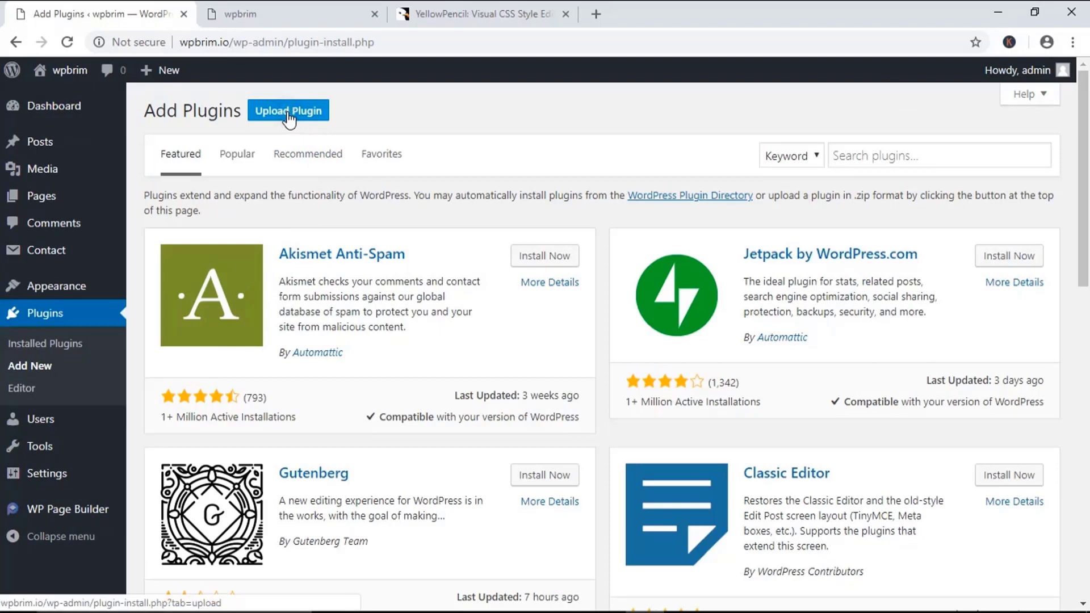
click(289, 114)
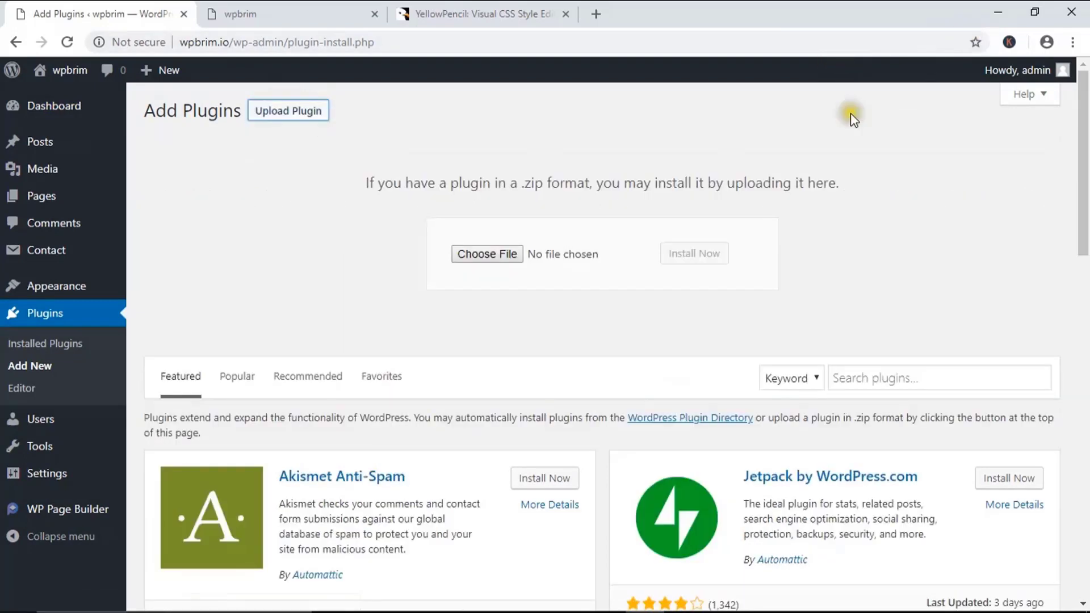
Upload waspthemes-yellow-pencil.zip from the Downloads folder, then install and activate the plugin.
click(492, 254)
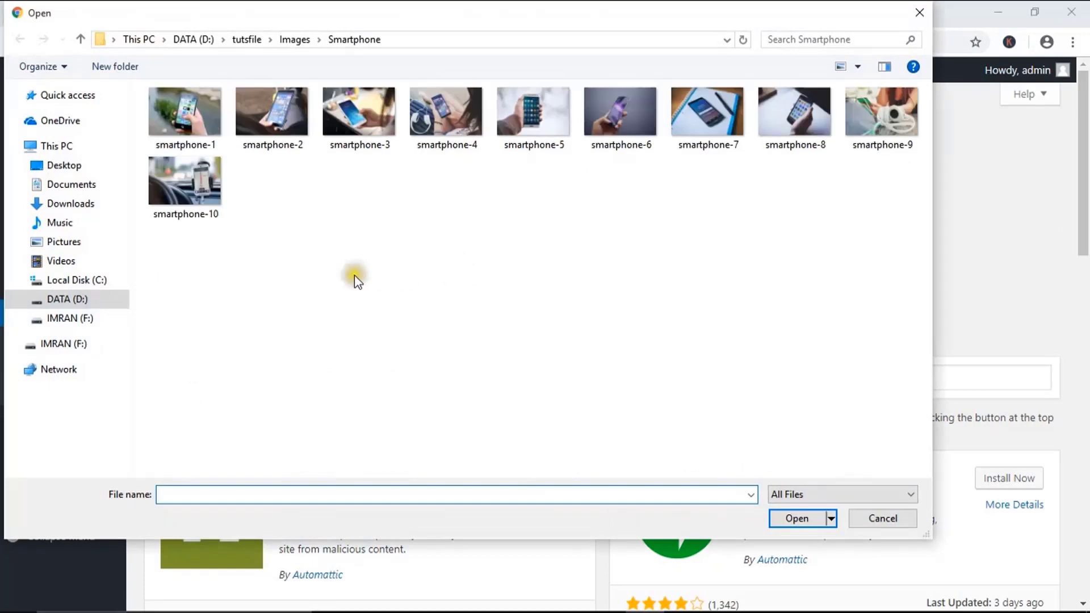
click(72, 204)
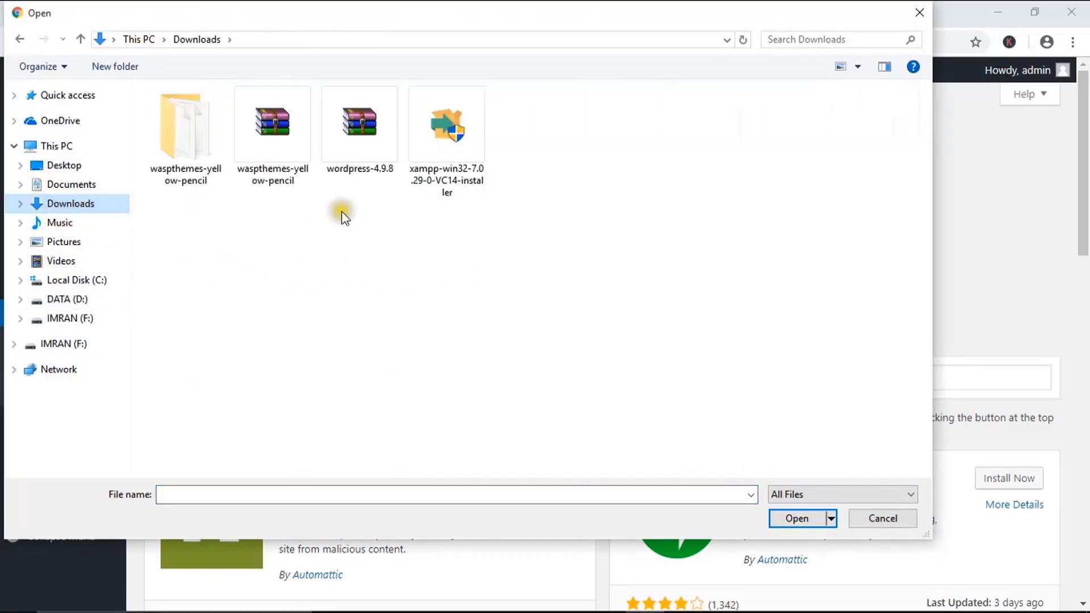
double_click(261, 137)
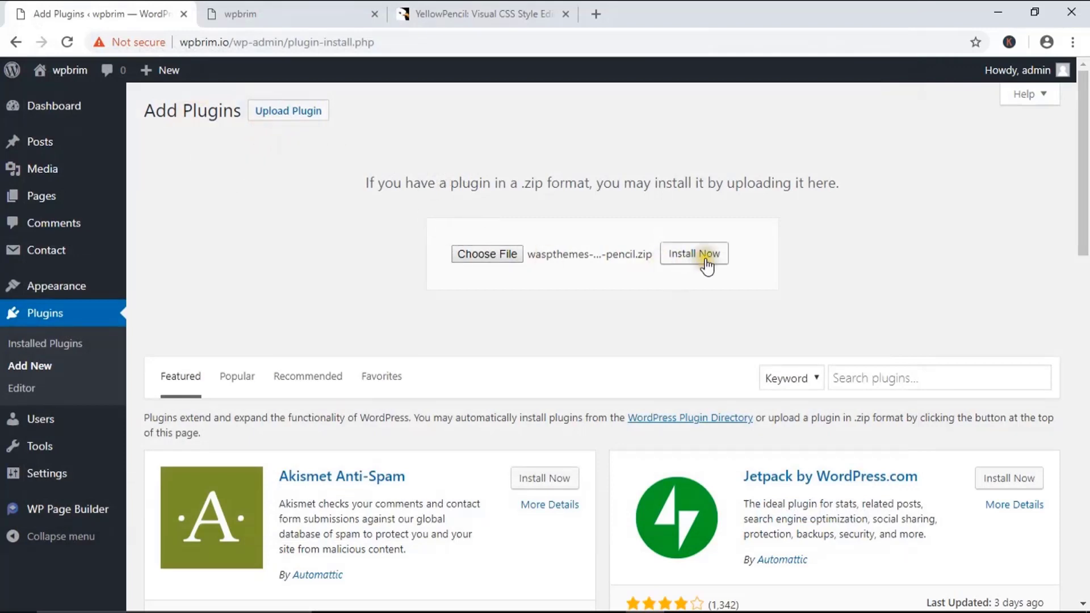
click(693, 259)
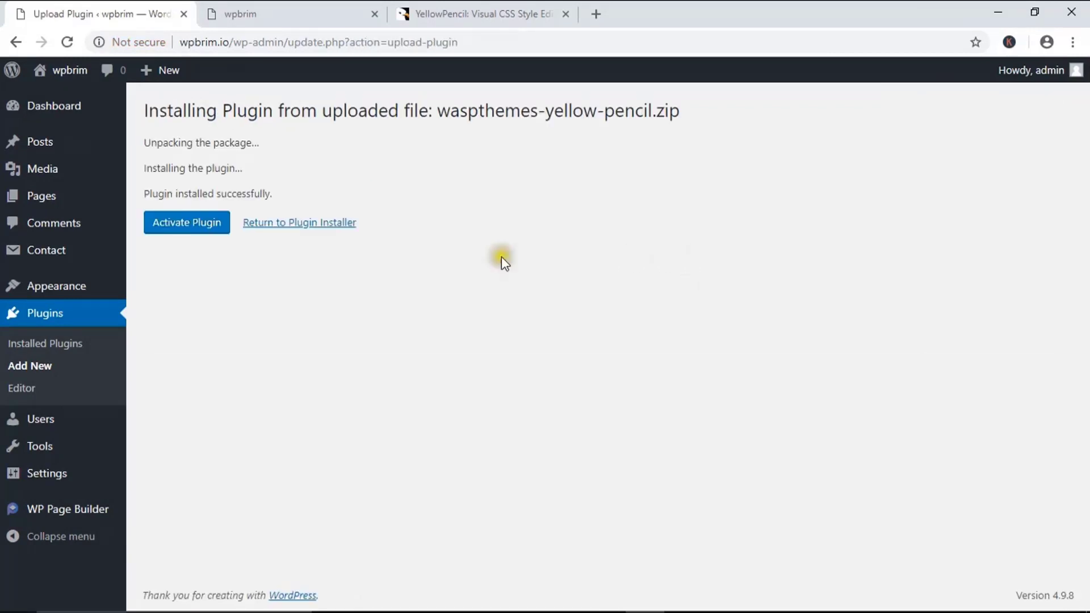
click(191, 230)
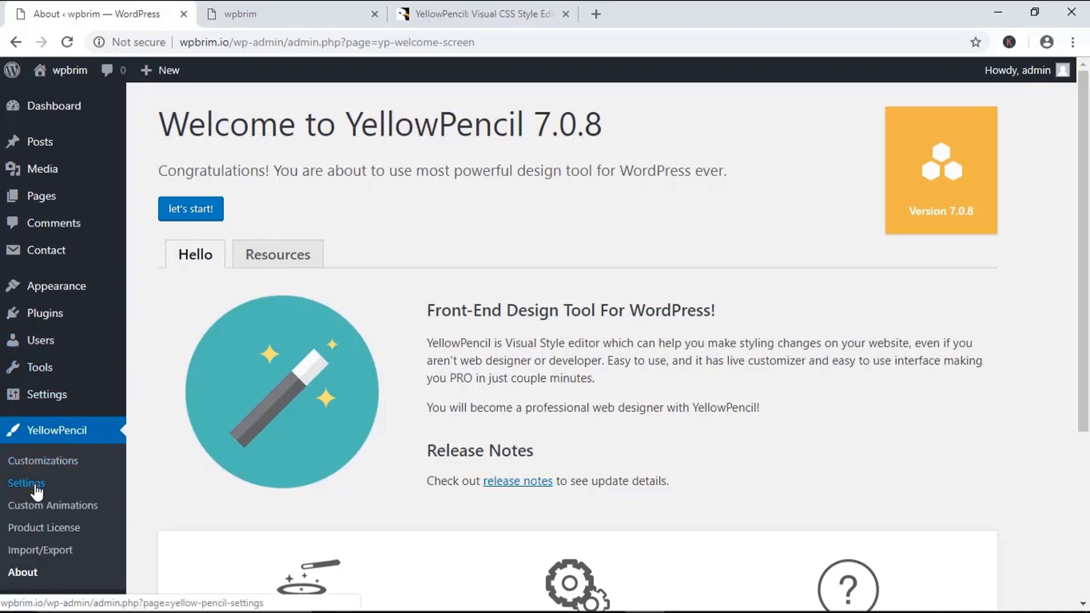
Set YellowPencil's CSS print method to Static External CSS File and save the settings.
click(36, 487)
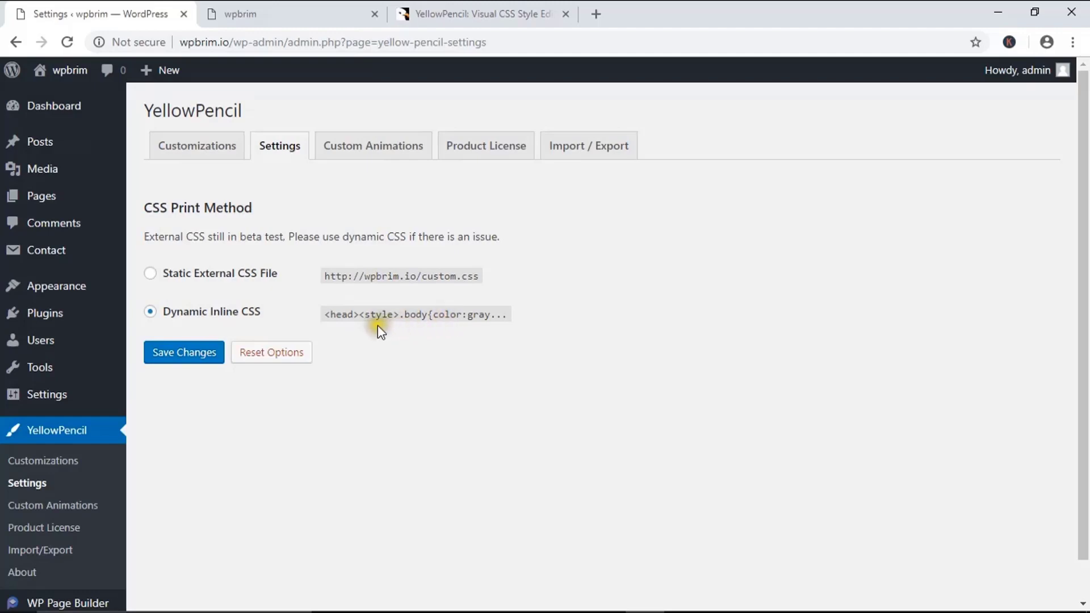
drag(323, 315, 503, 314)
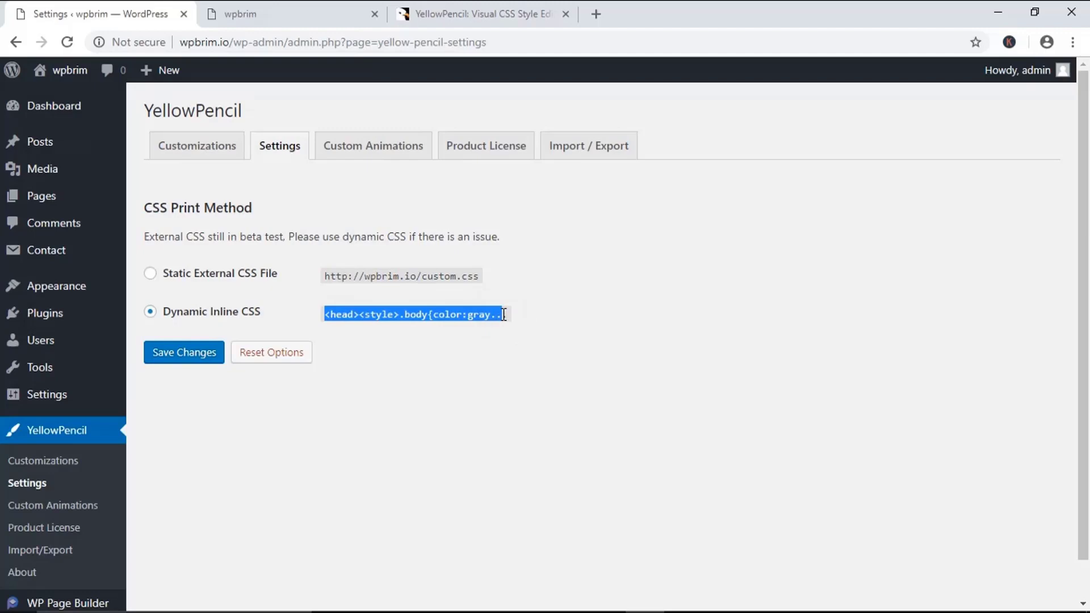
click(419, 373)
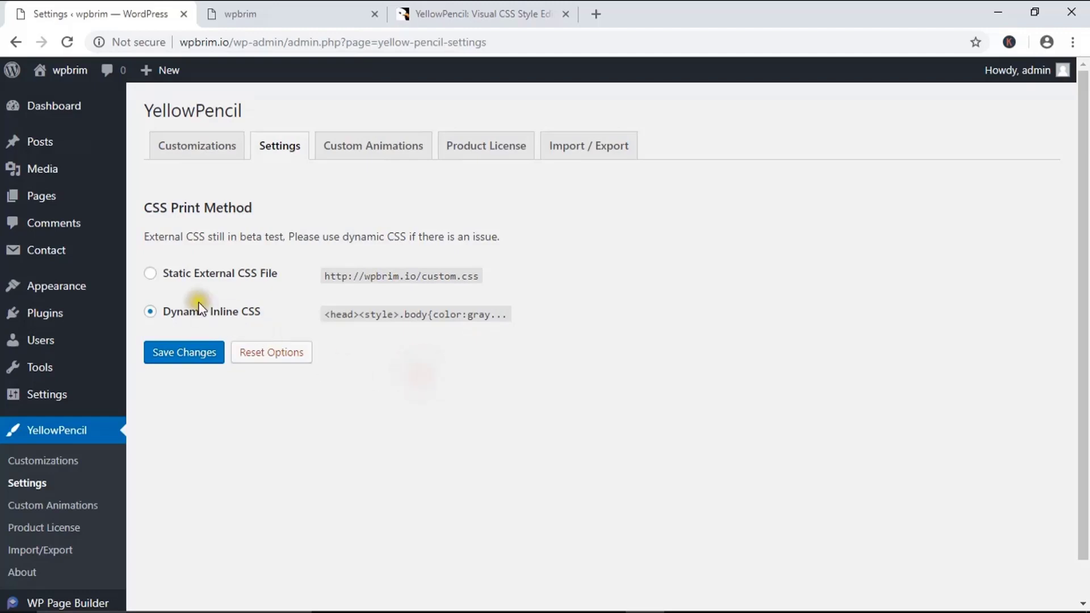
click(150, 276)
click(182, 362)
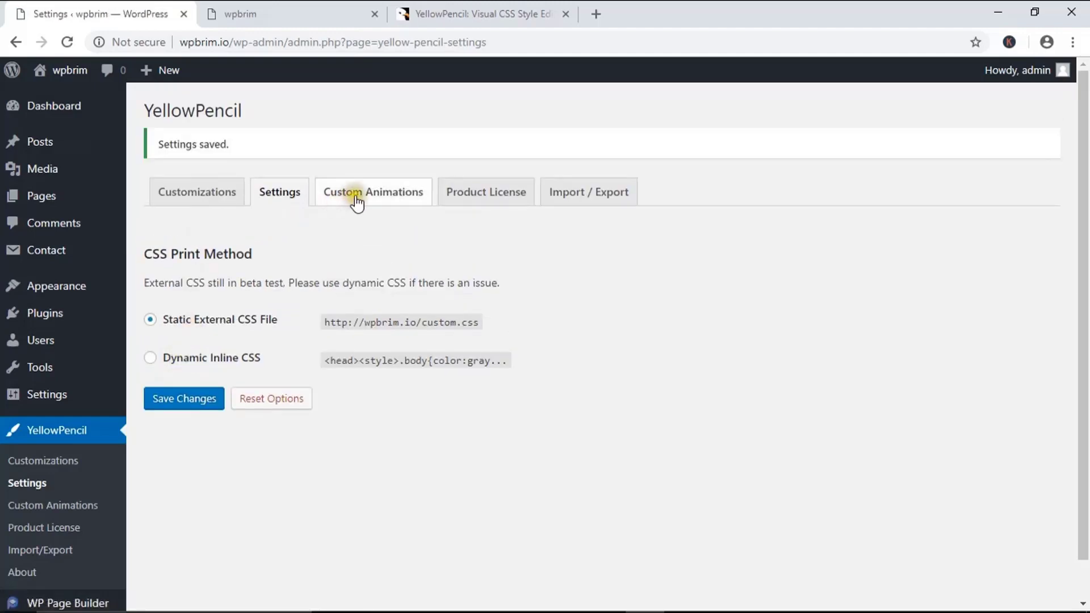
Check YellowPencil's Custom Animations and Customizations pages.
click(357, 200)
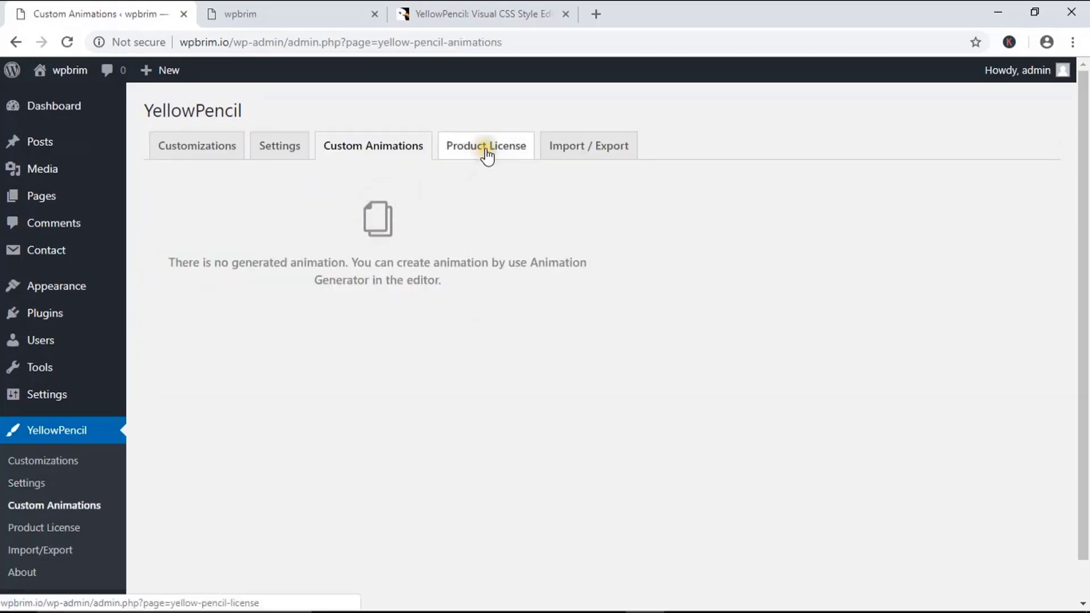
click(209, 161)
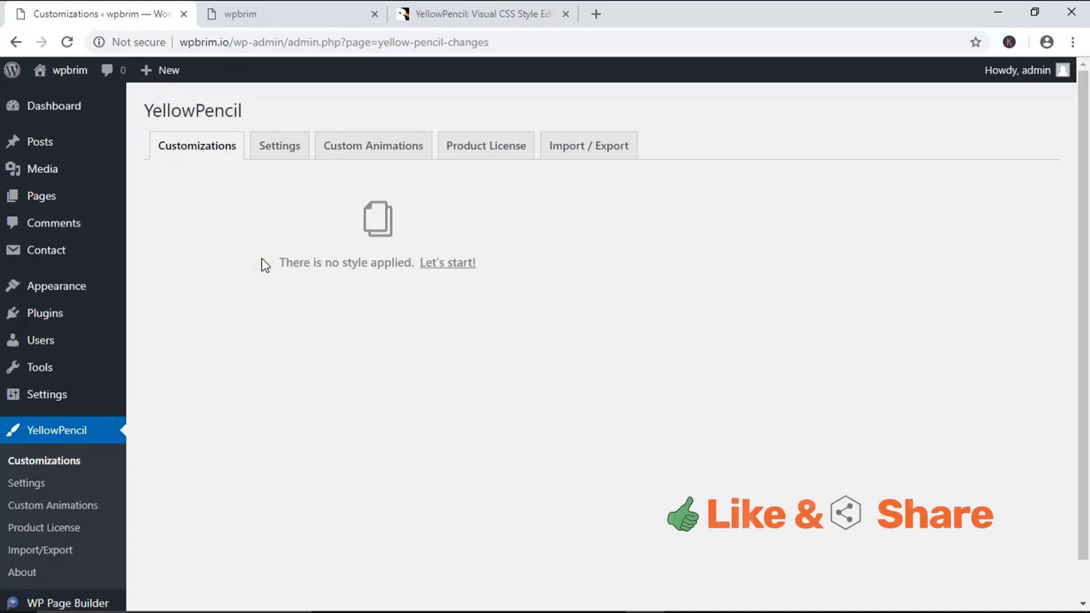
Reload the wpbrim home page and open it for editing in YellowPencil.
click(275, 12)
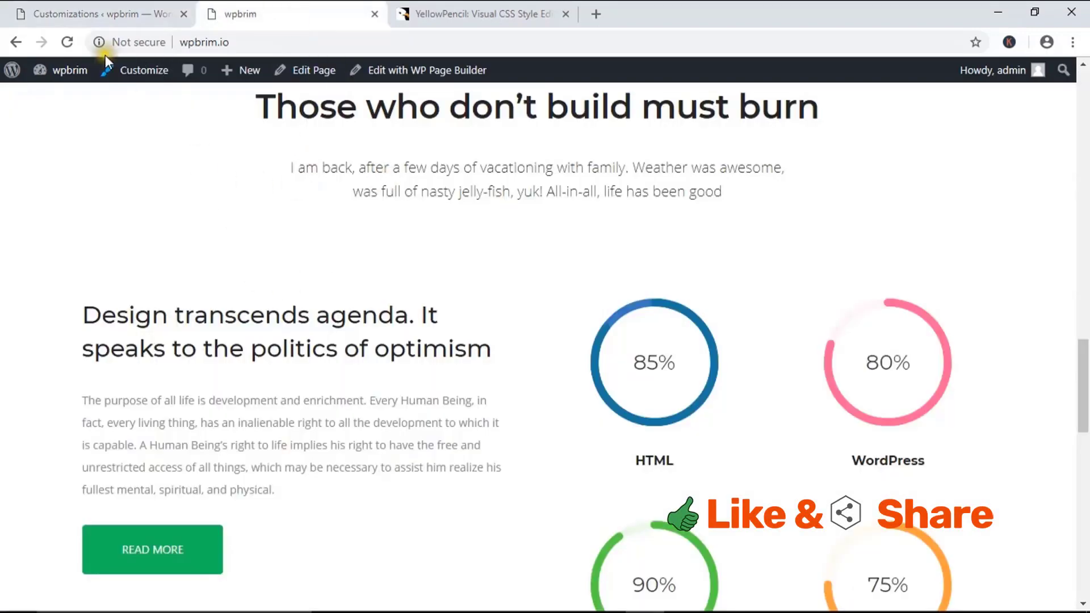
click(66, 40)
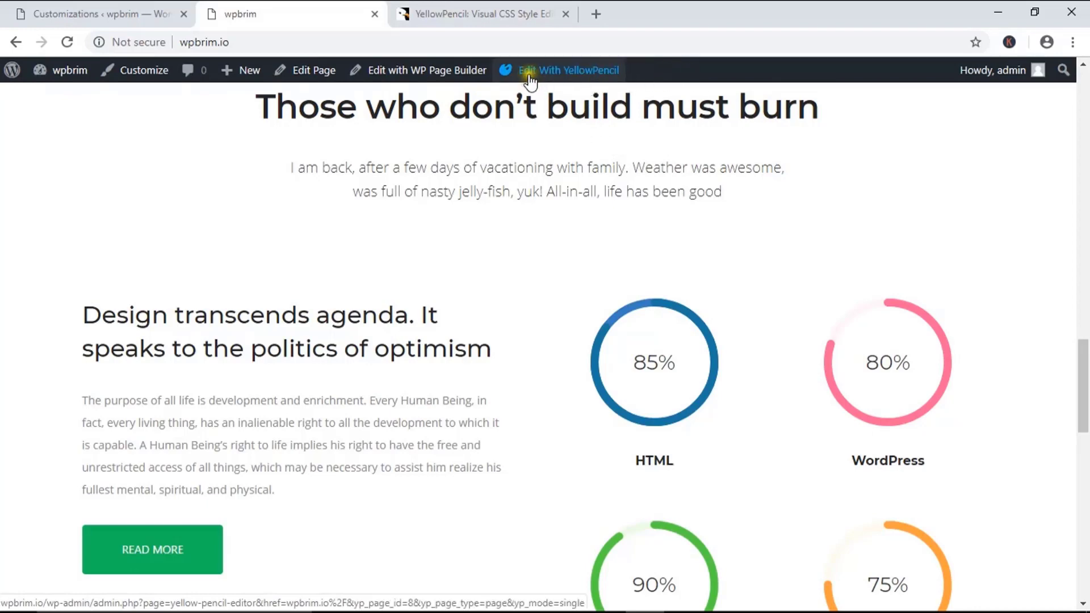
scroll(589, 202, up, 20)
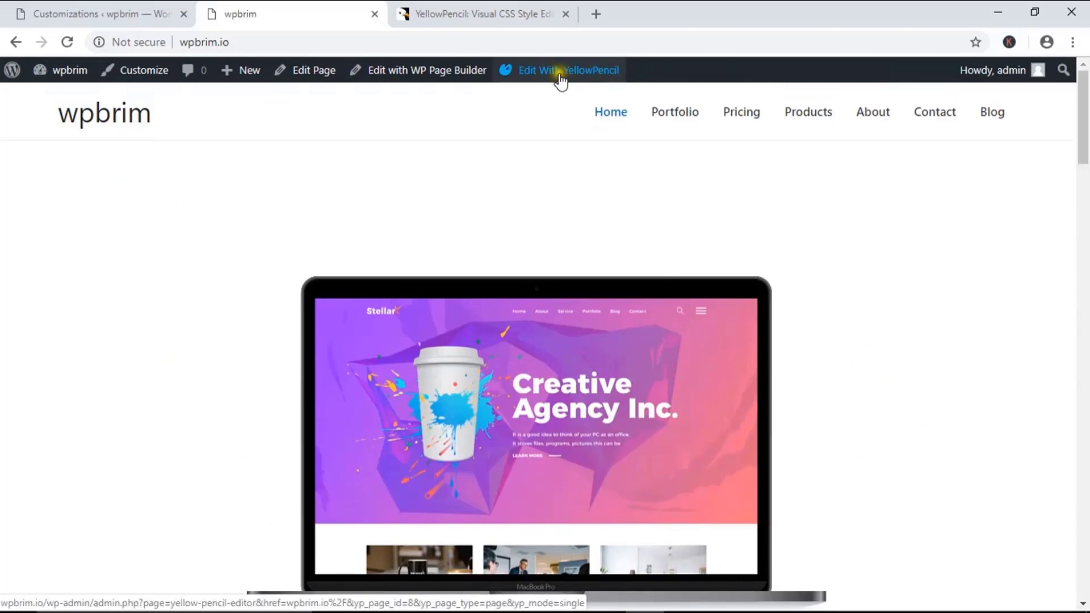
click(557, 77)
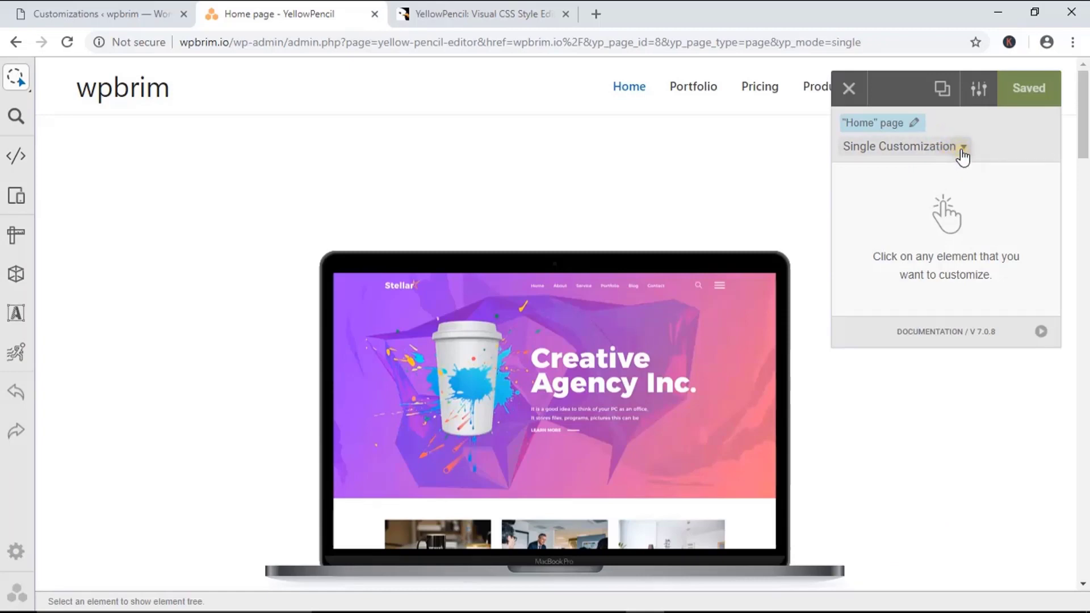
Select the wpbrim site title link and keep Single Customization as the customization type after reviewing the alternatives.
click(130, 88)
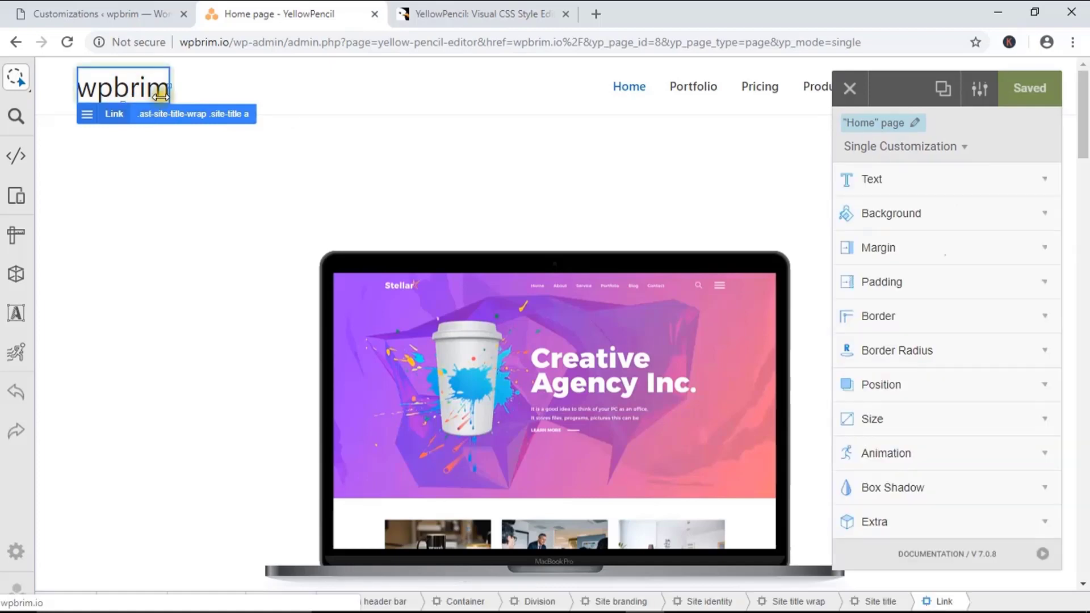
click(985, 179)
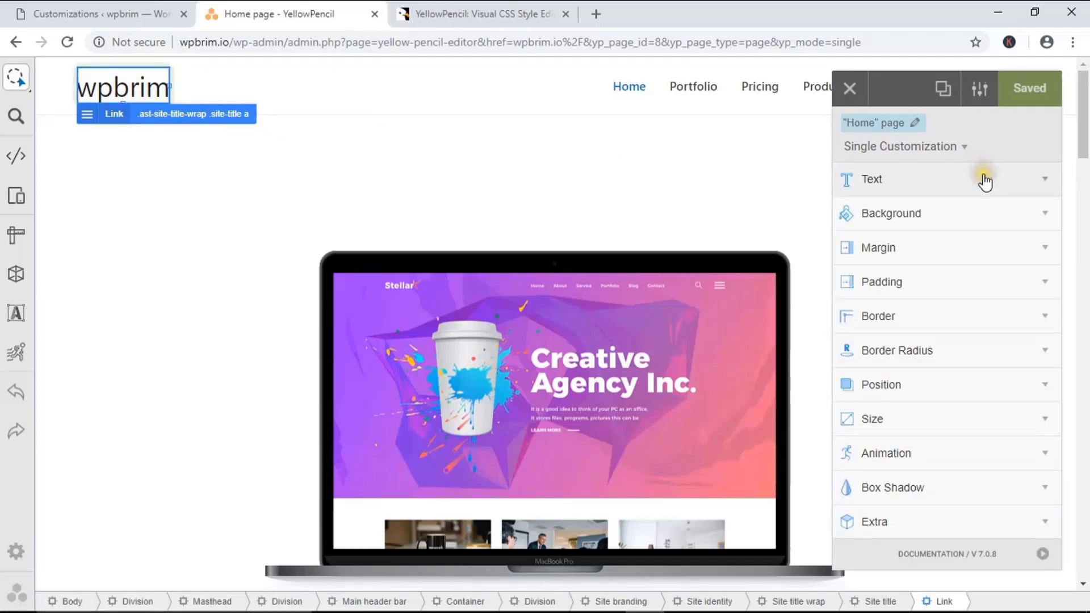
click(962, 147)
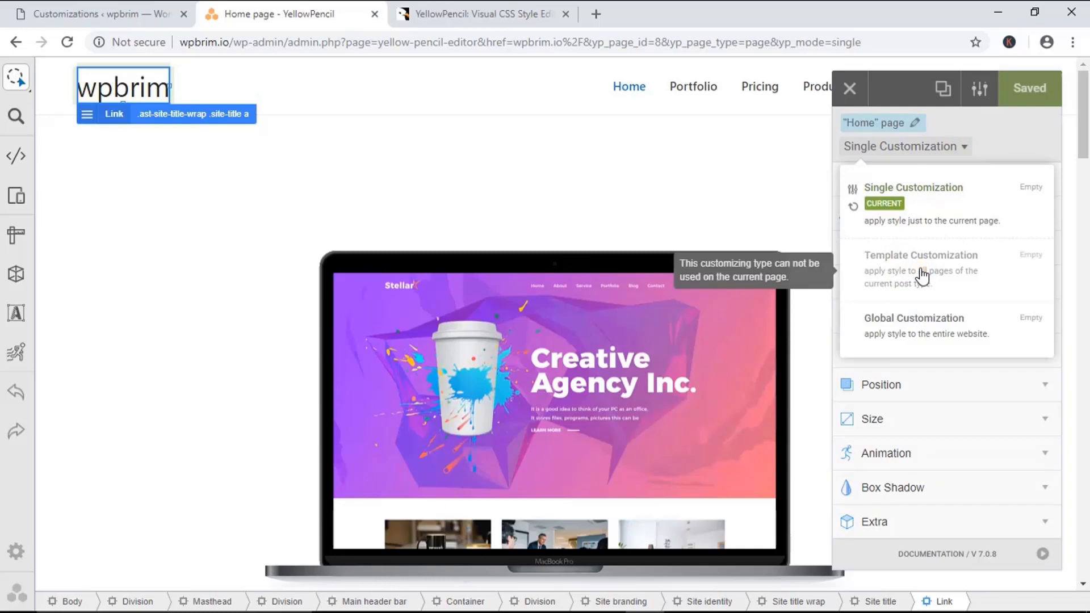
click(902, 345)
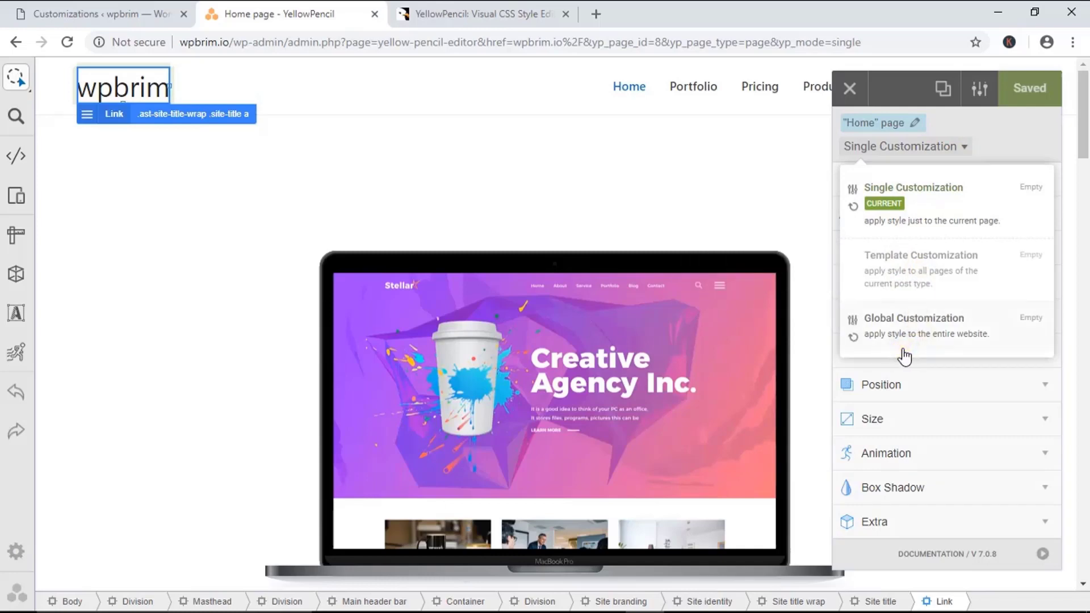
click(909, 205)
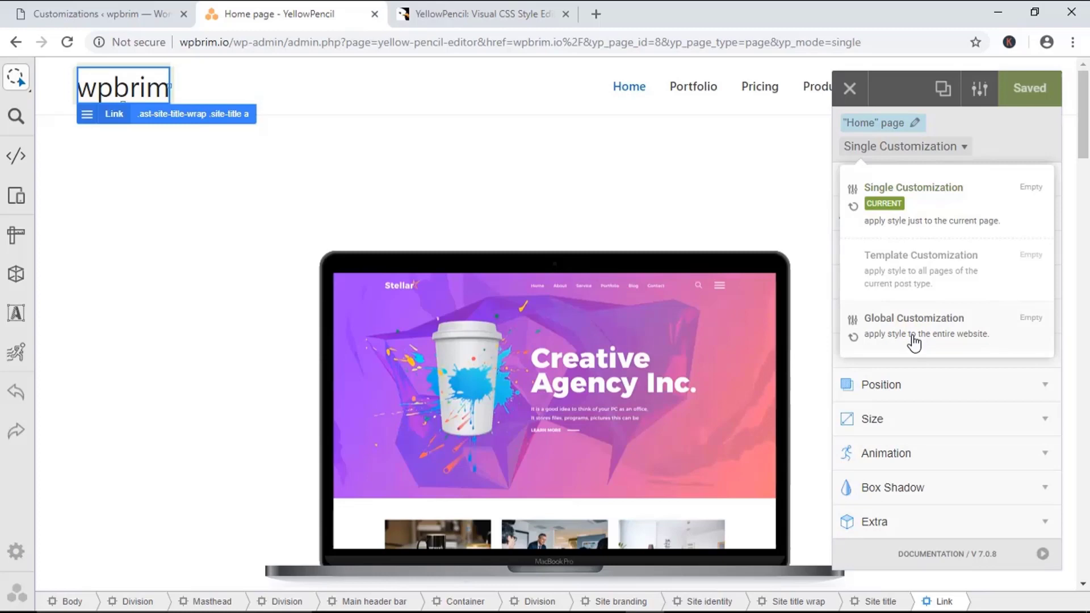
click(932, 200)
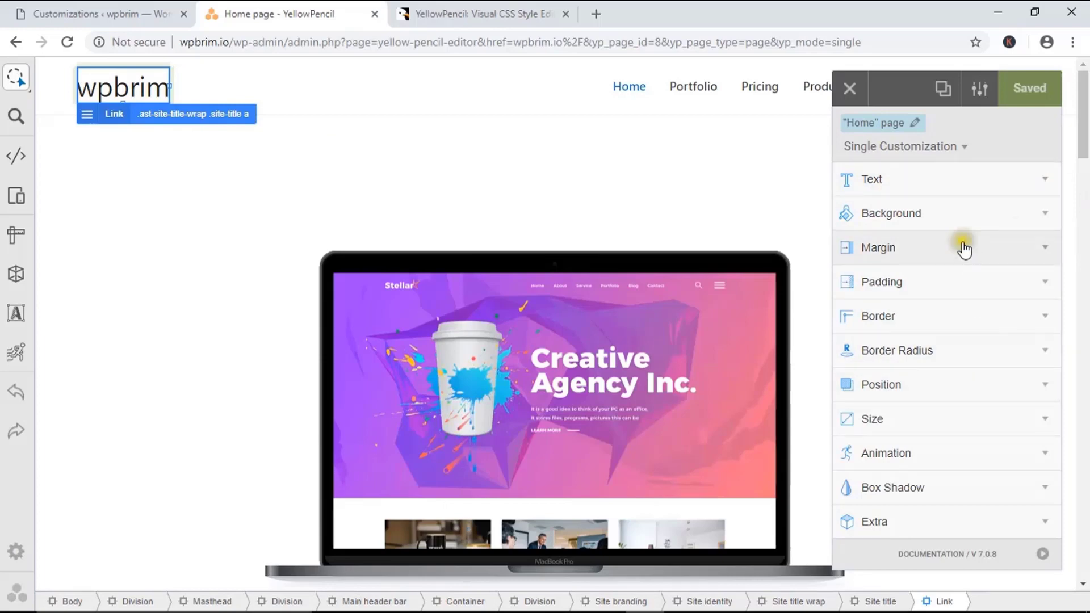
Open the site title's text styling settings and look through the available properties.
click(1046, 180)
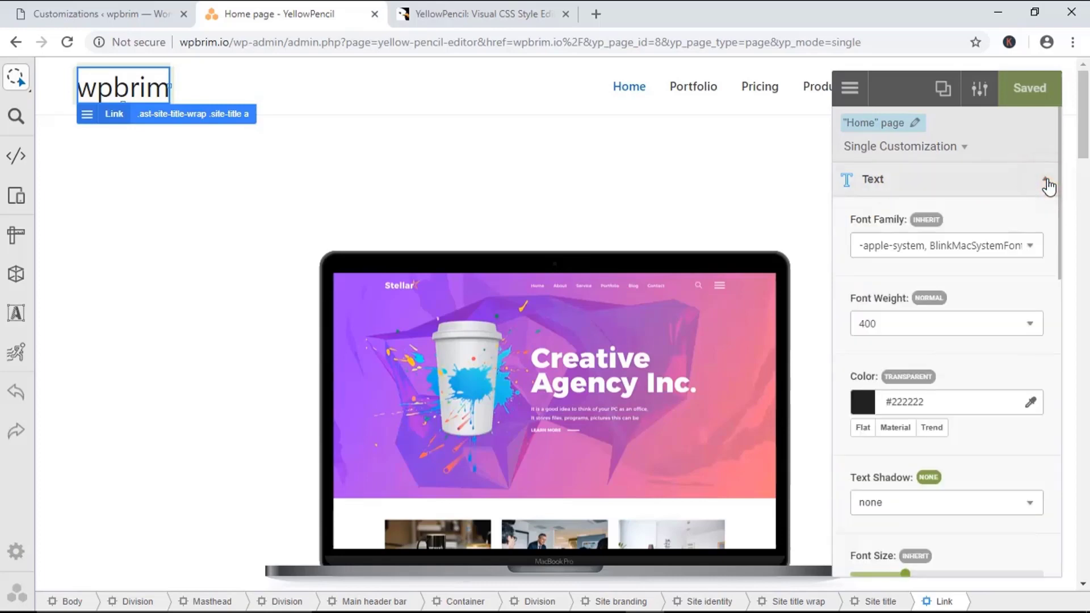
scroll(913, 341, down, 3)
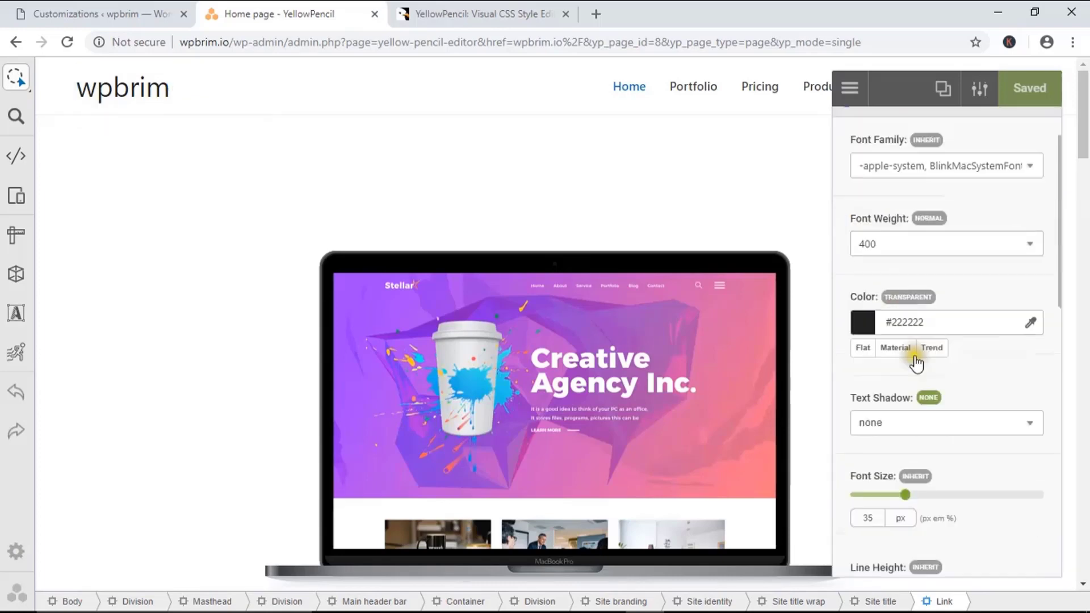
scroll(916, 356, down, 4)
scroll(916, 356, up, 7)
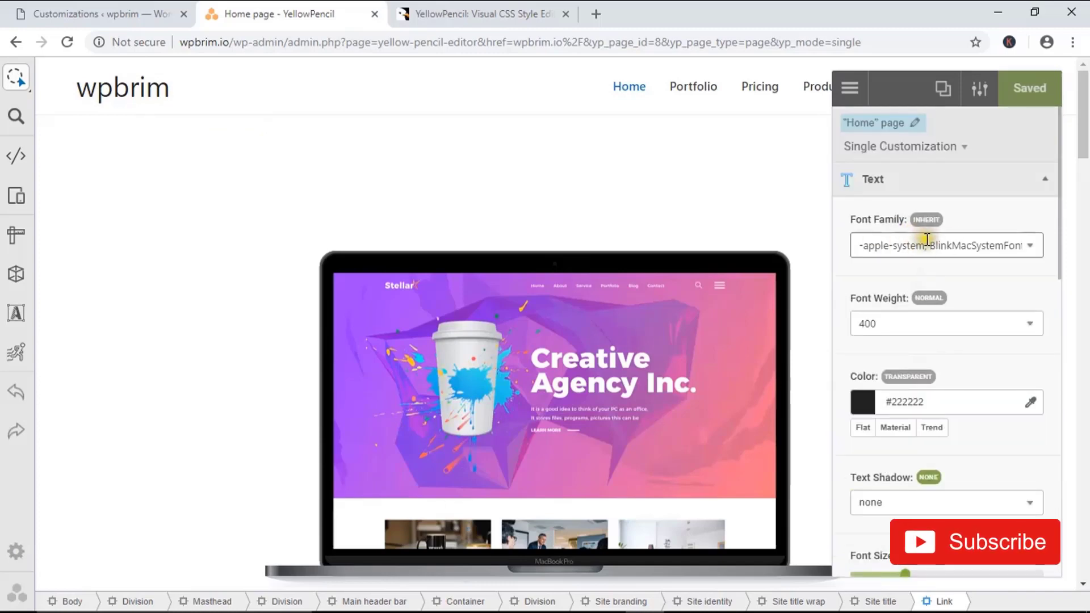
Preview different font families on the wpbrim site title.
click(1028, 244)
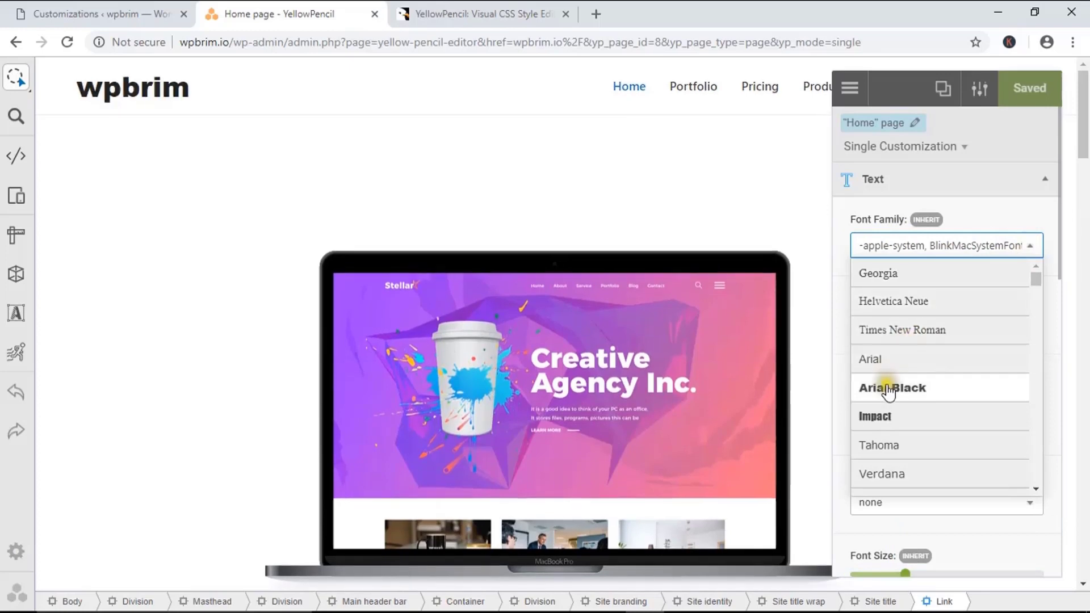
scroll(929, 359, down, 3)
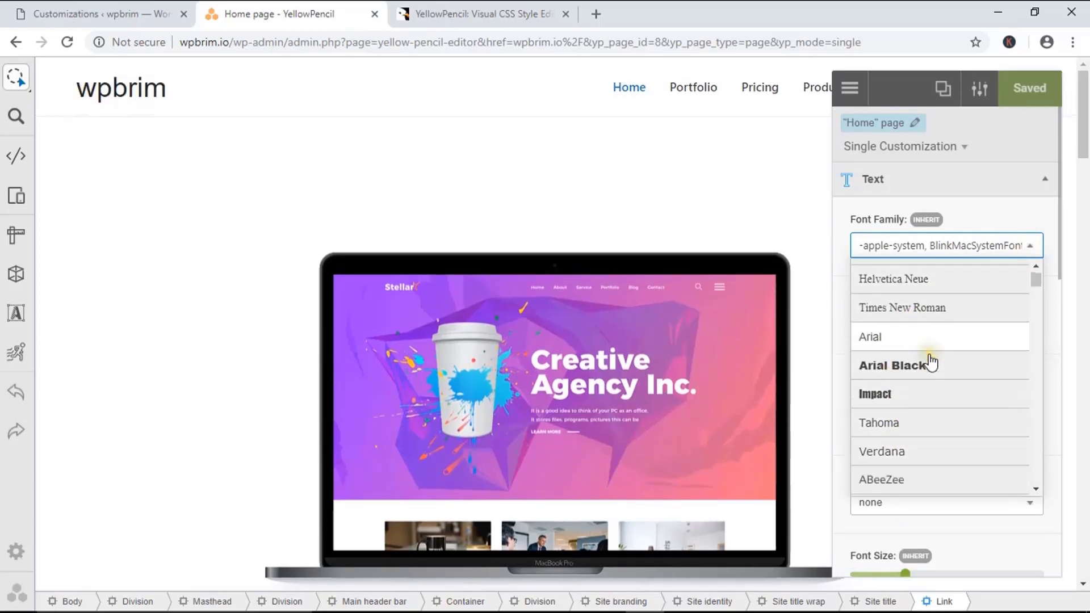
scroll(919, 370, down, 3)
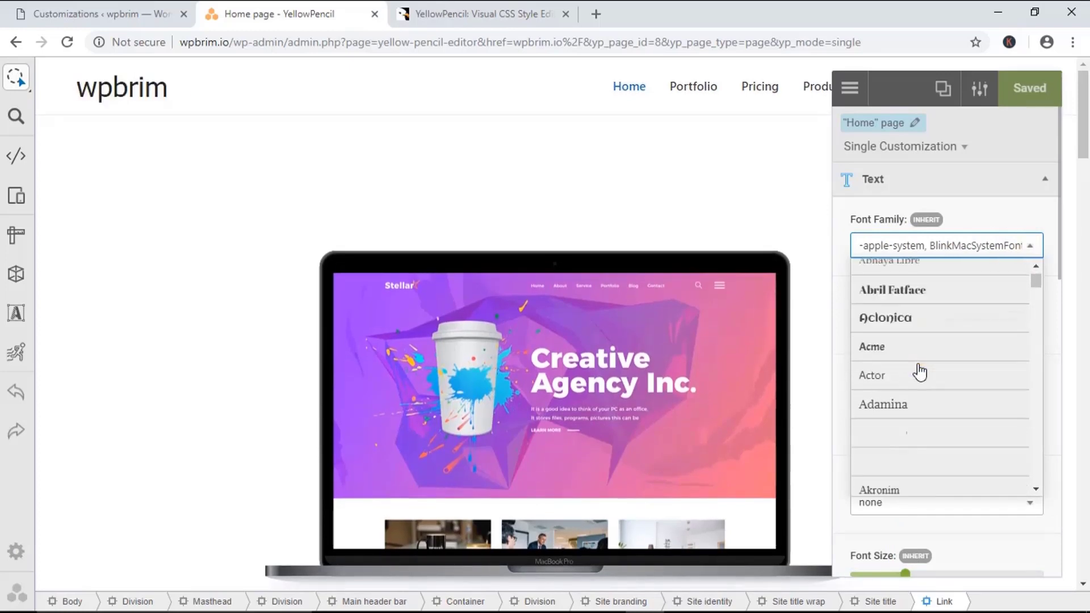
click(919, 370)
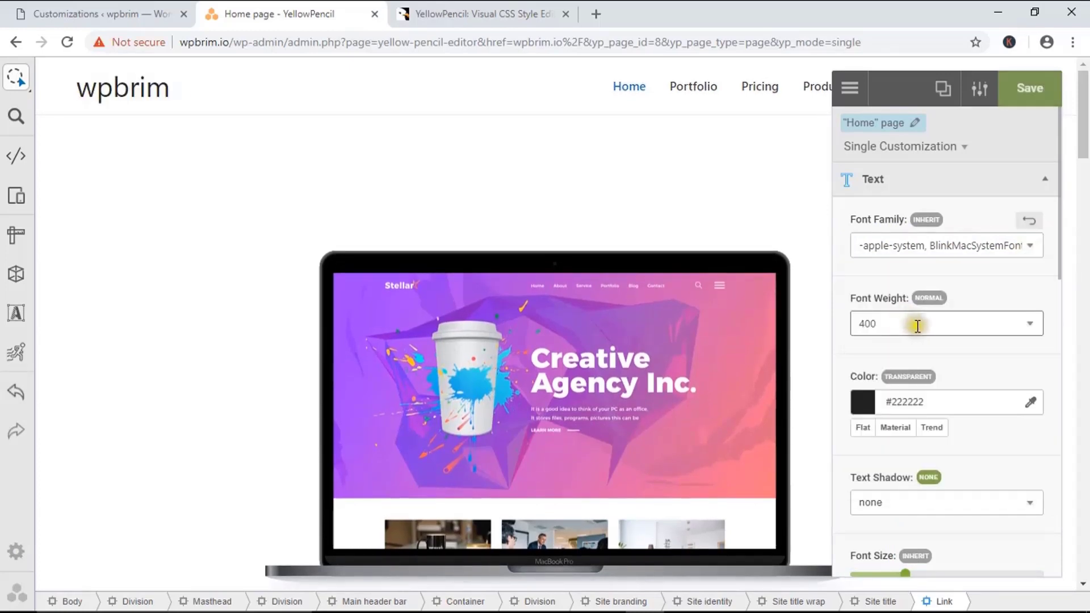
Set the site title's font weight to Bold 600.
click(1031, 323)
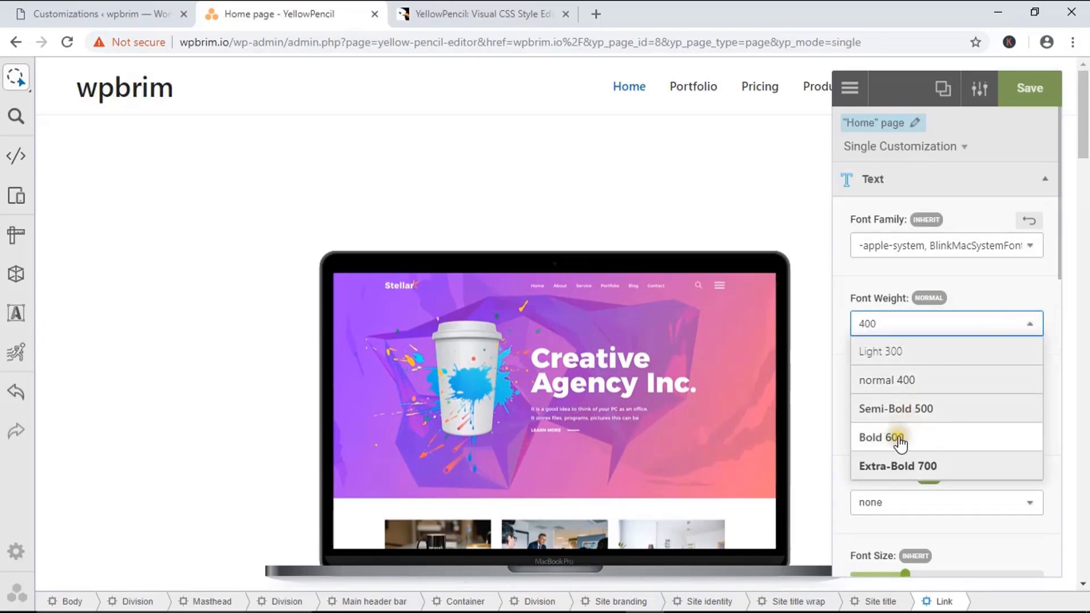
click(870, 438)
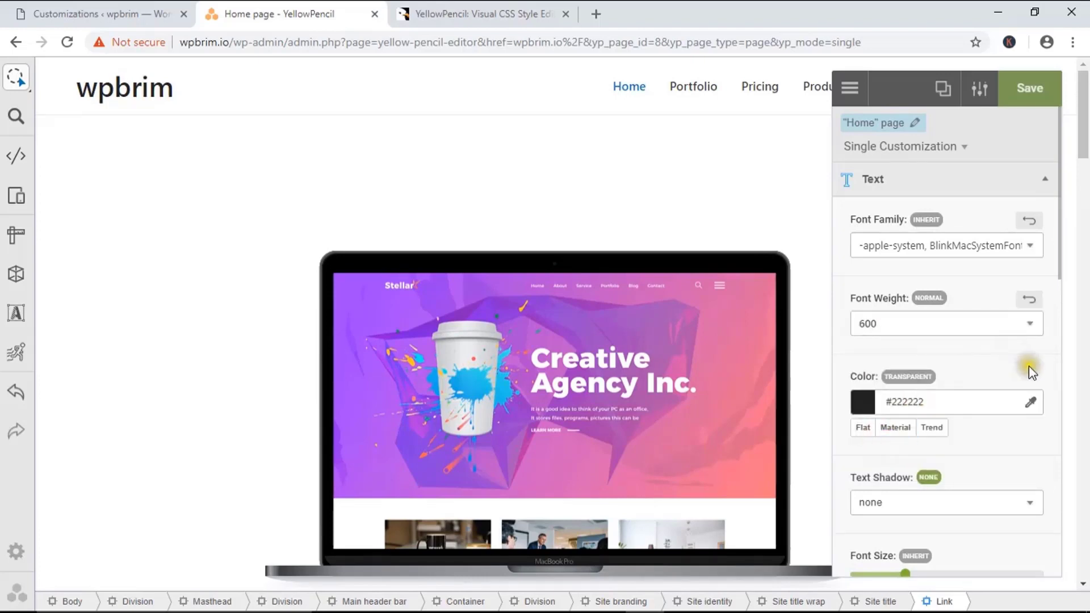
Browse the Flat, Material and Trend color palettes and set the site title's color to the flat orange-red #e74c3c.
click(873, 401)
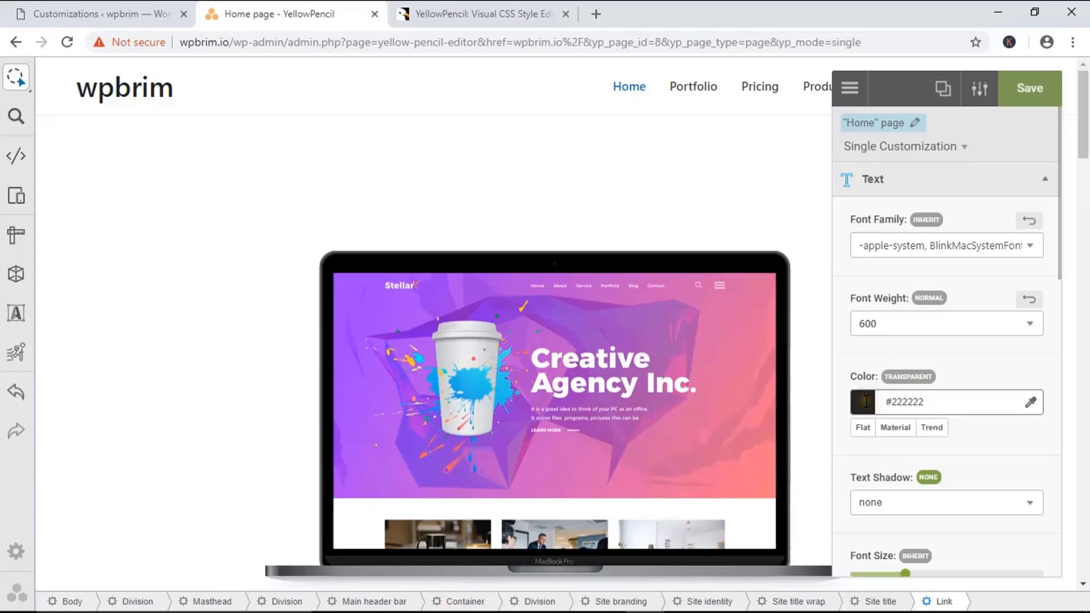
click(865, 401)
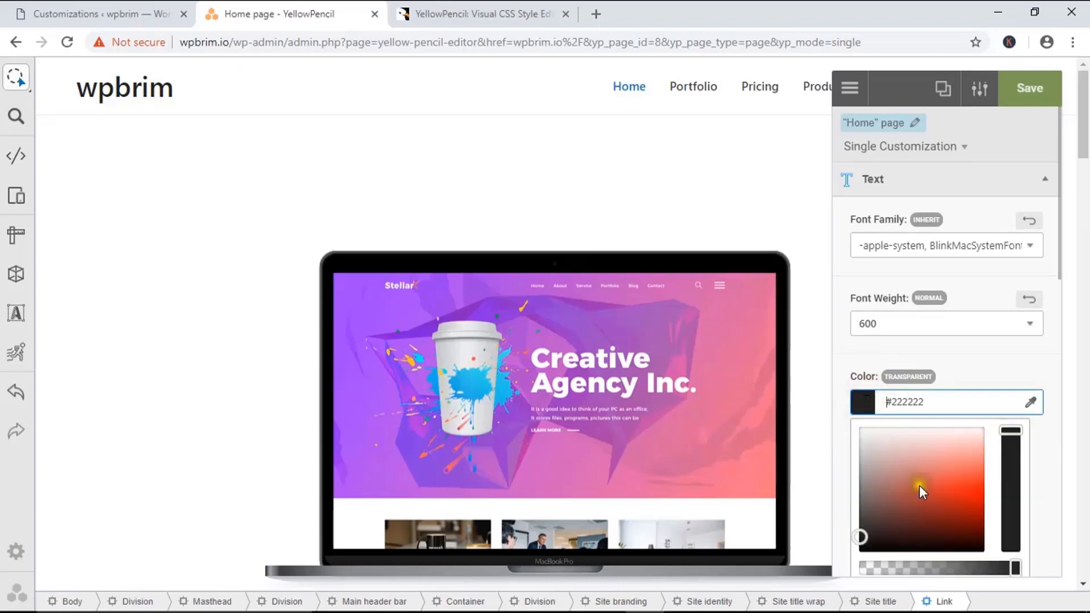
click(839, 454)
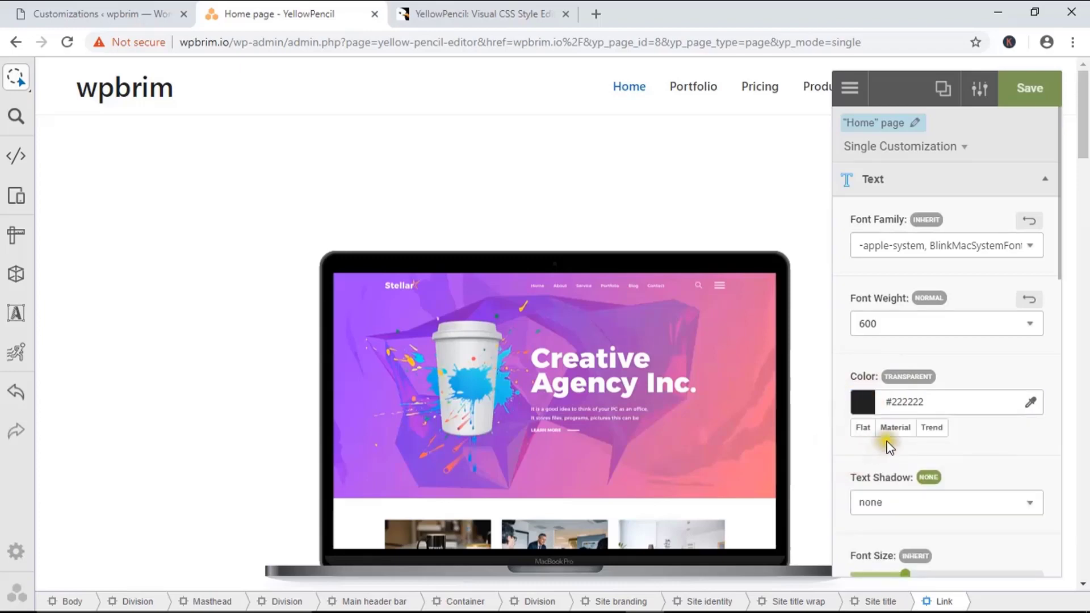
click(863, 427)
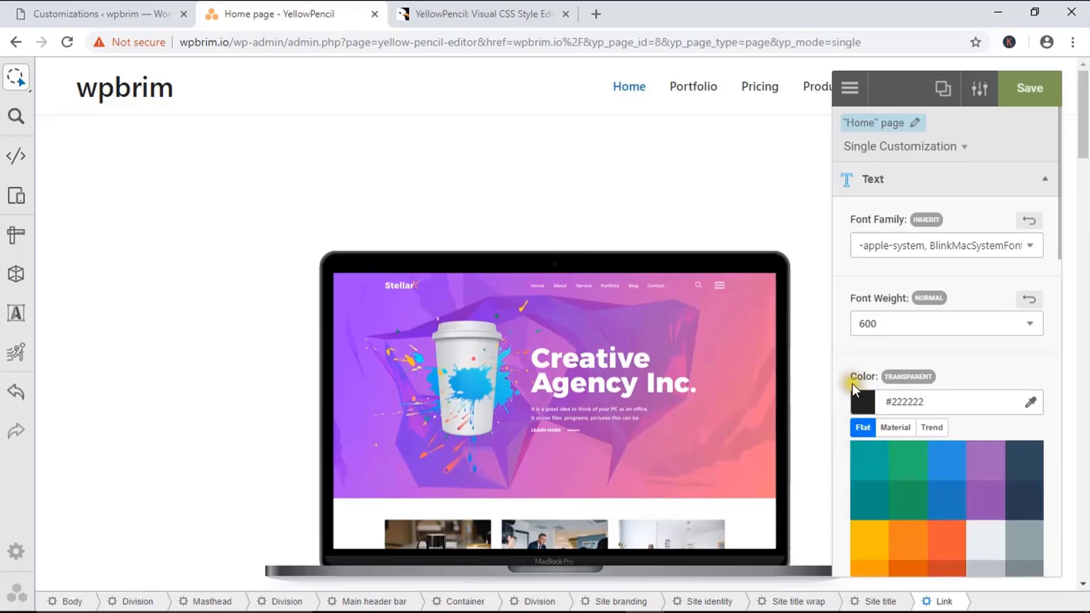
scroll(852, 383, down, 3)
click(900, 273)
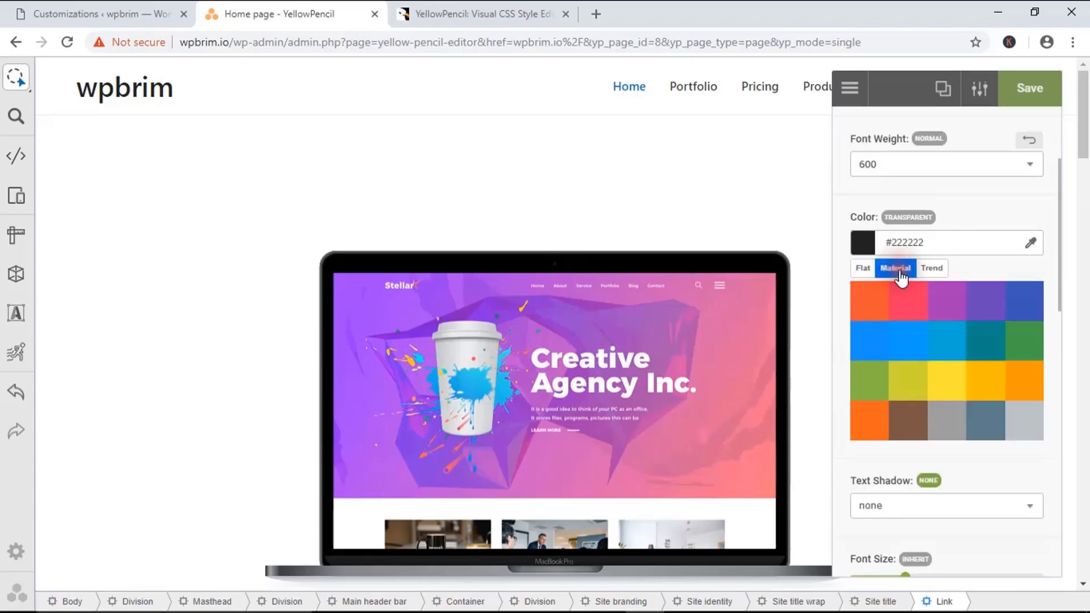
click(933, 269)
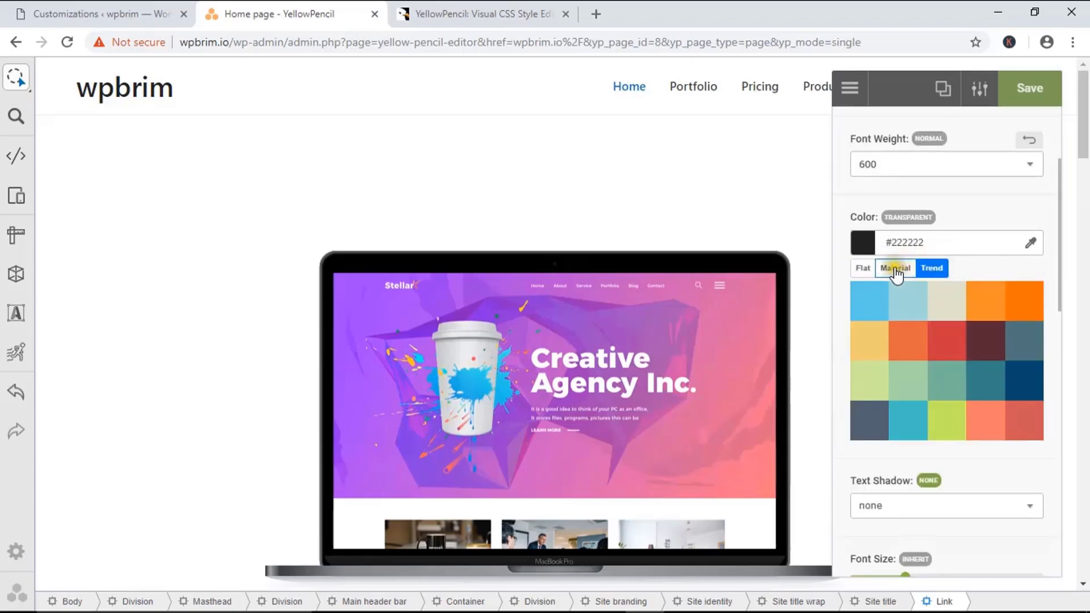
click(864, 269)
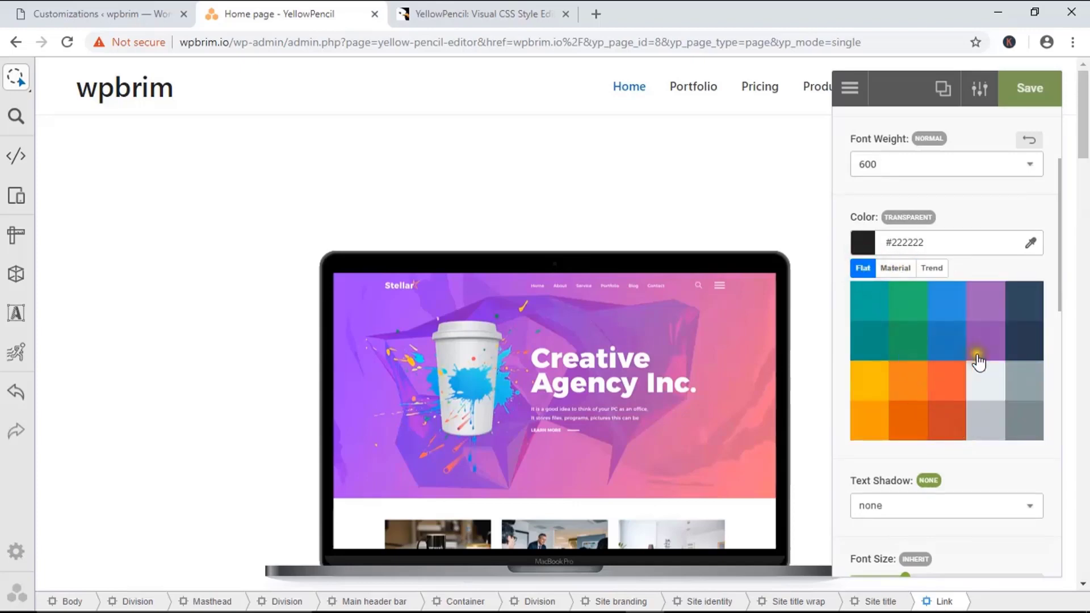
click(1014, 319)
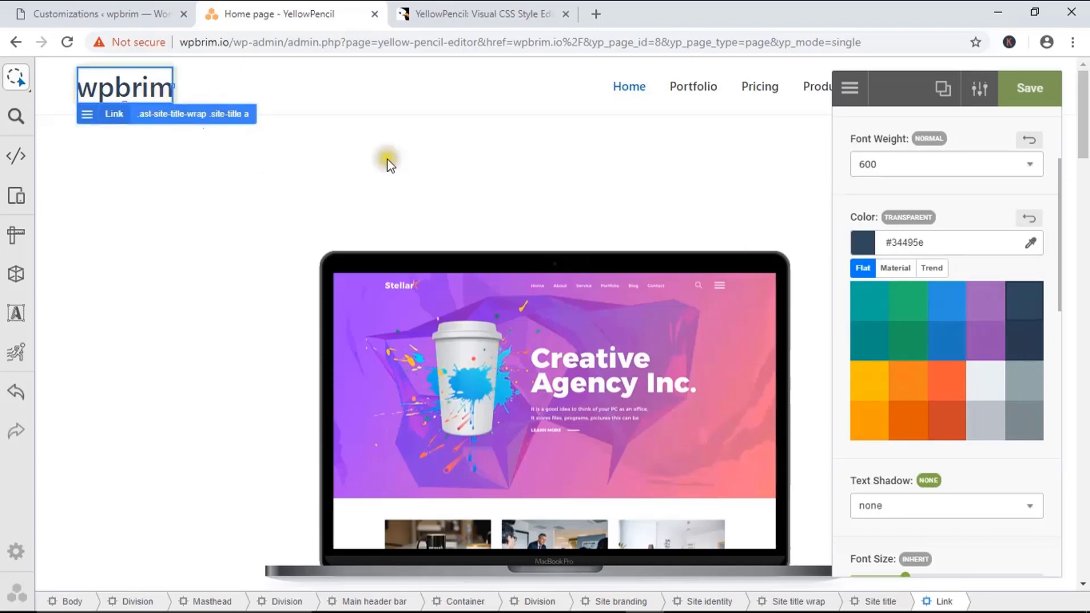
click(947, 381)
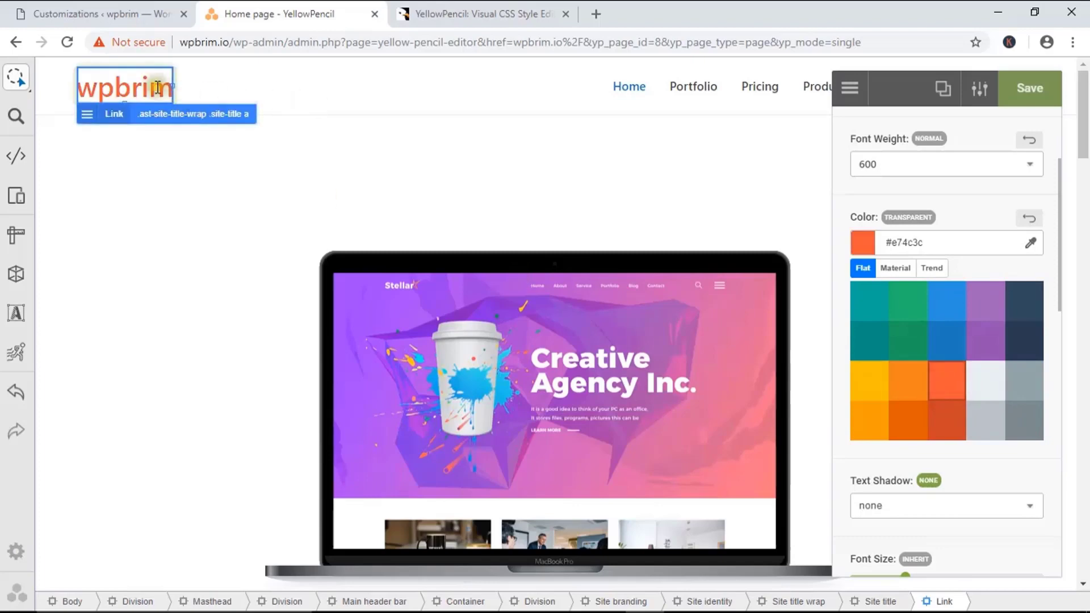
click(862, 243)
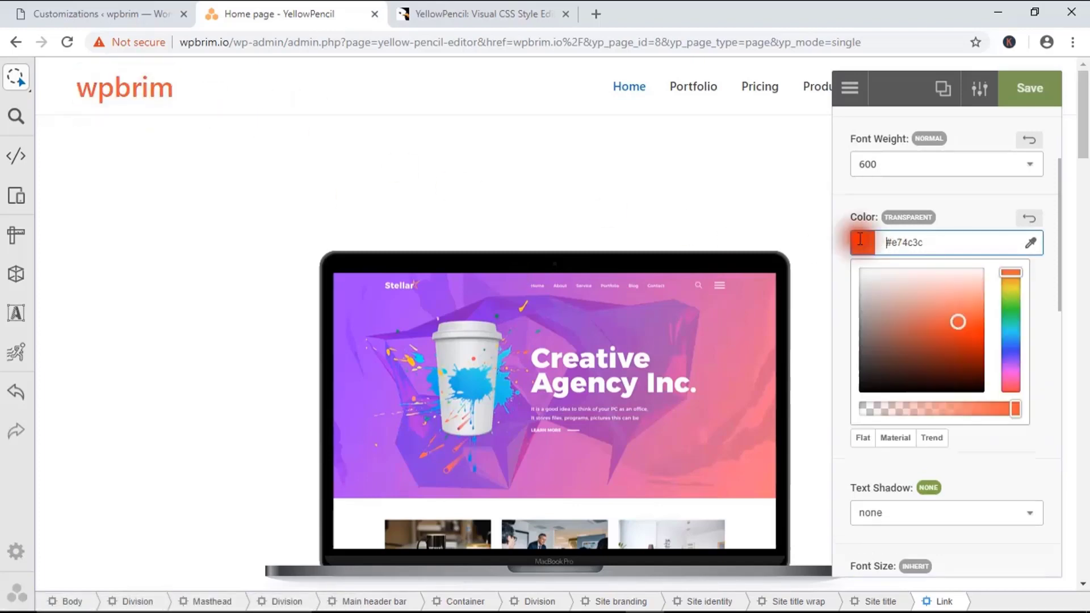
Try the Anaglyph text shadow on the site title and reset the text shadow to none.
scroll(926, 459, down, 3)
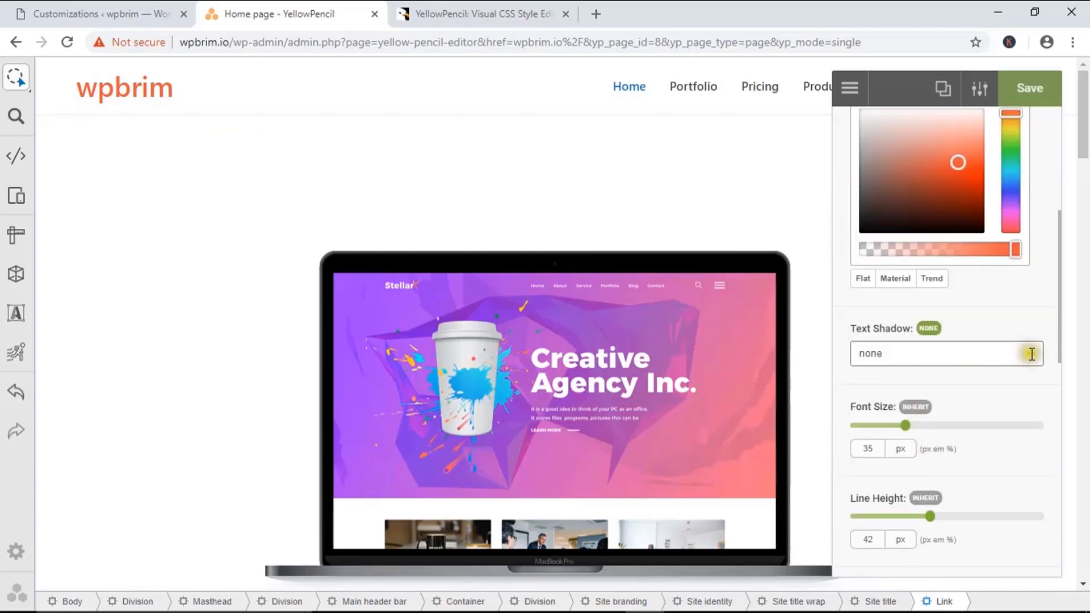
click(1031, 353)
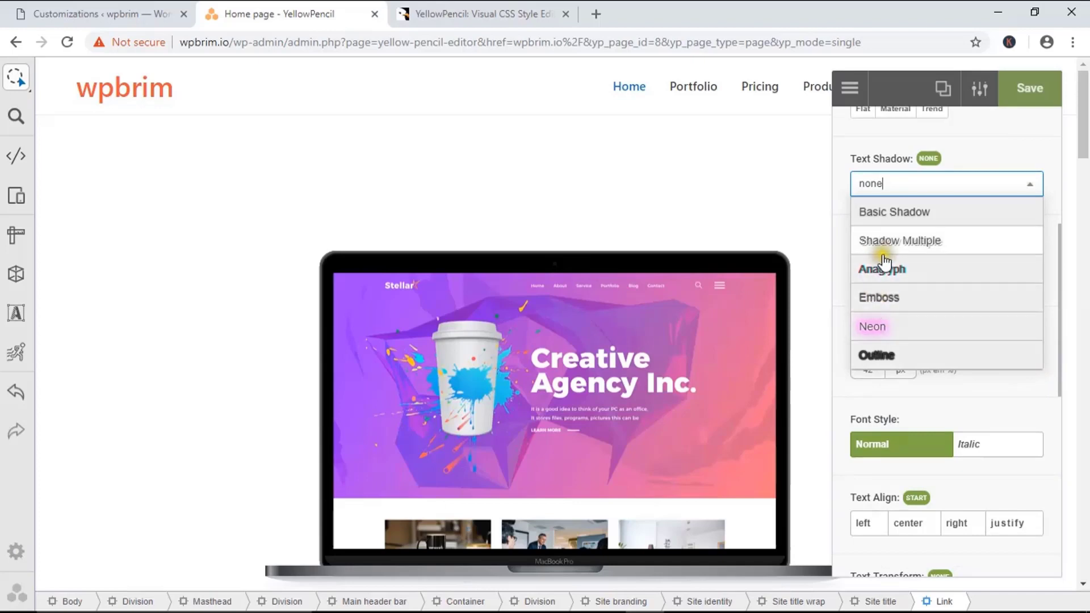
click(889, 274)
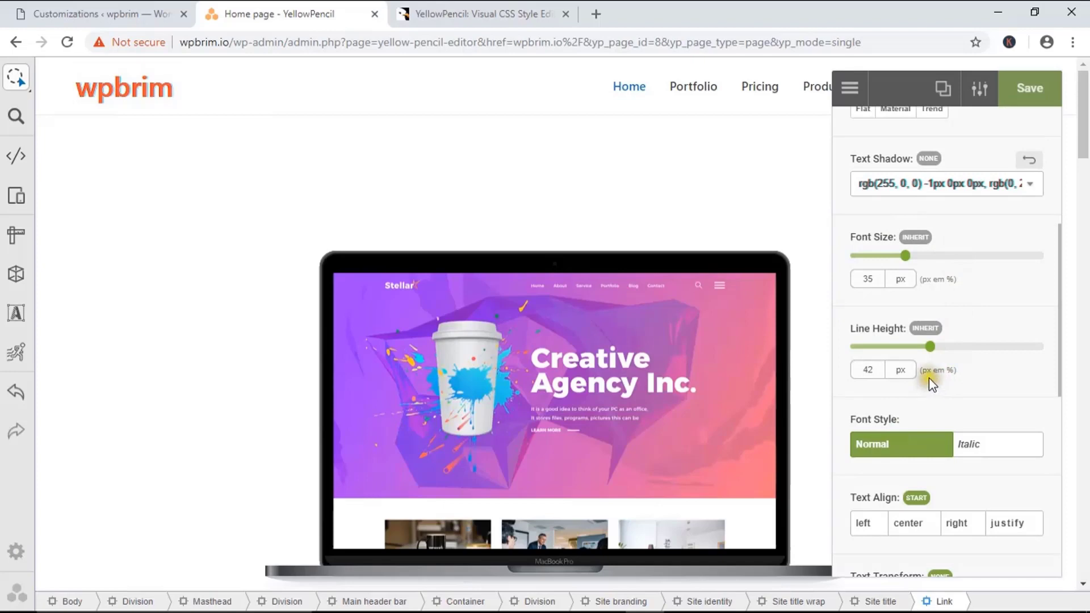
scroll(913, 292, up, 2)
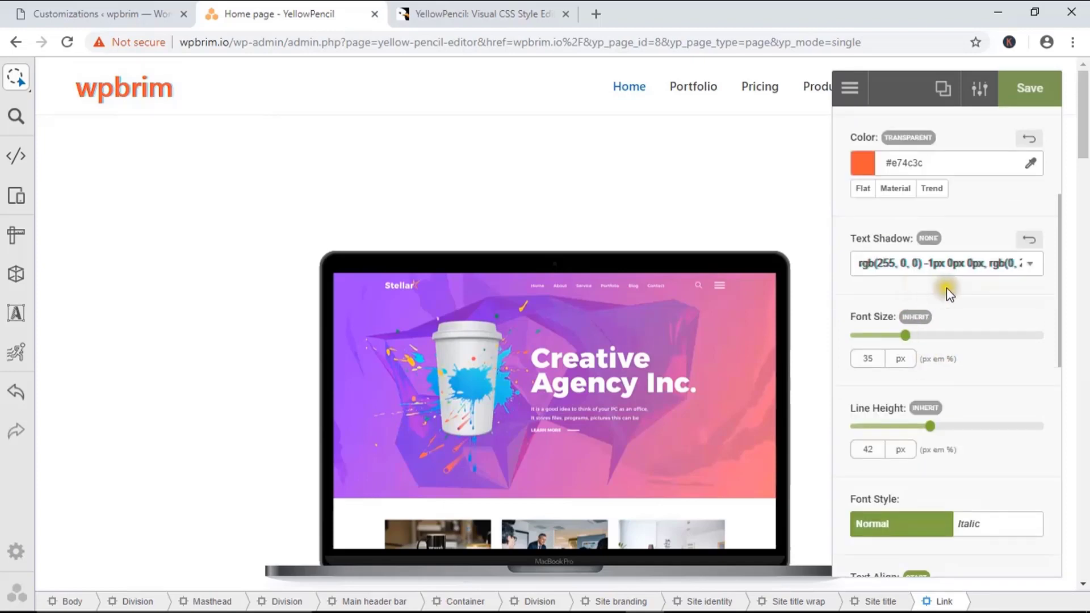
click(1030, 243)
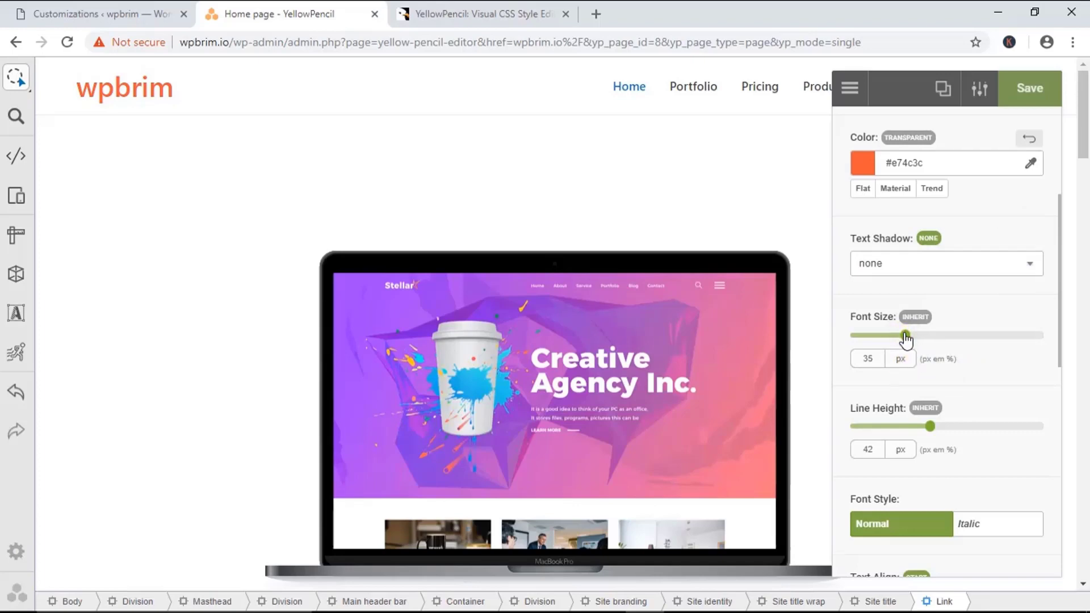
Set the site title's font size to 46 px and its line height to 20.1 px.
mouse_move(907, 339)
mouse_down()
mouse_move(1025, 343)
mouse_move(885, 343)
mouse_move(928, 342)
mouse_up()
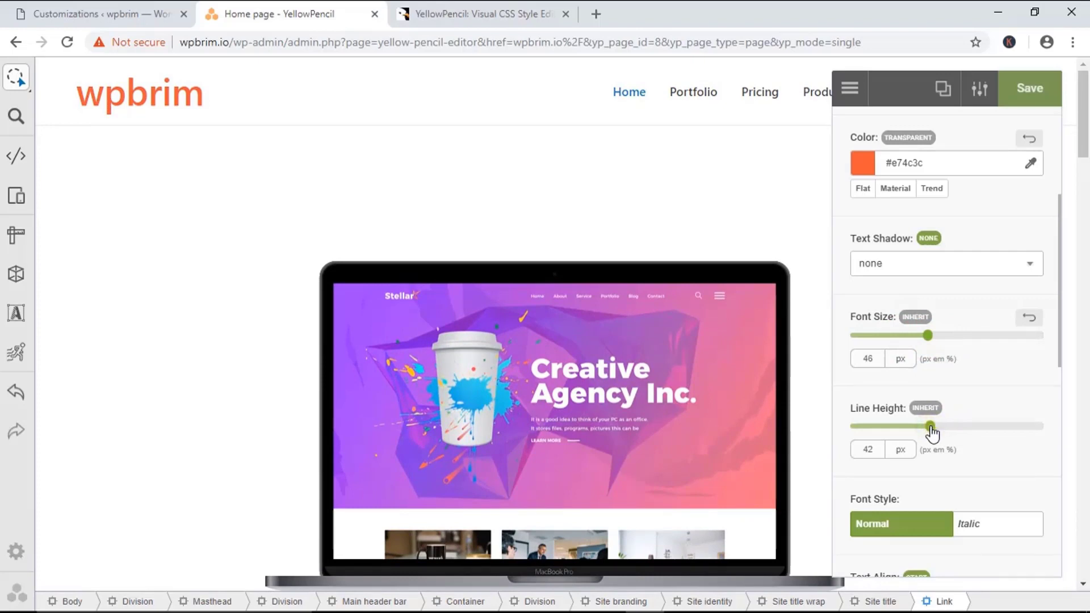
drag(931, 427, 889, 435)
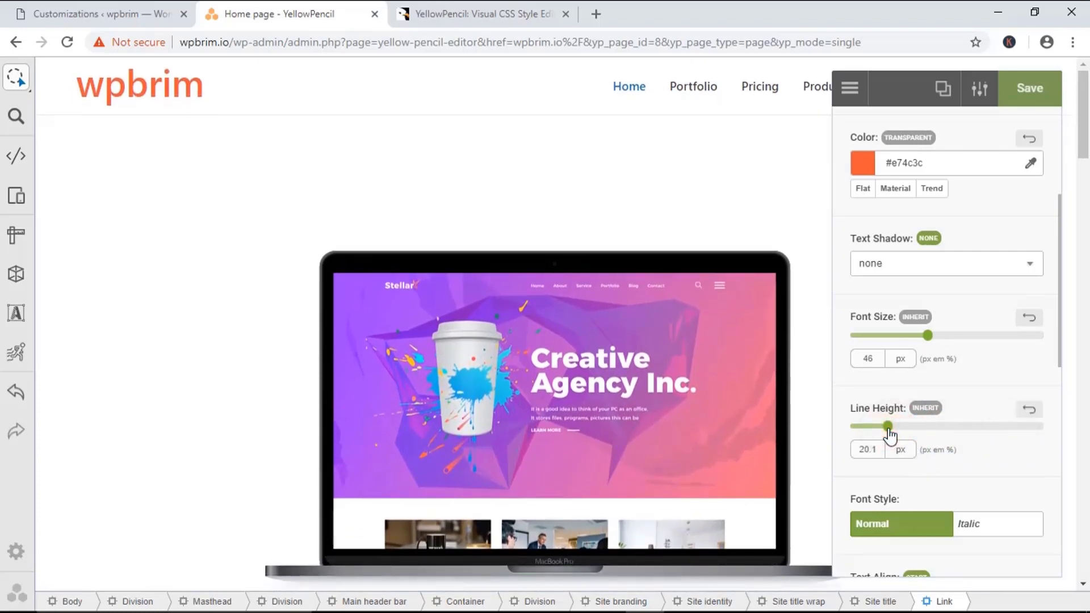
Align the site title's text left, set its letter spacing to -1.2 px, and review the remaining text properties.
scroll(852, 418, down, 3)
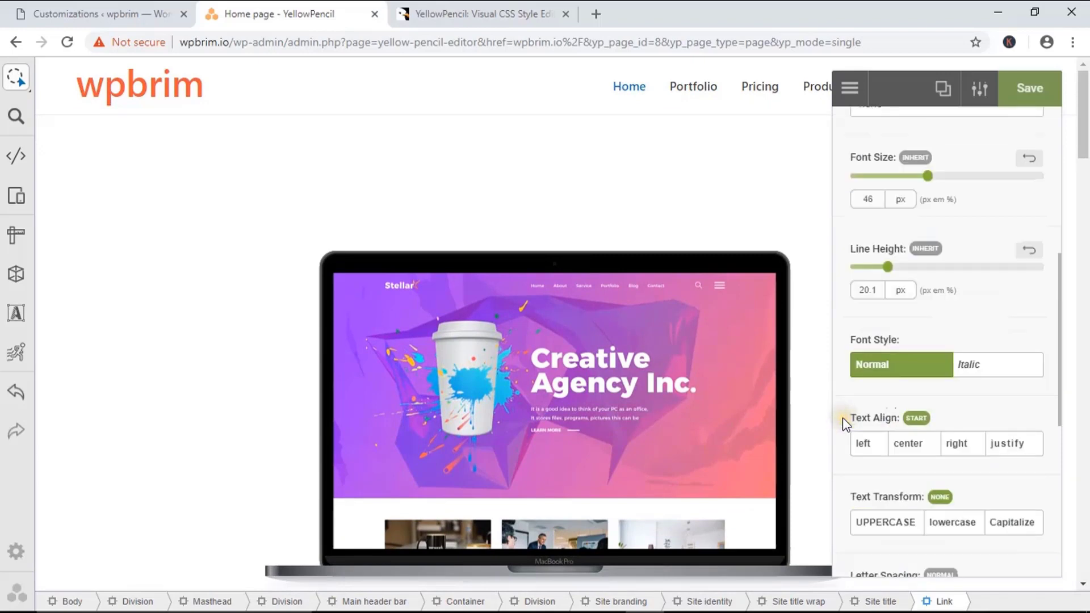
click(910, 451)
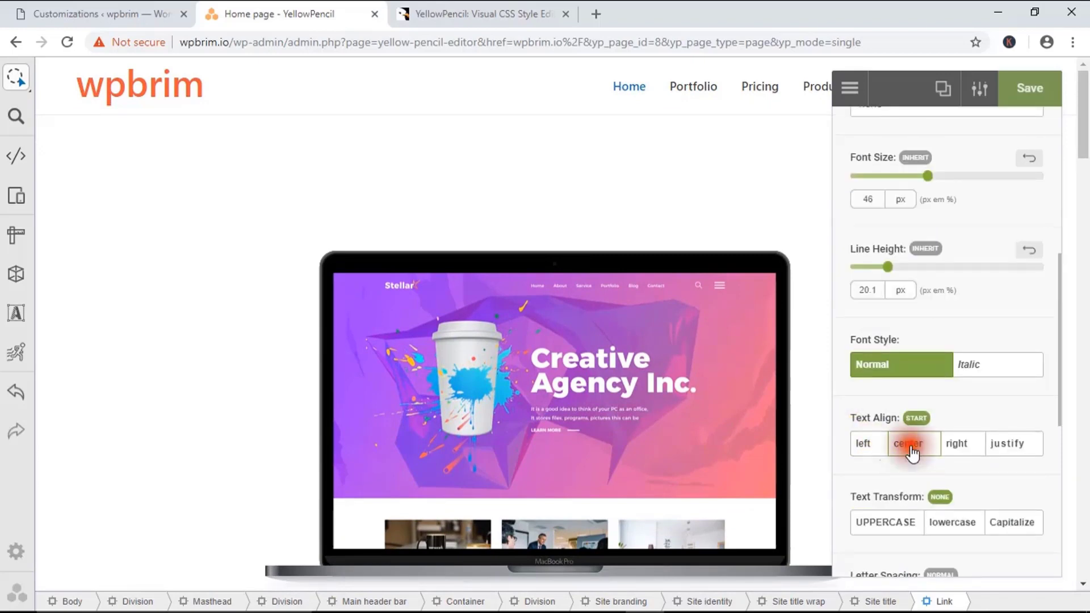
click(865, 444)
scroll(891, 454, down, 4)
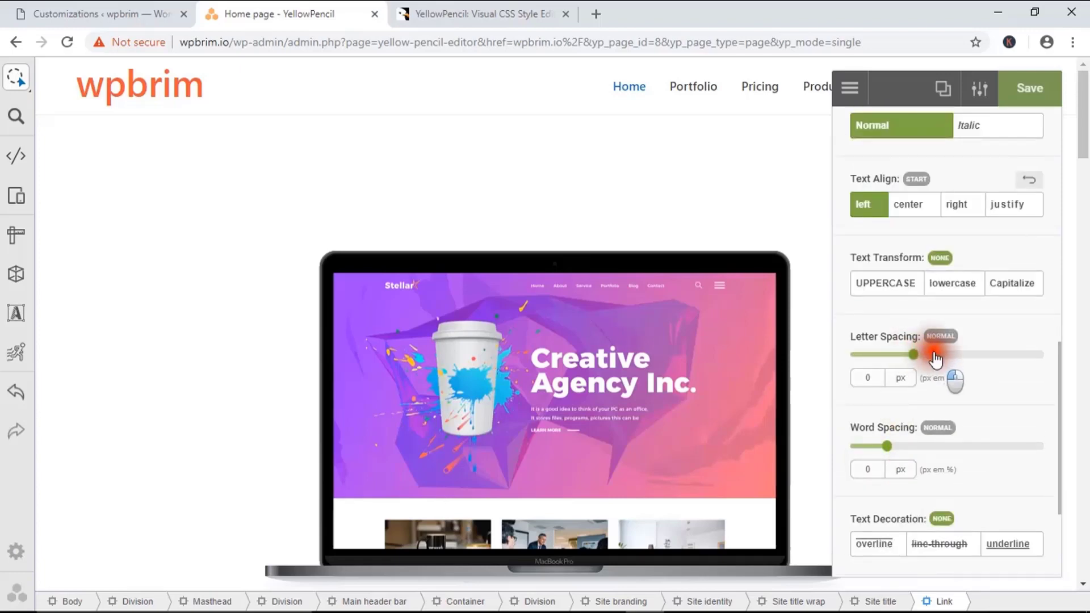
mouse_move(914, 359)
mouse_down()
mouse_move(996, 365)
mouse_move(877, 370)
mouse_move(897, 371)
mouse_up()
scroll(935, 397, down, 2)
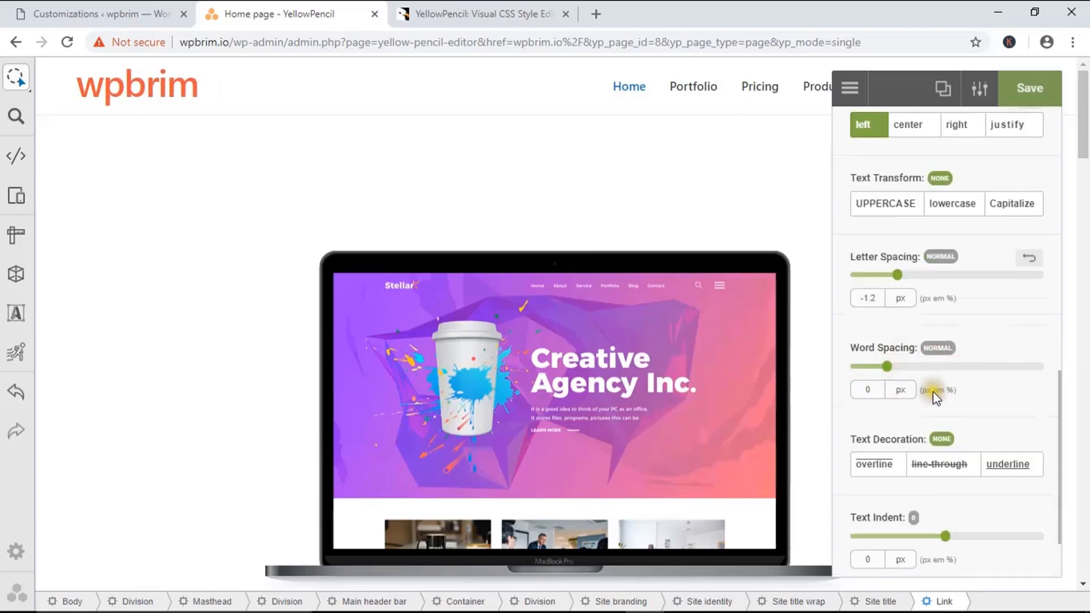
scroll(917, 488, down, 2)
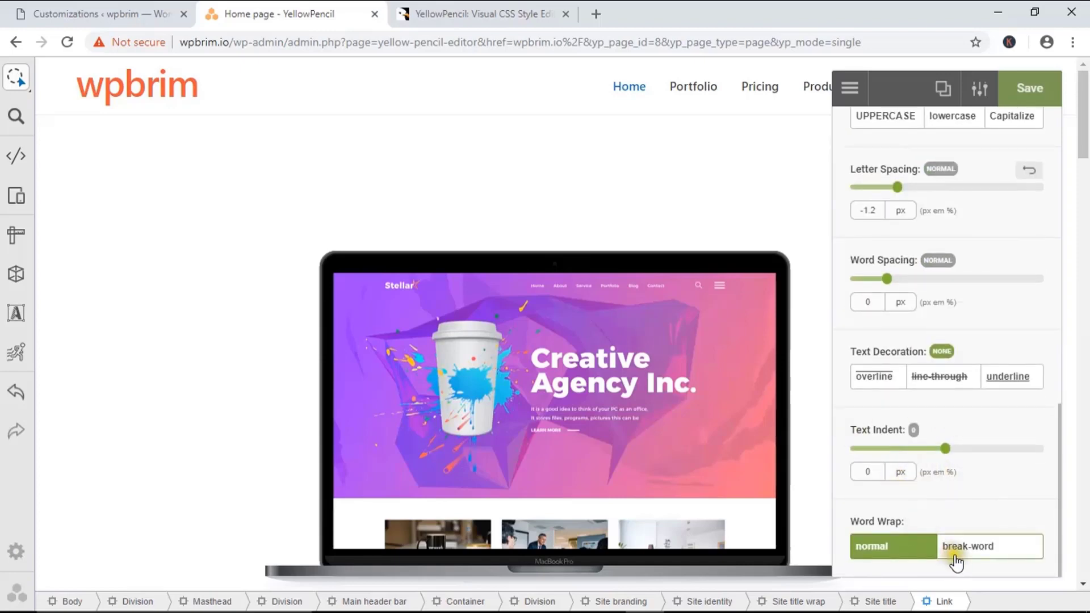
scroll(955, 562, up, 18)
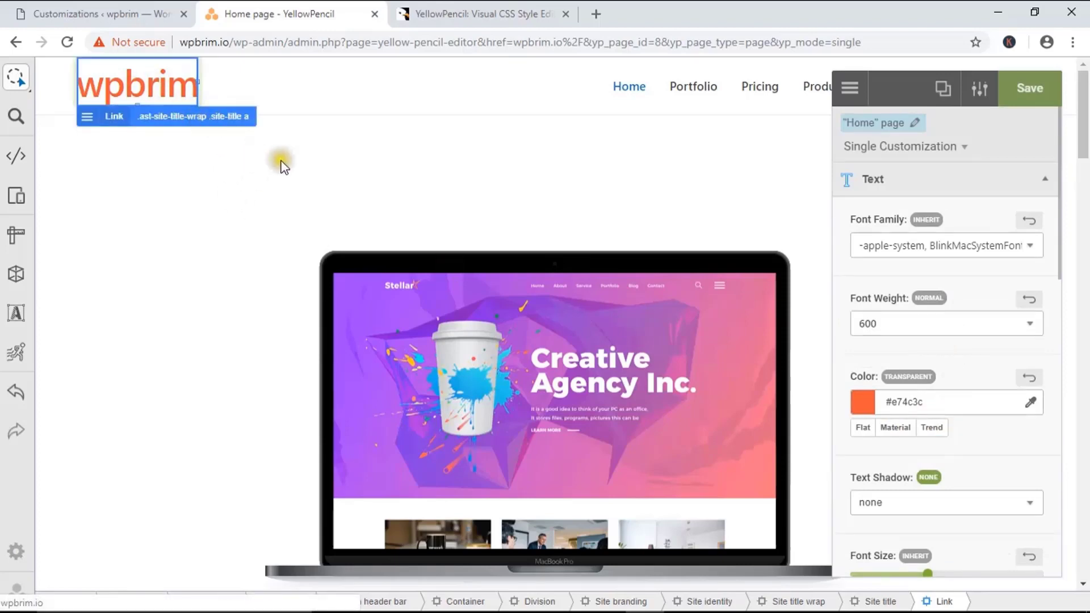
Save the site title customizations and open the live wpbrim site in a new tab from the WordPress admin to check them.
click(1031, 97)
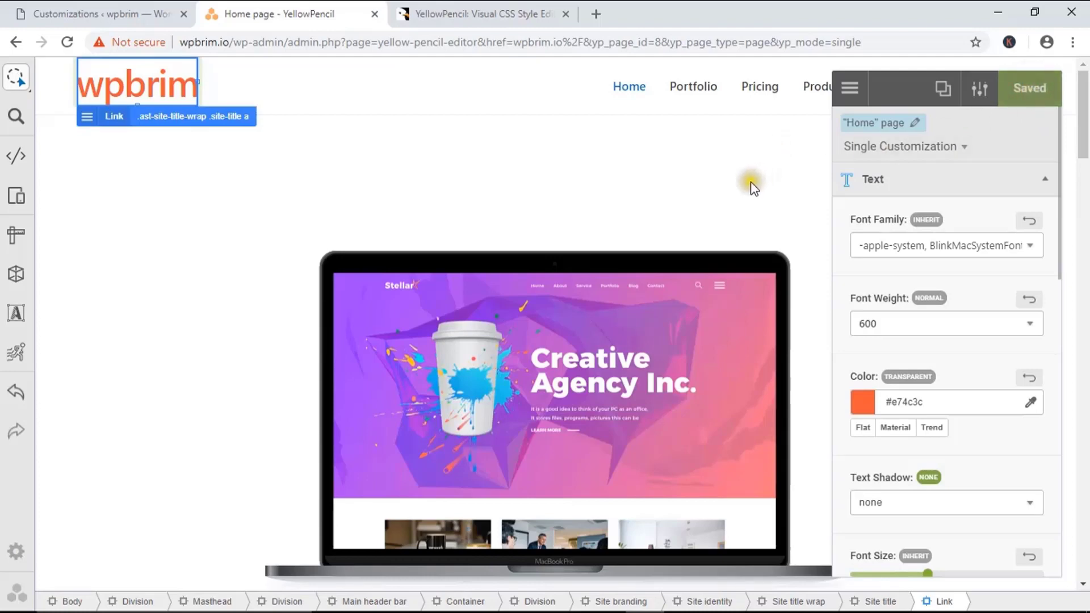
click(102, 14)
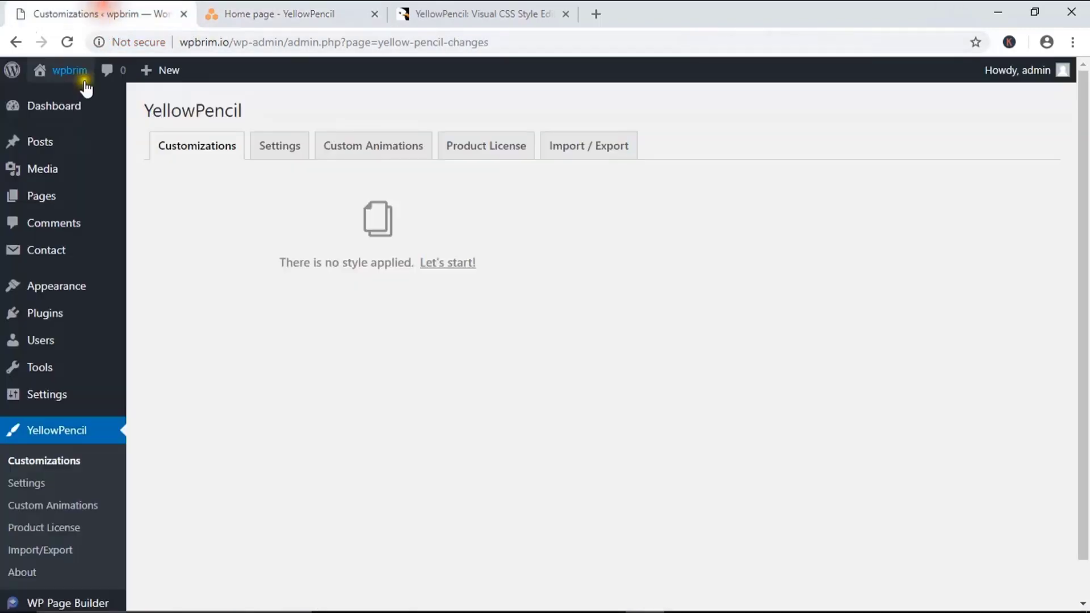
mouse_move(67, 82)
right_click(79, 101)
click(99, 108)
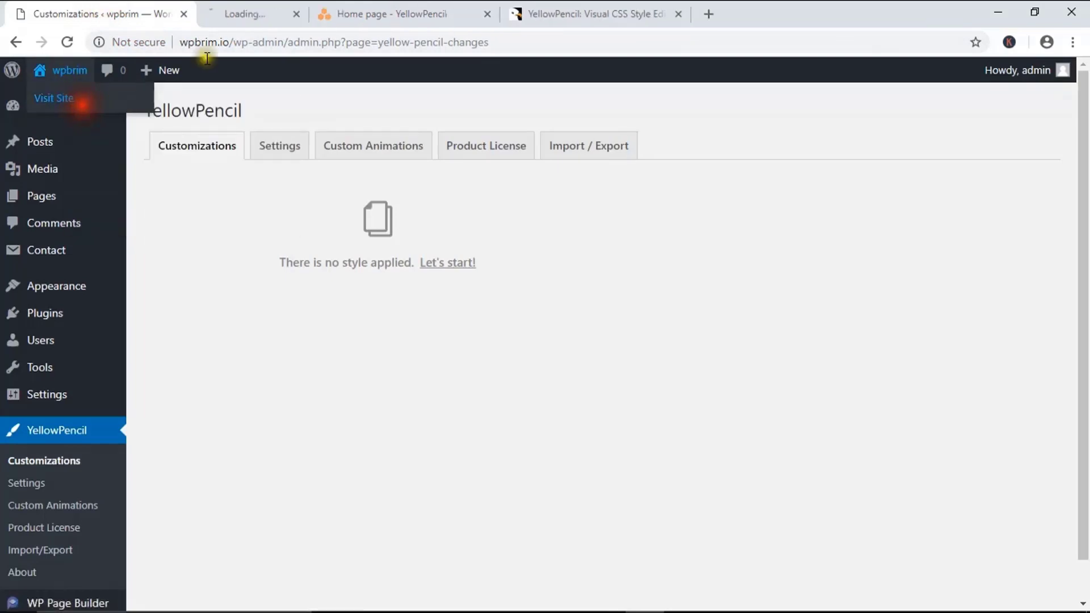
click(298, 7)
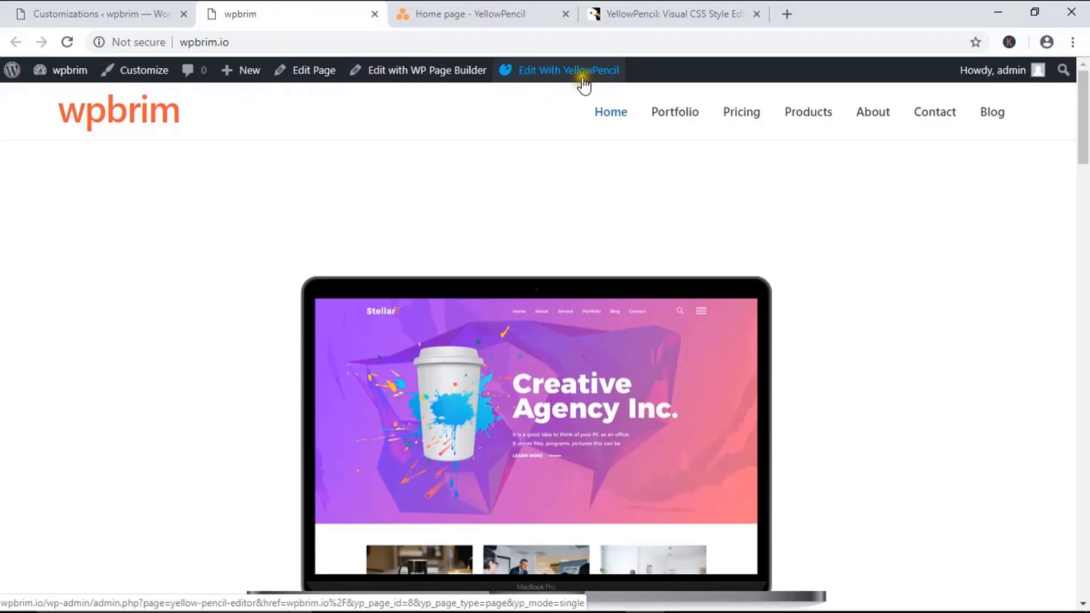
Return to the YellowPencil editor, select the Home link in the primary menu and open its text styling settings.
click(500, 11)
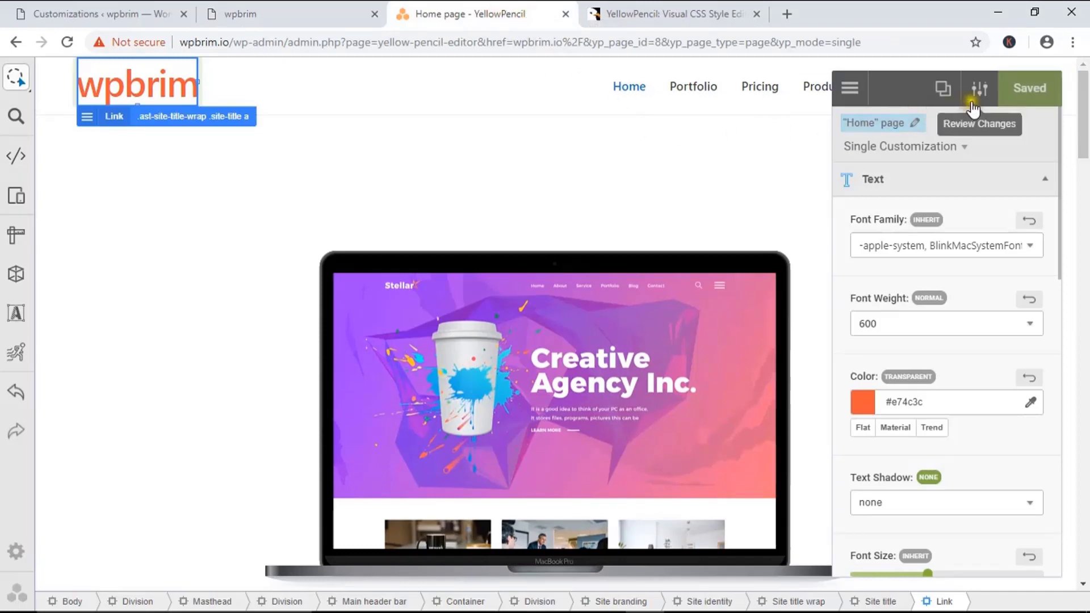
click(854, 94)
click(1043, 555)
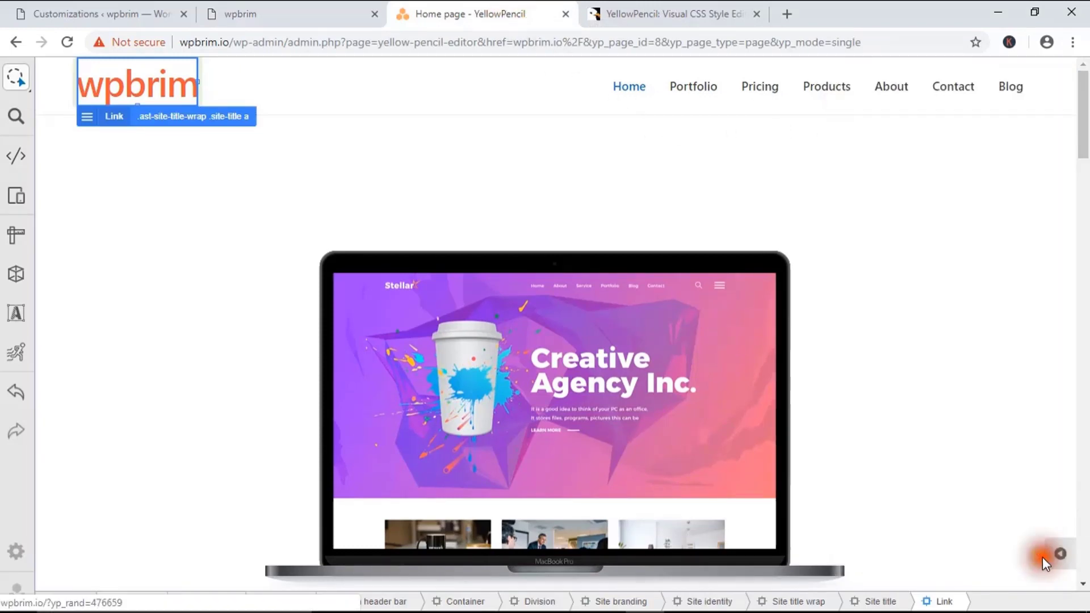
click(627, 88)
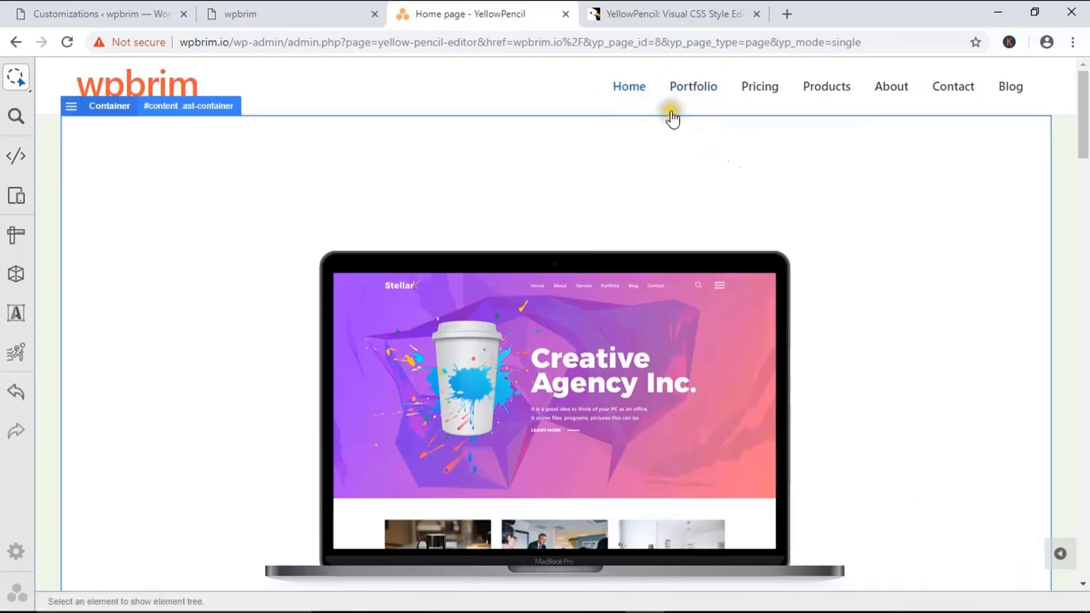
click(631, 87)
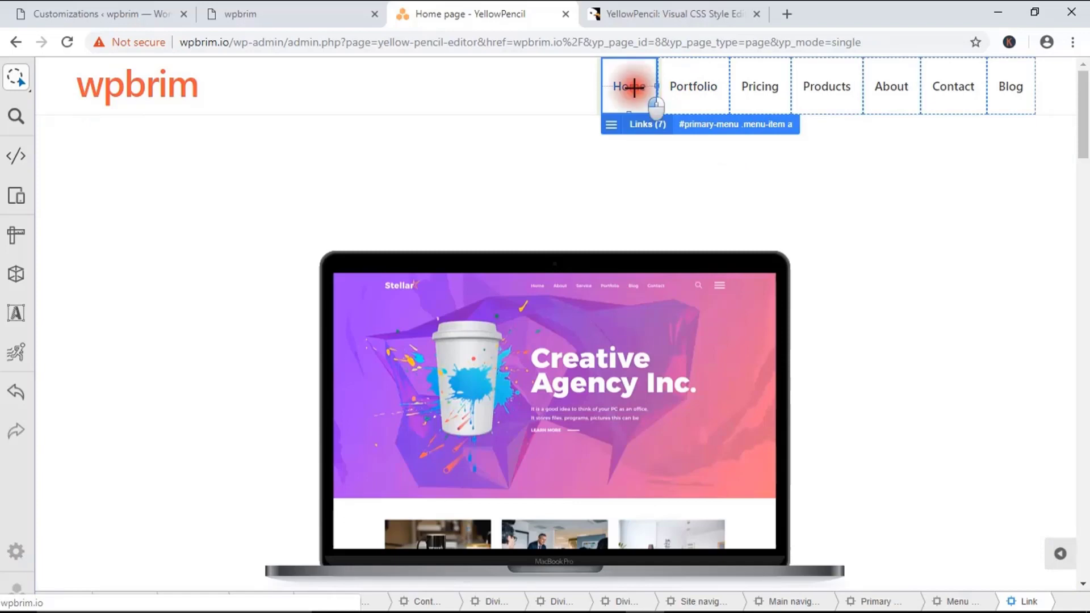
click(1053, 553)
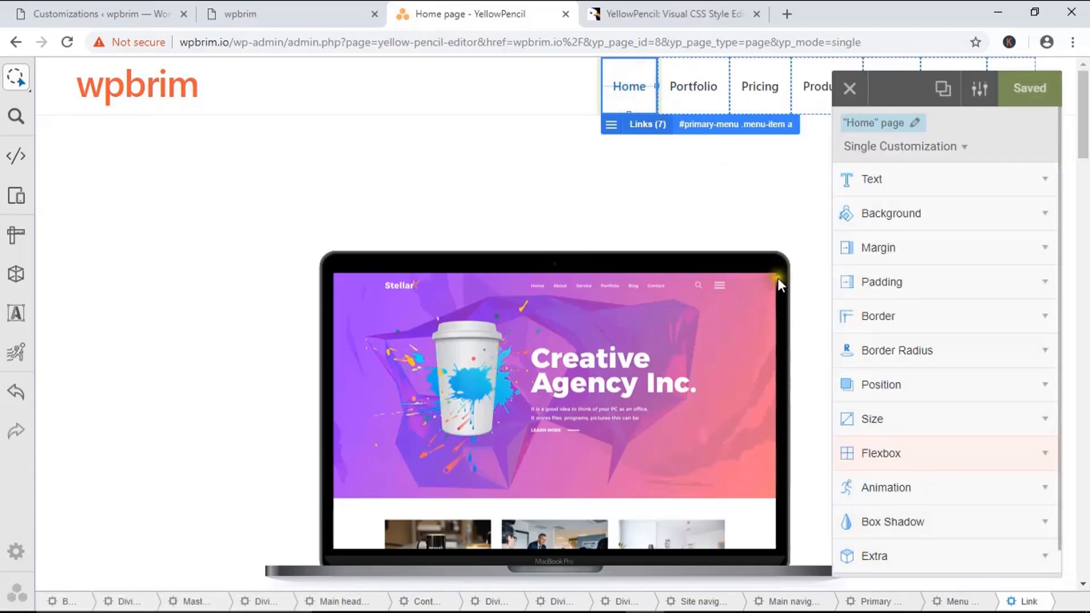
click(942, 181)
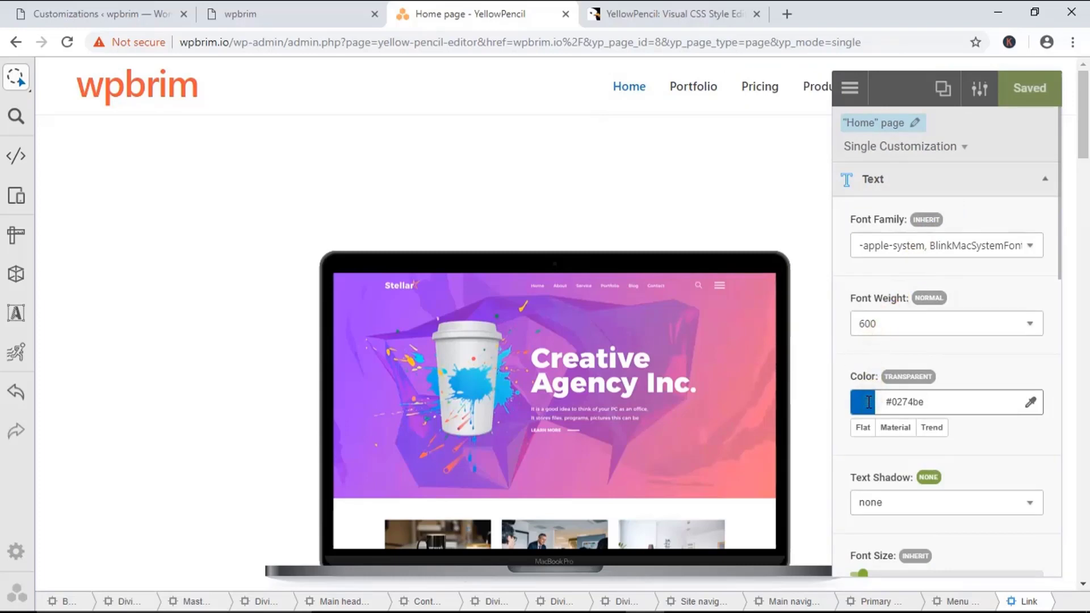
Try several flat palette colours for the Home menu link's text and settle on the orange #d35400.
click(869, 400)
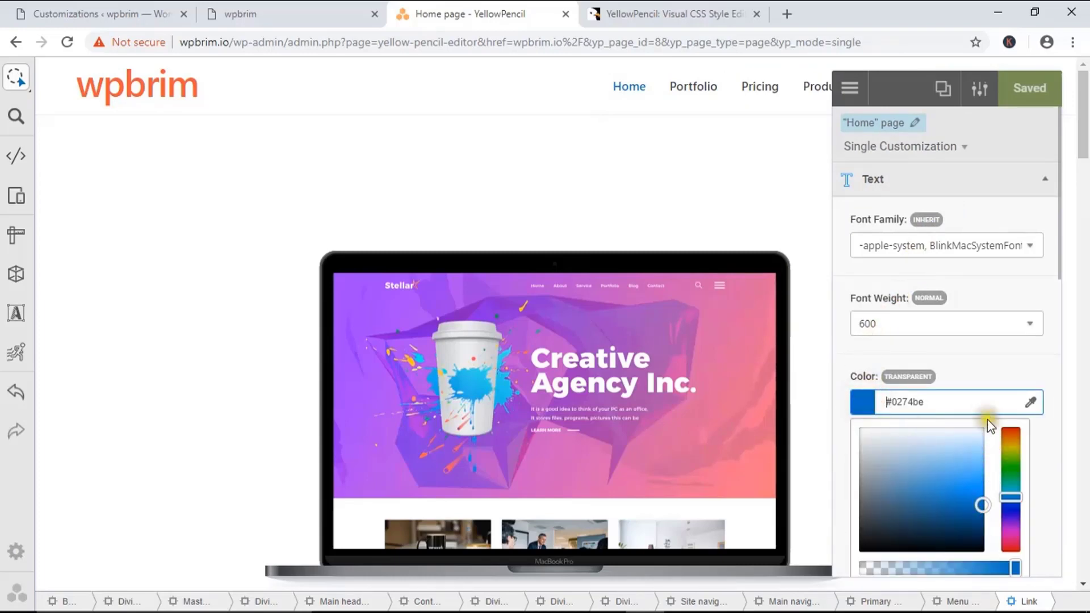
scroll(959, 402, down, 4)
click(862, 358)
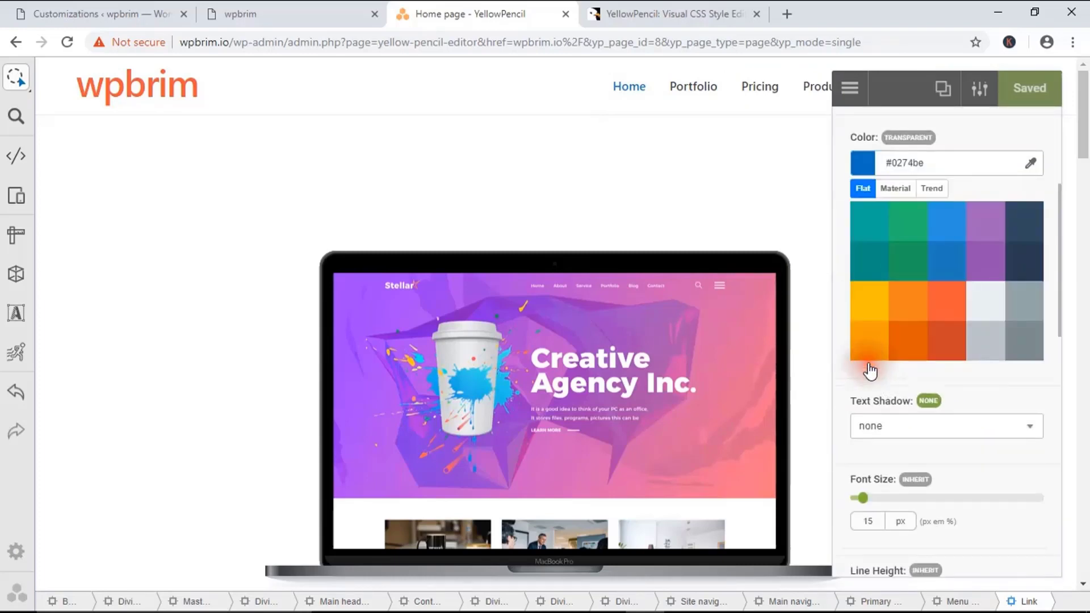
click(919, 349)
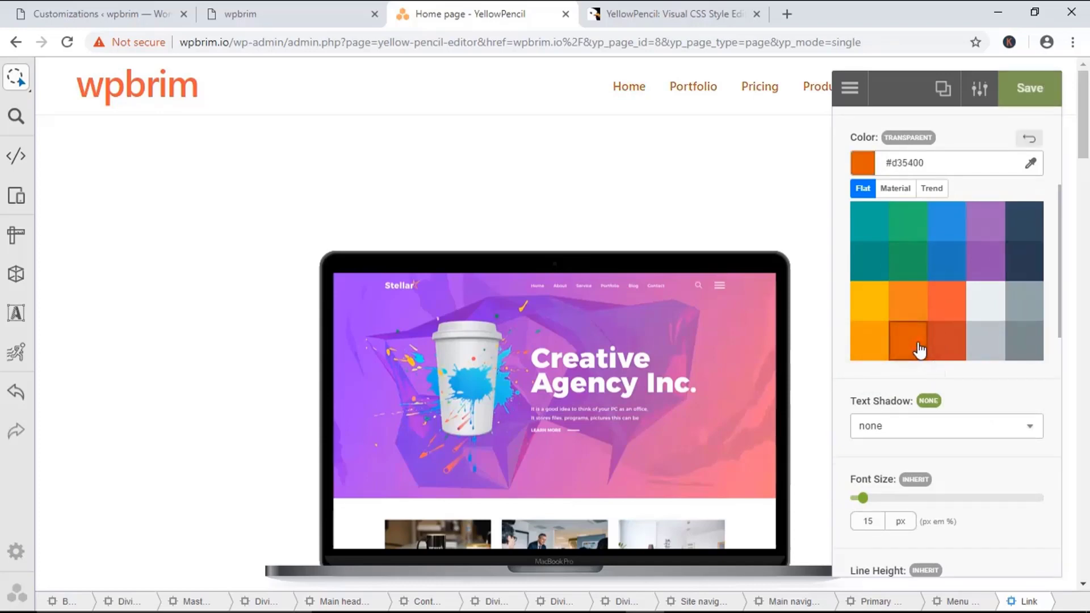
click(875, 347)
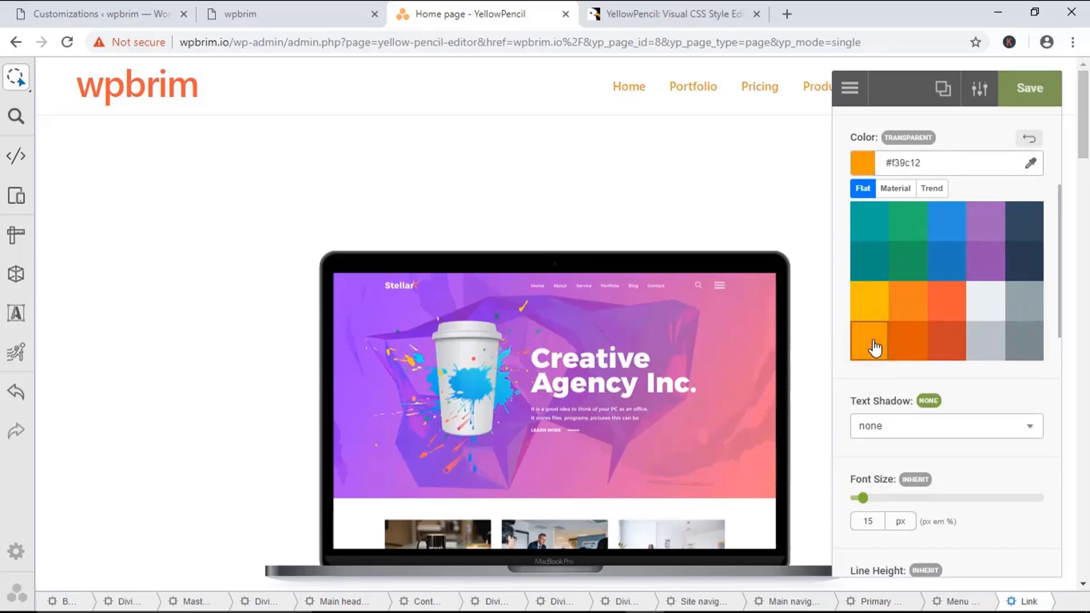
click(872, 307)
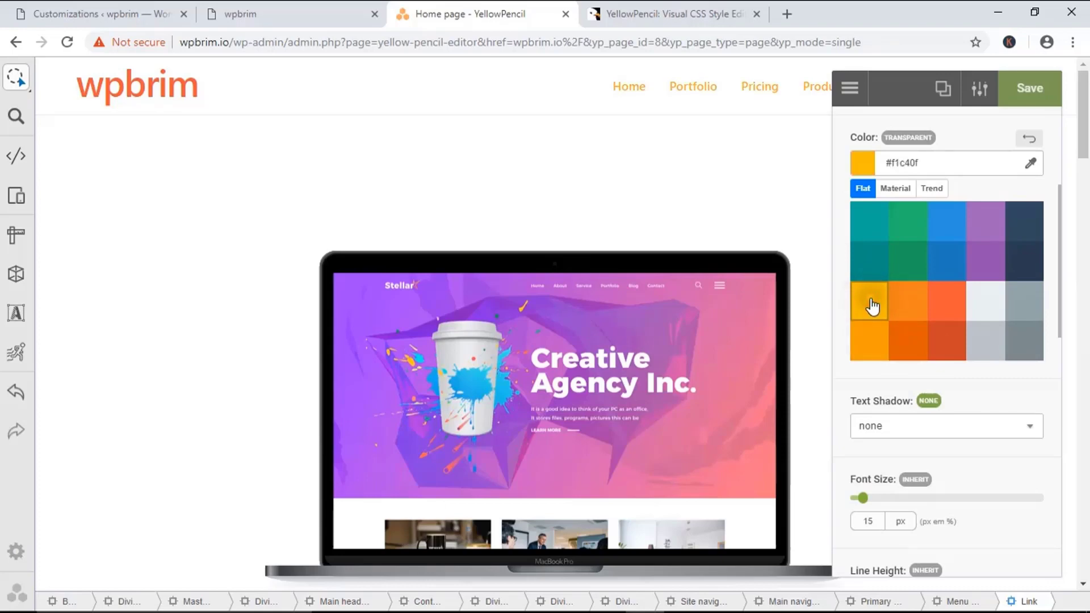
click(920, 347)
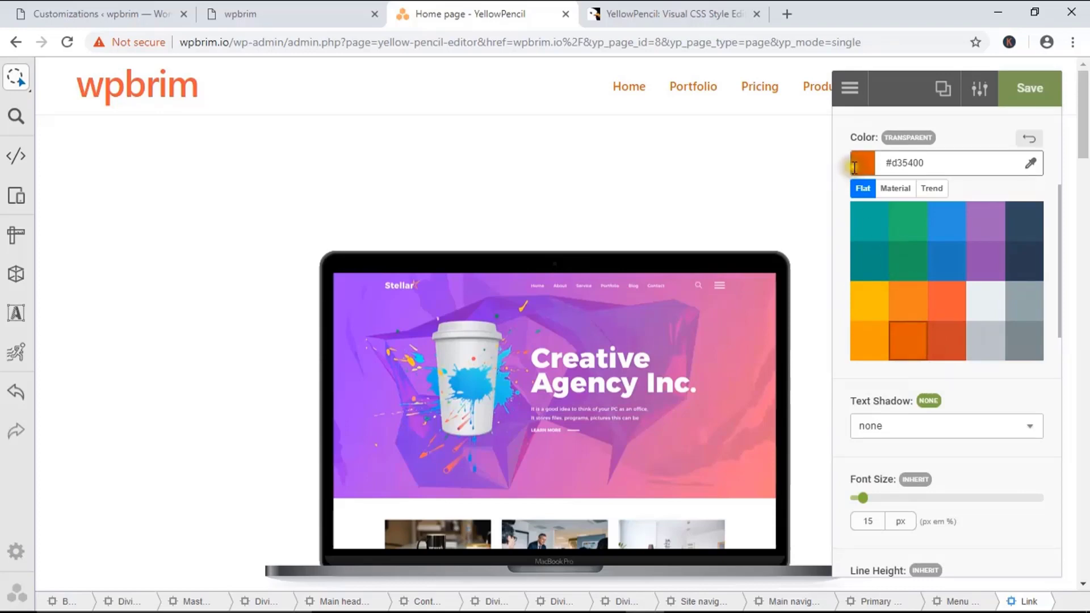
Set the menu link text's font size to 24 px and its letter spacing to -0.6 px.
scroll(857, 389, up, 4)
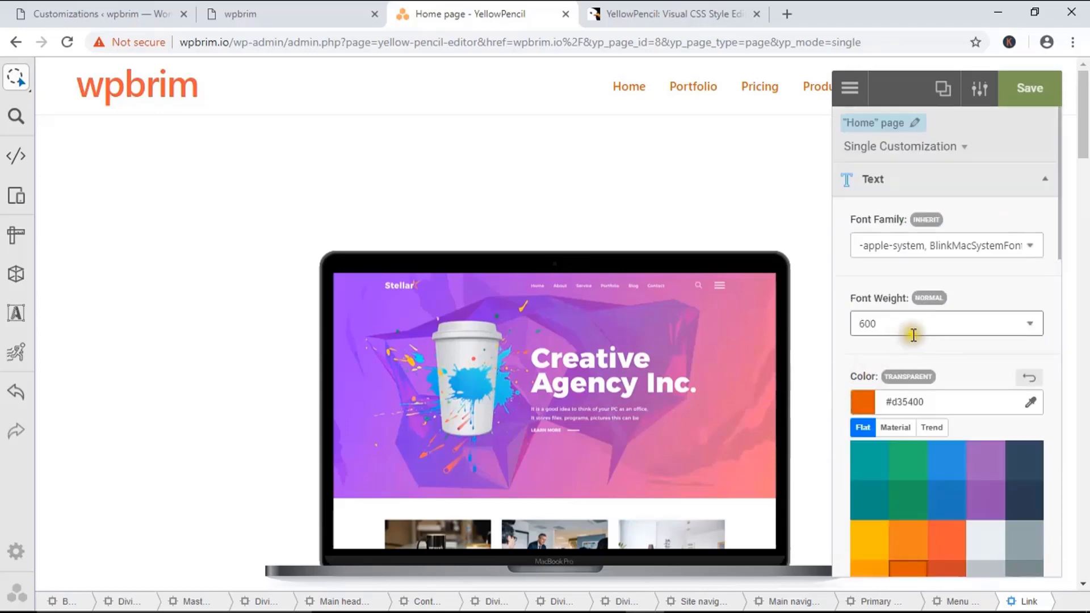
scroll(915, 337, down, 7)
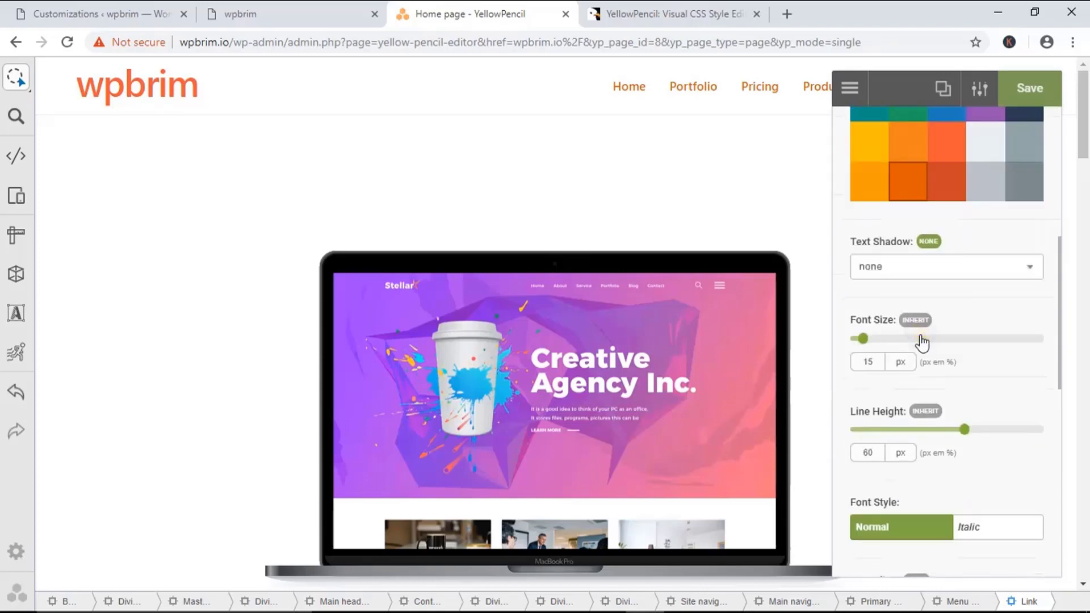
mouse_move(863, 339)
mouse_down()
mouse_move(900, 349)
mouse_move(882, 343)
mouse_up()
drag(887, 340, 887, 341)
scroll(926, 401, down, 5)
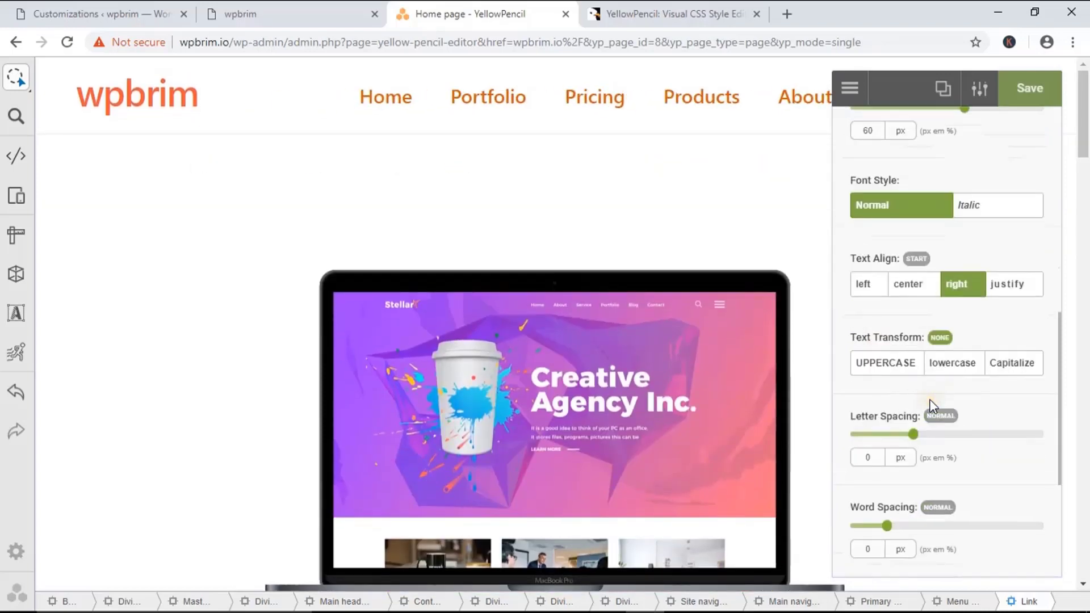
scroll(935, 436, down, 1)
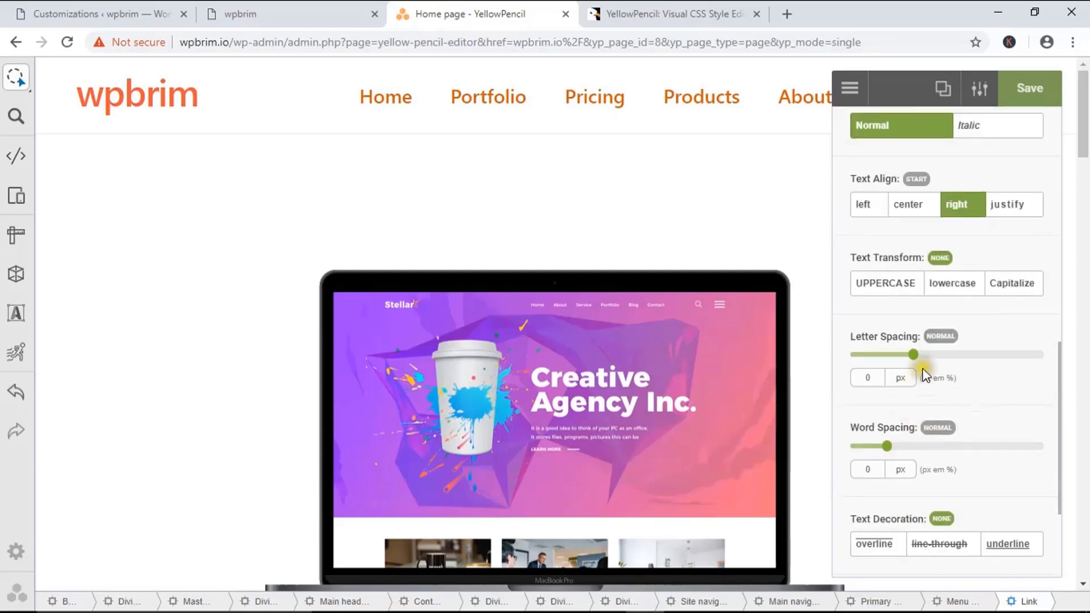
scroll(917, 364, down, 1)
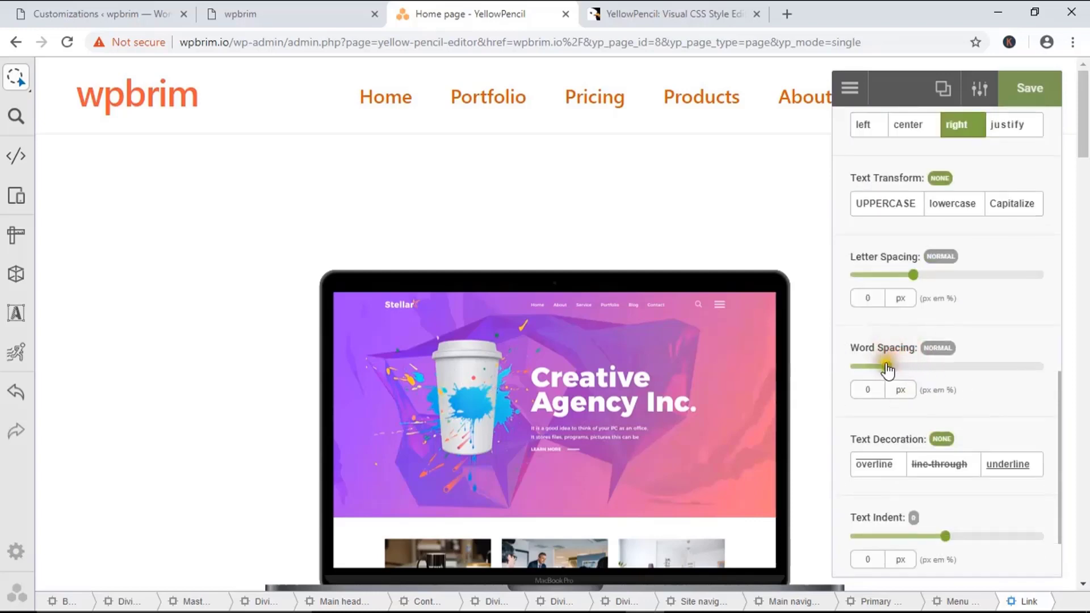
mouse_move(915, 279)
mouse_down()
mouse_move(890, 282)
mouse_move(908, 286)
mouse_up()
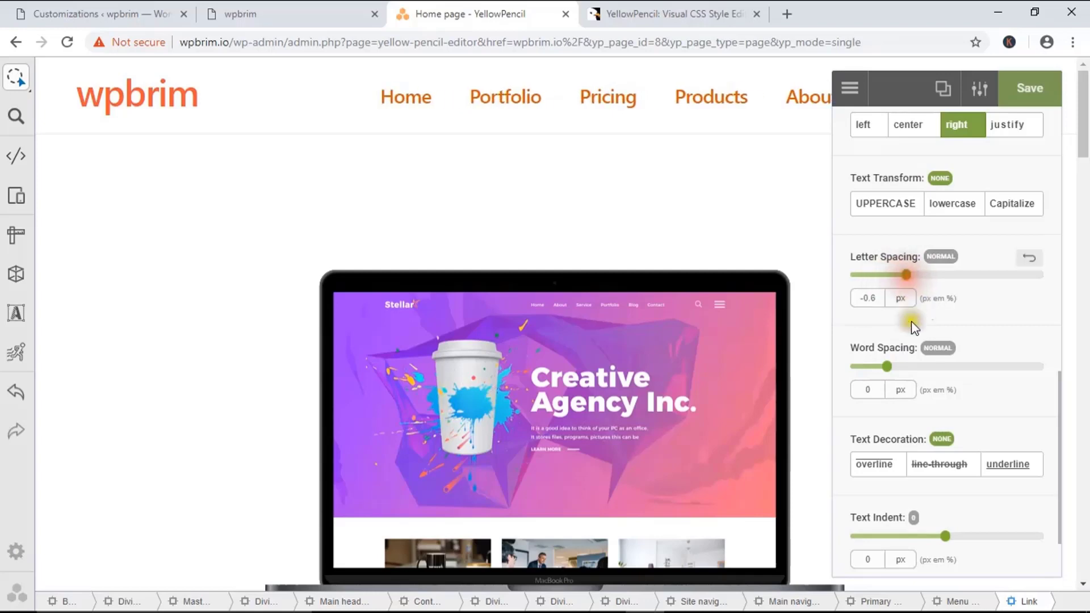
Save the menu link customizations and deselect the link.
scroll(925, 409, down, 1)
scroll(926, 413, up, 5)
scroll(928, 418, up, 5)
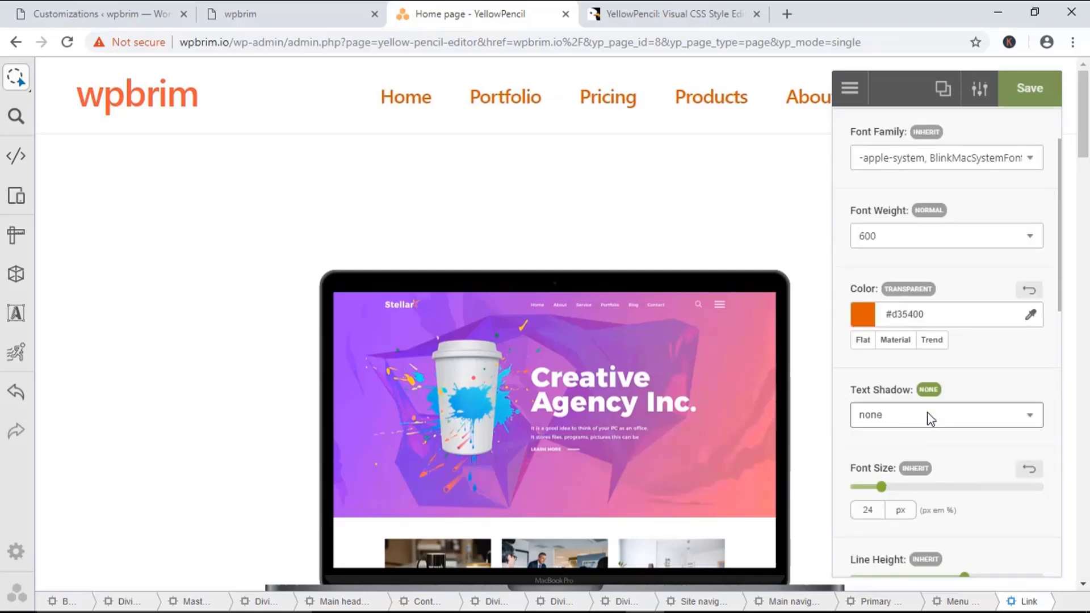
click(1027, 99)
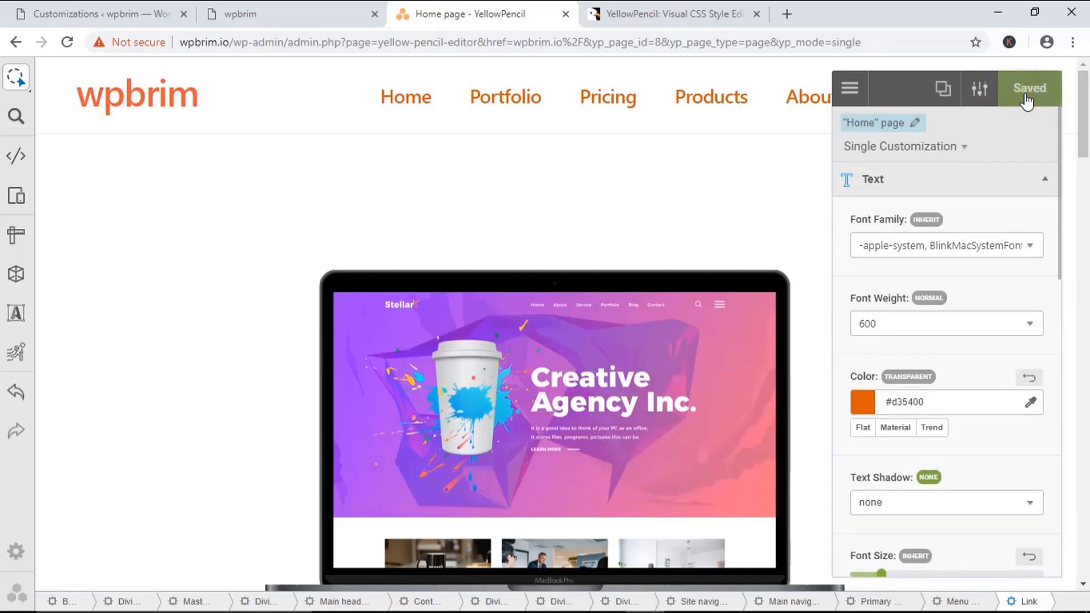
key(Escape)
Select the laptop image on the home page and set its width to 735 px and its height to 443 px.
scroll(543, 336, down, 1)
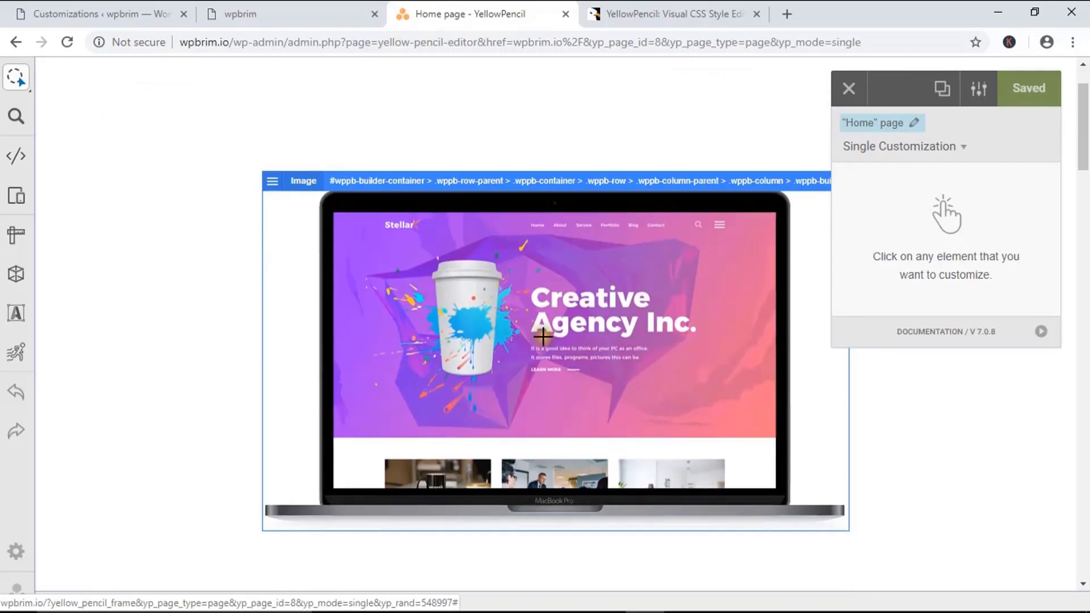
scroll(503, 321, down, 3)
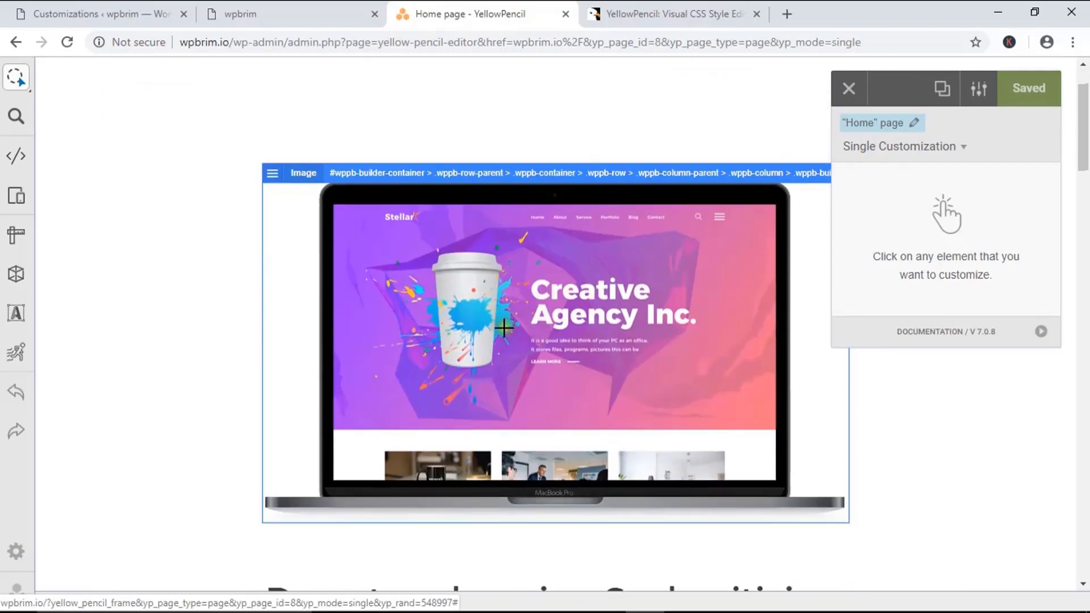
scroll(506, 328, up, 3)
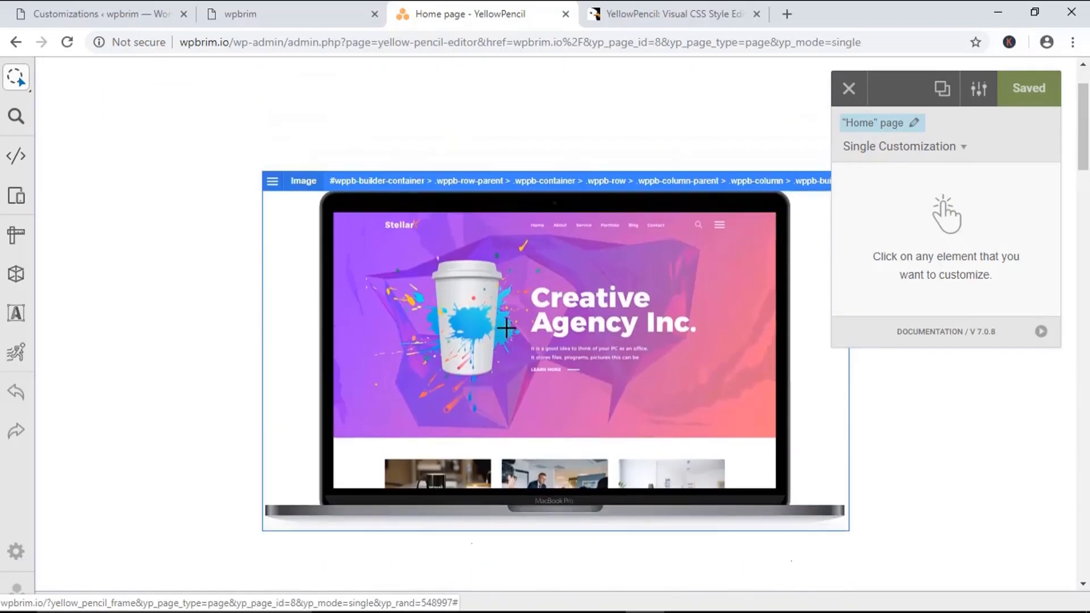
click(545, 309)
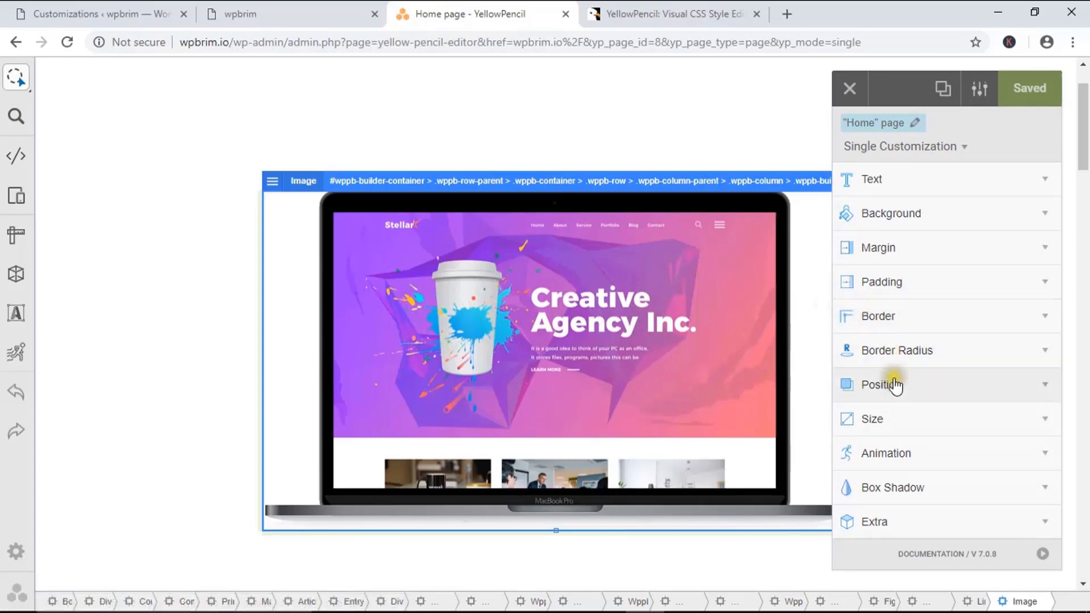
click(1002, 427)
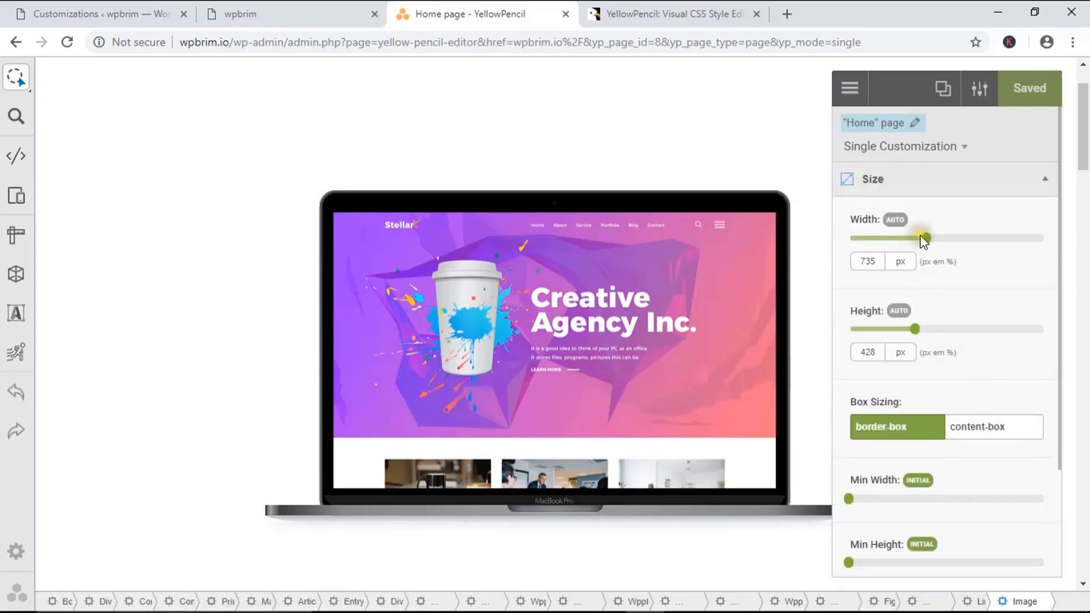
mouse_move(924, 239)
mouse_down()
mouse_move(872, 247)
mouse_move(959, 250)
mouse_move(898, 250)
mouse_move(925, 250)
mouse_up()
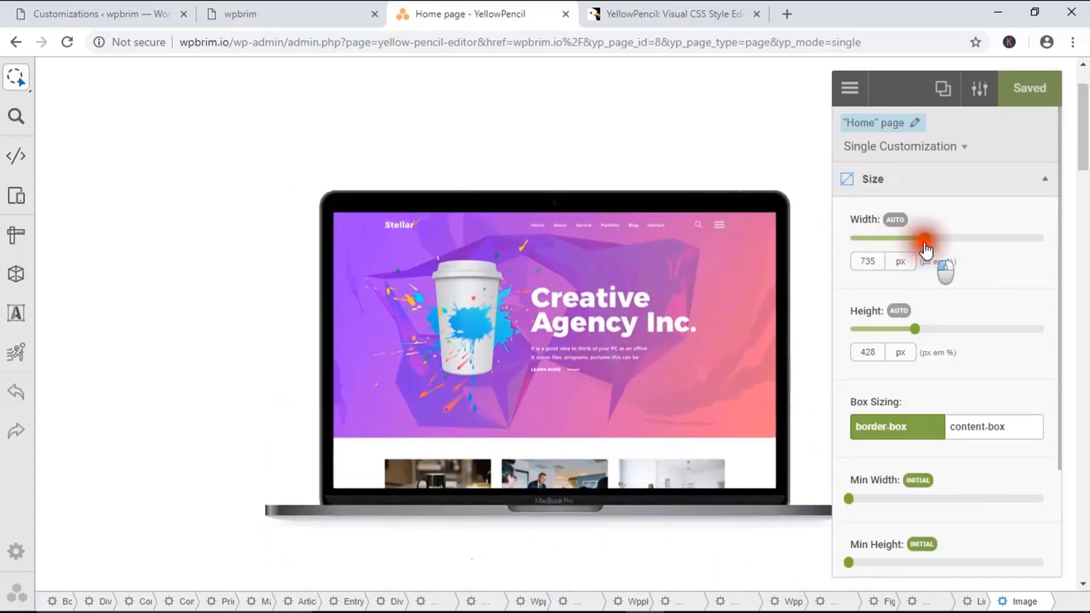
scroll(927, 279, down, 2)
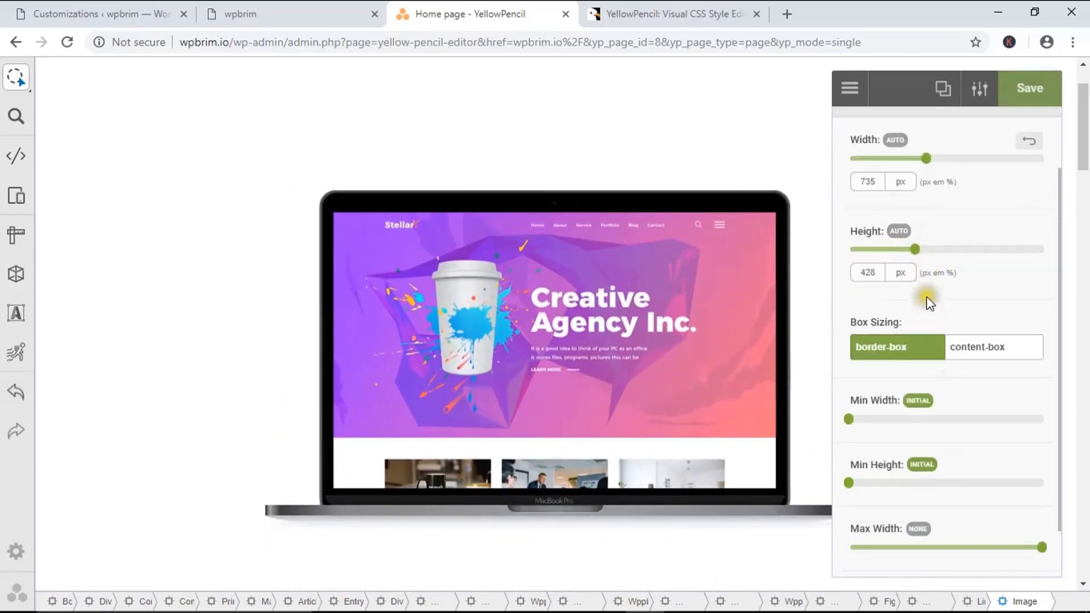
mouse_move(918, 254)
mouse_down()
mouse_move(895, 250)
mouse_move(918, 250)
mouse_up()
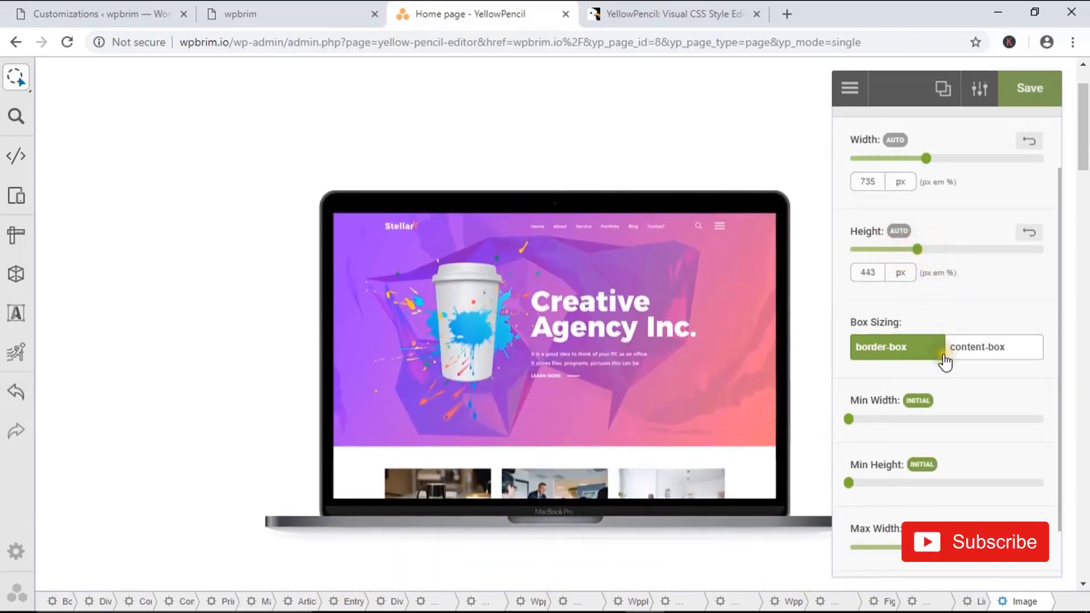
scroll(924, 376, down, 1)
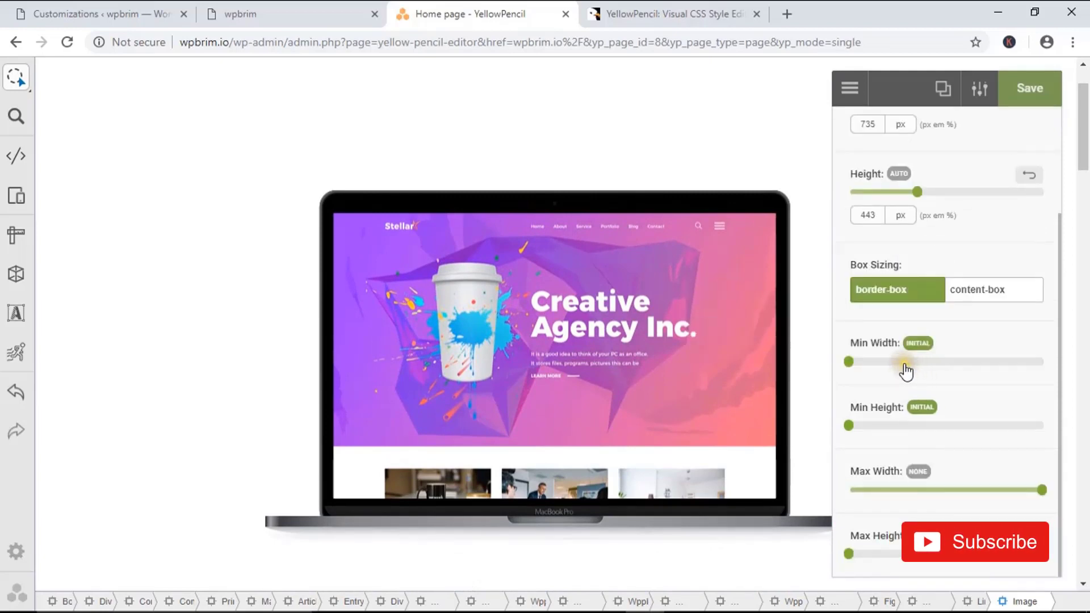
scroll(911, 378, up, 3)
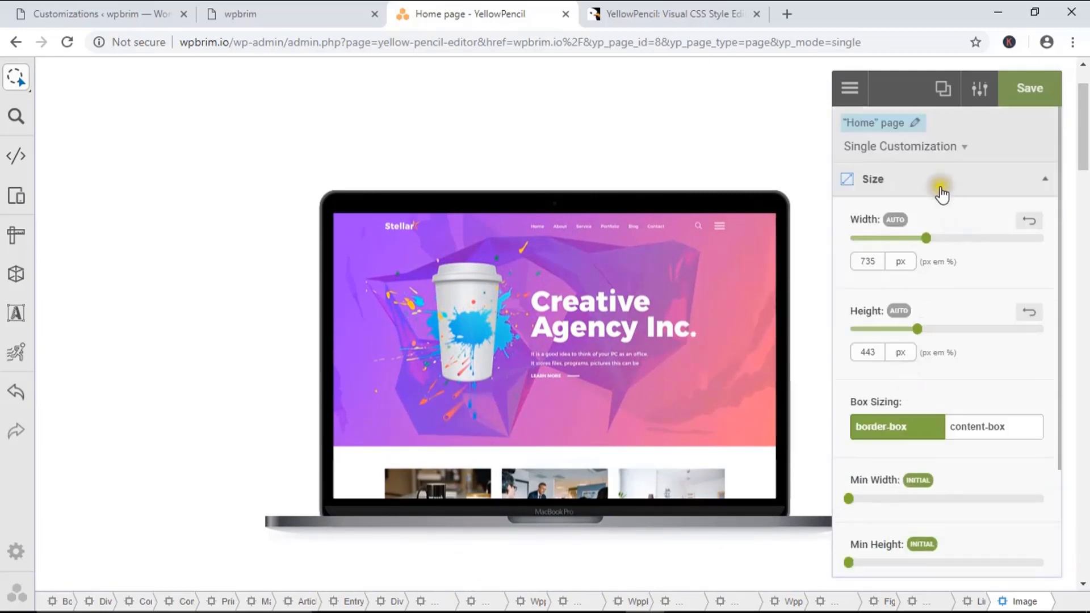
click(1038, 181)
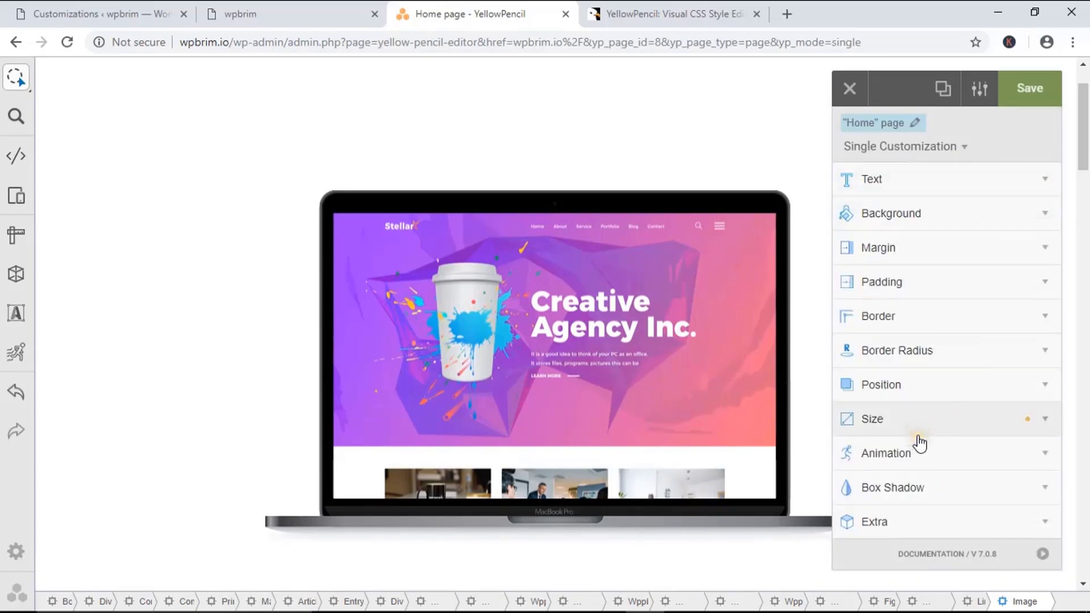
Try an 11 px top-left border radius and a top-right radius on the laptop image, and return both to zero.
click(975, 355)
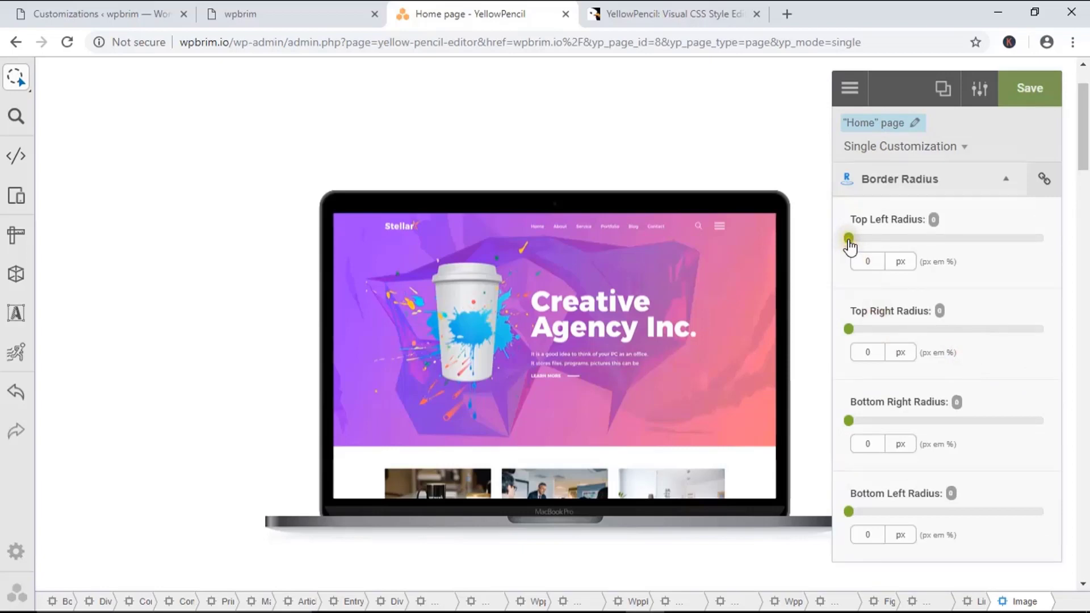
drag(849, 244, 890, 238)
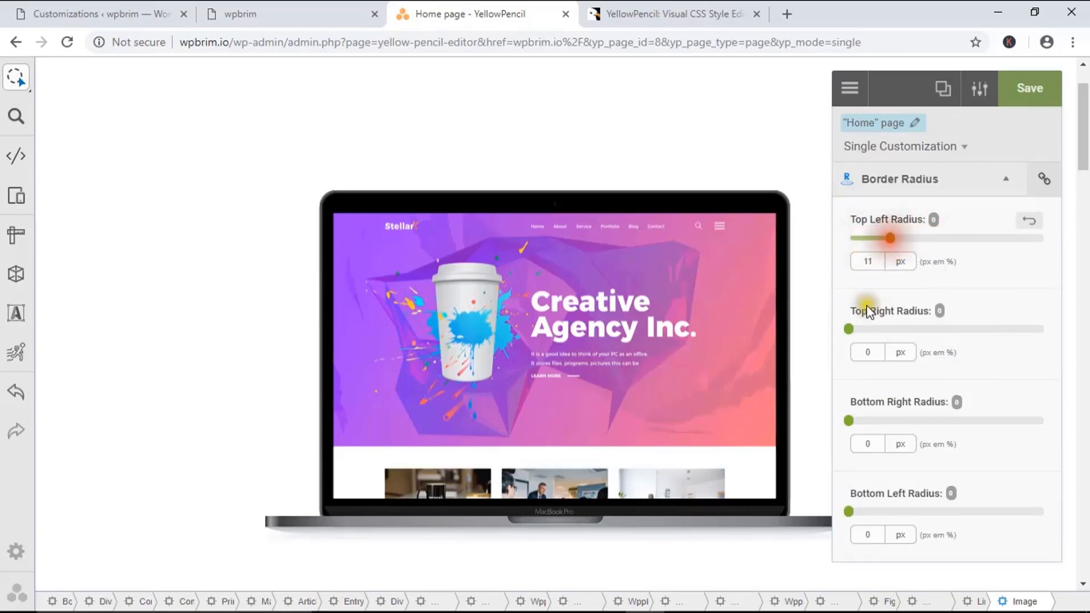
drag(851, 336, 860, 309)
drag(890, 238, 851, 241)
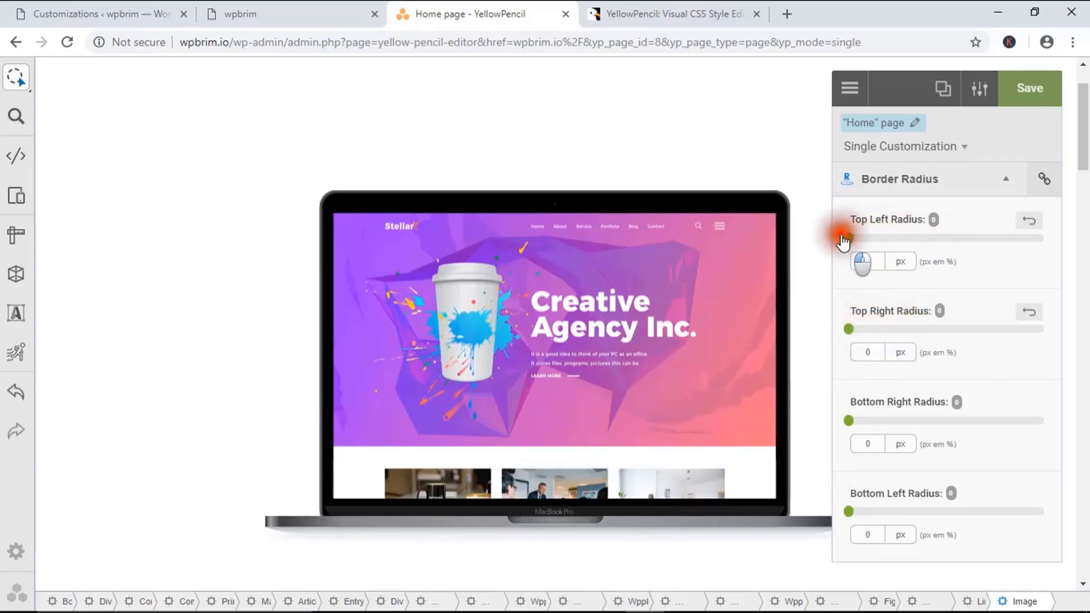
click(1007, 181)
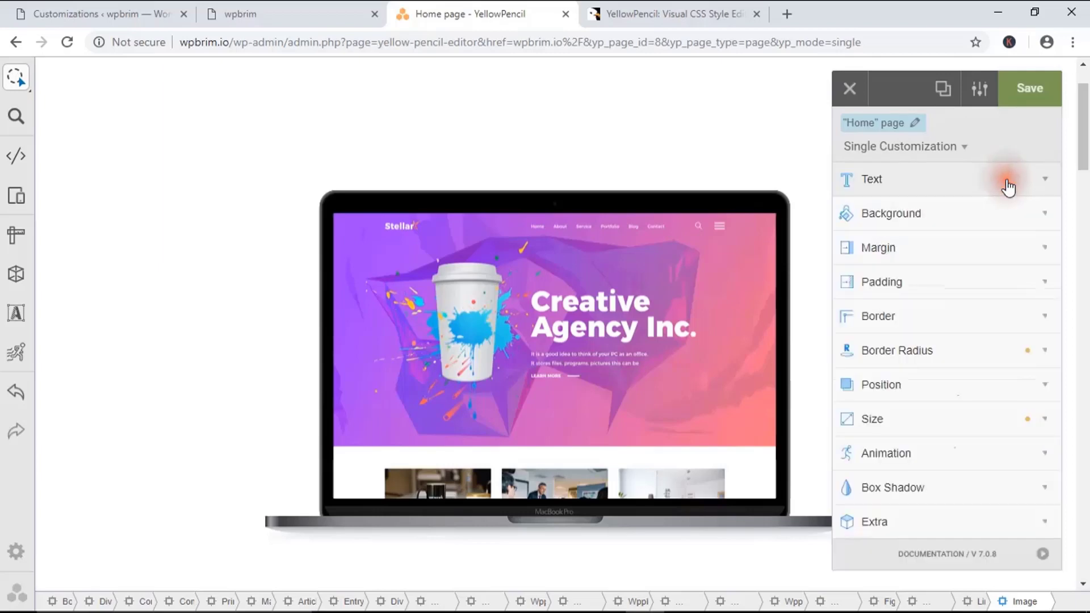
Try the spin animation on the laptop image, and set its animation to pulse.
click(951, 453)
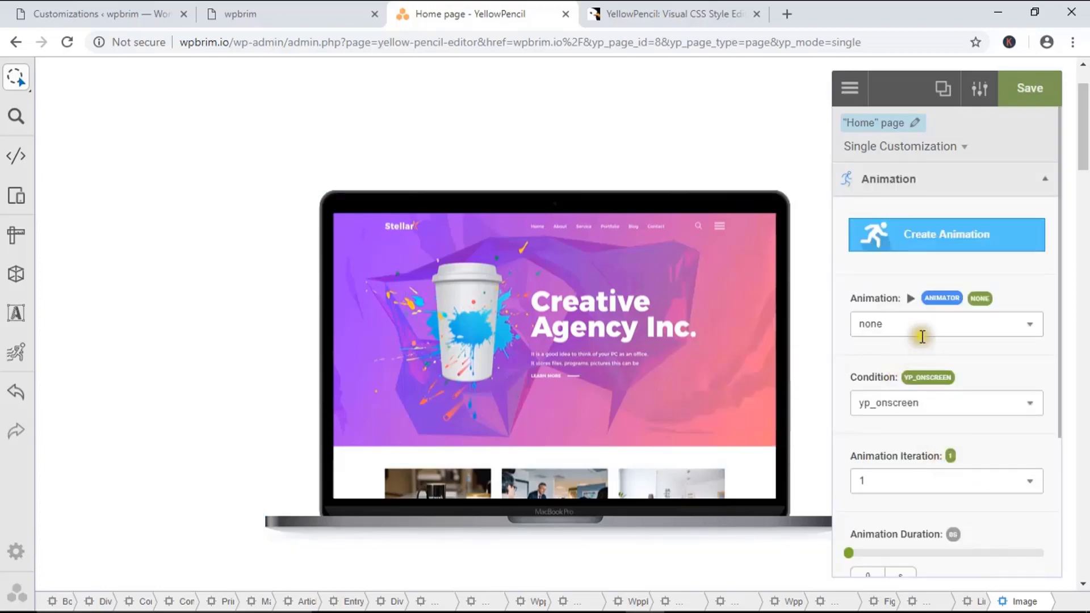
click(1032, 322)
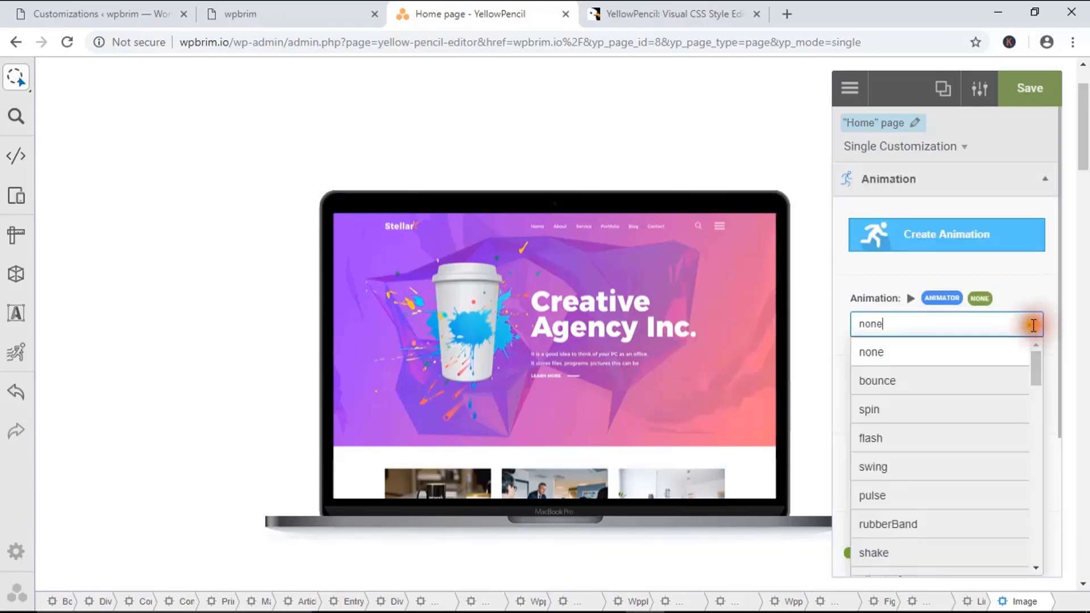
click(901, 420)
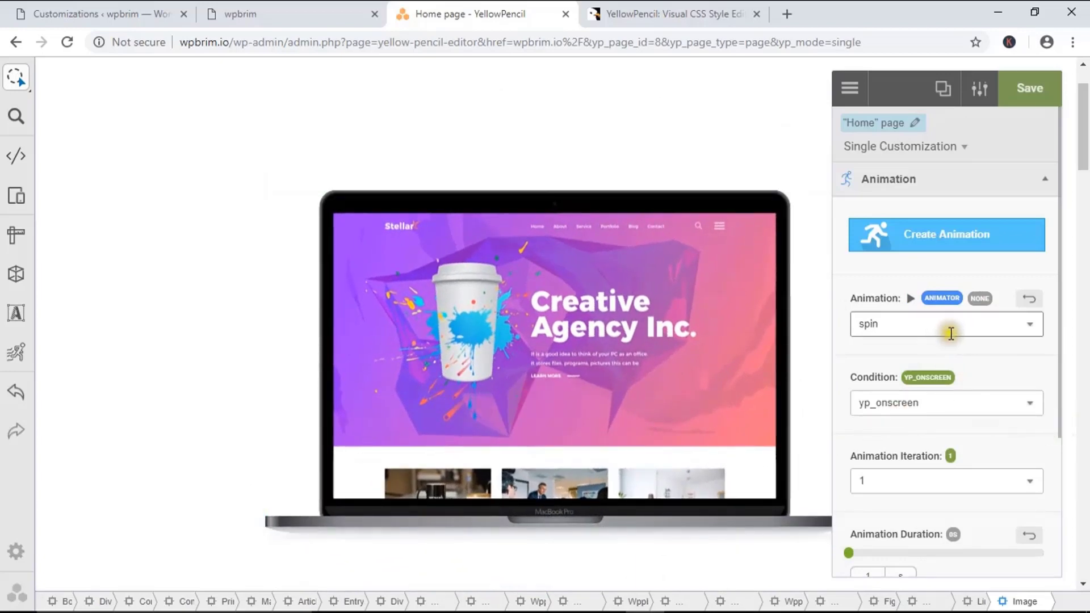
click(1029, 324)
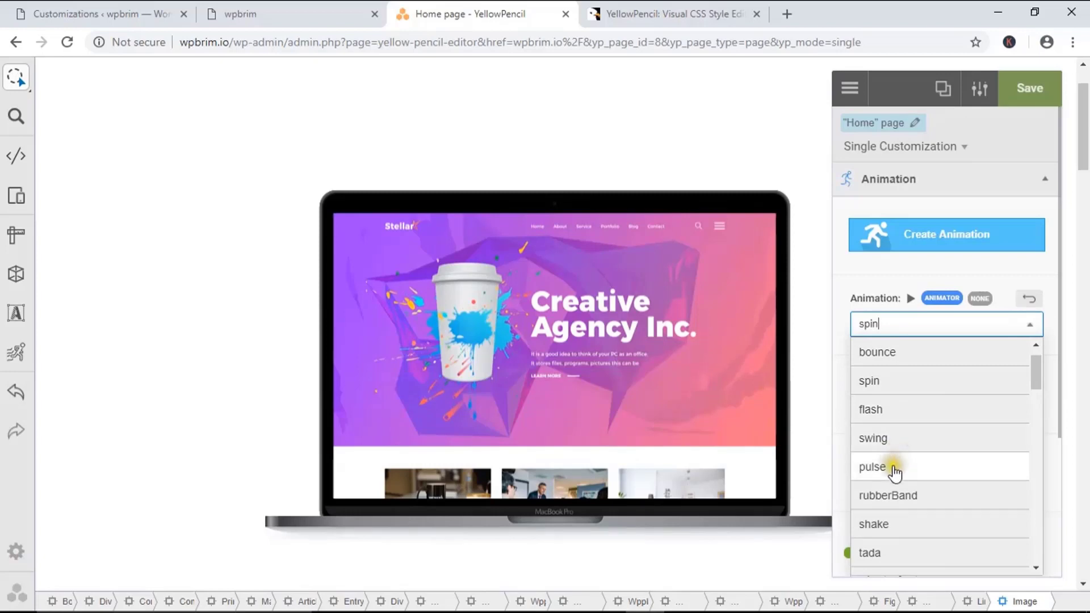
click(895, 470)
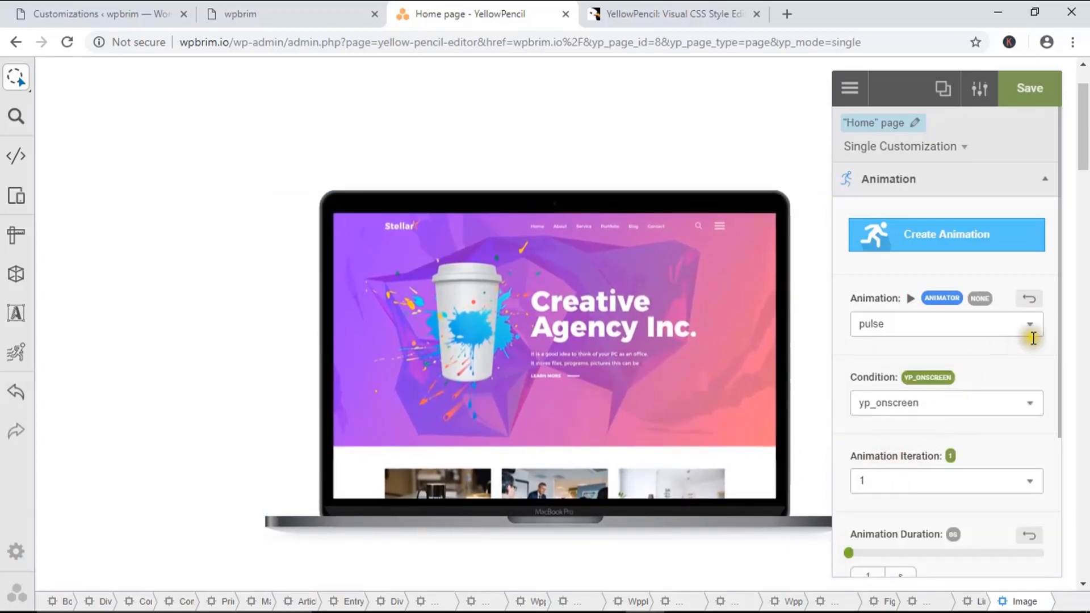
scroll(1010, 377, down, 3)
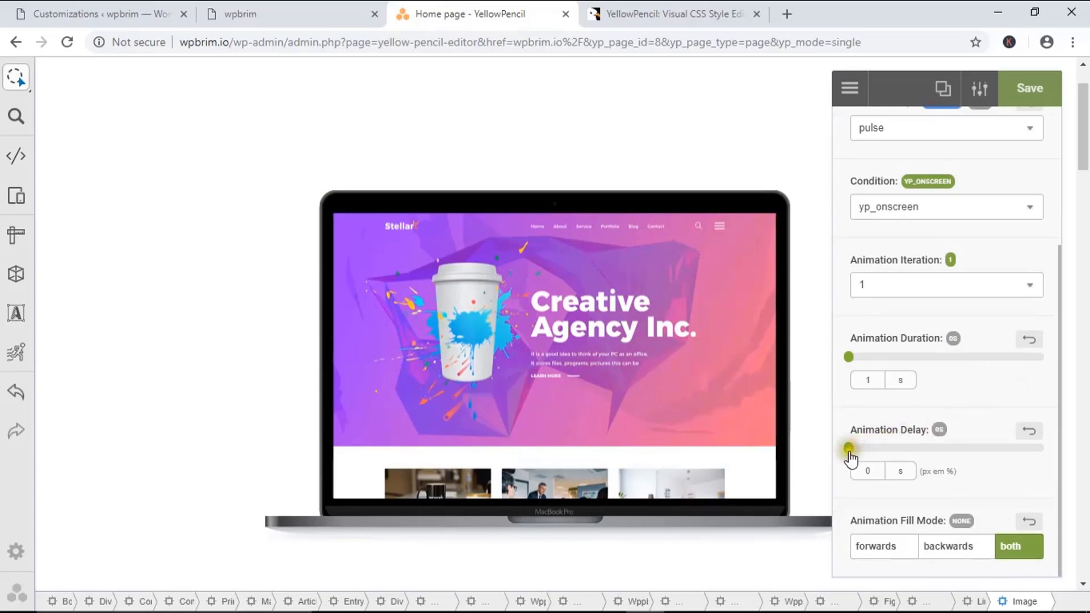
Set the laptop image's animation delay to 0.33 s and its animation duration to 1.48 s.
drag(849, 449, 855, 449)
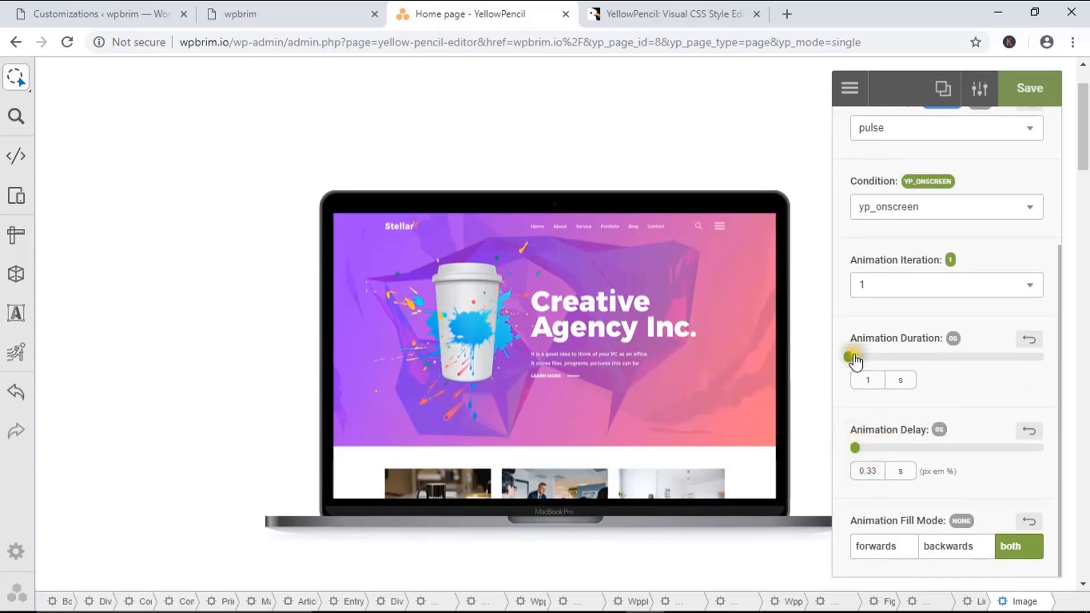
drag(850, 358, 857, 357)
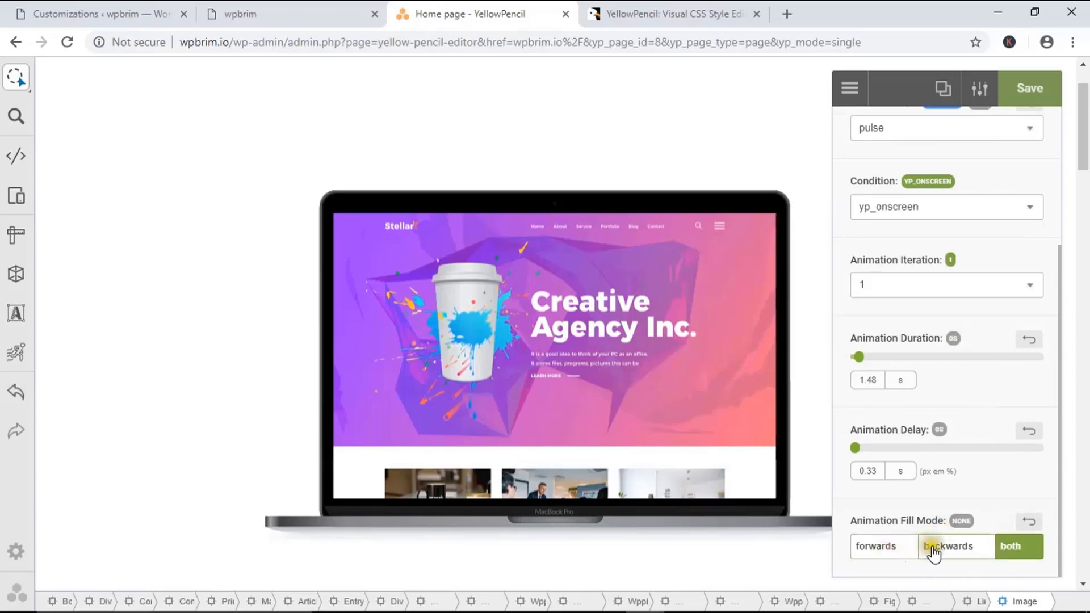
scroll(1013, 437, up, 3)
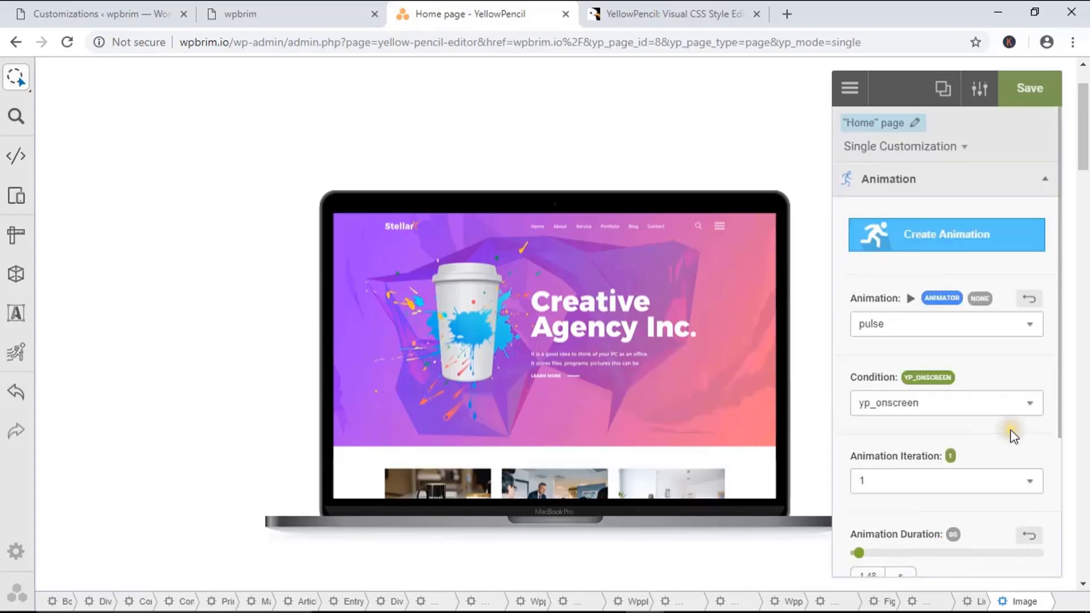
scroll(1013, 437, down, 3)
scroll(1010, 431, up, 3)
Reset the laptop image's animation, choose jello instead, and save the customization.
click(1025, 307)
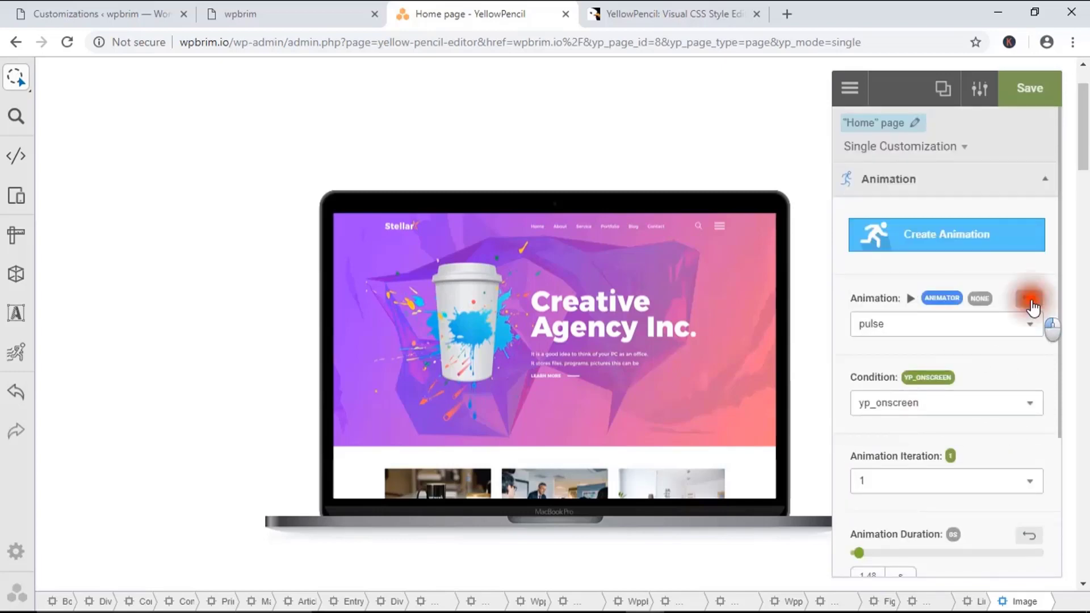
click(1027, 323)
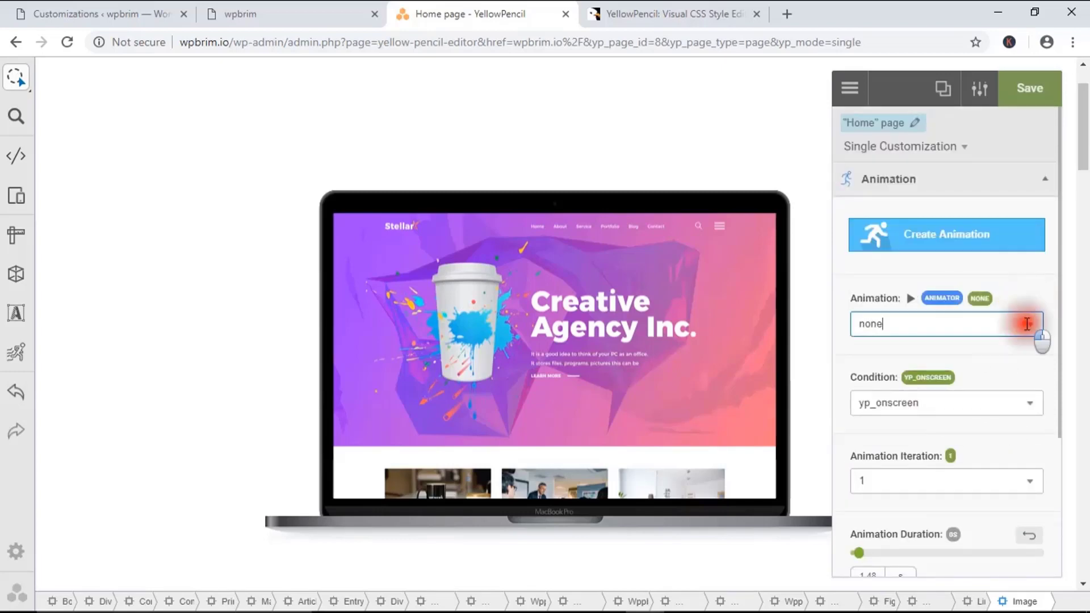
scroll(908, 431, down, 3)
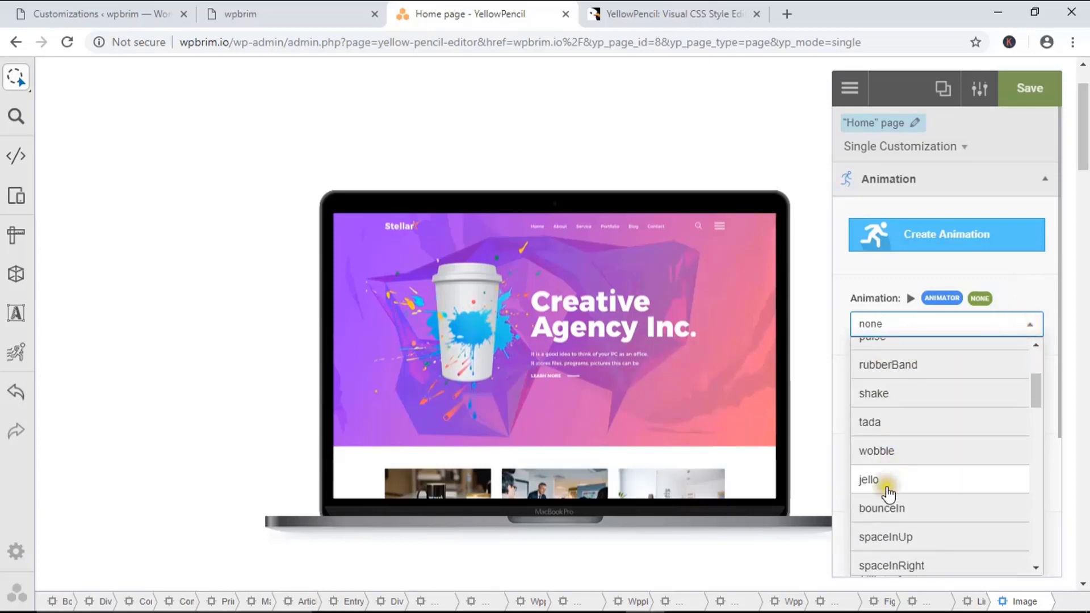
click(887, 487)
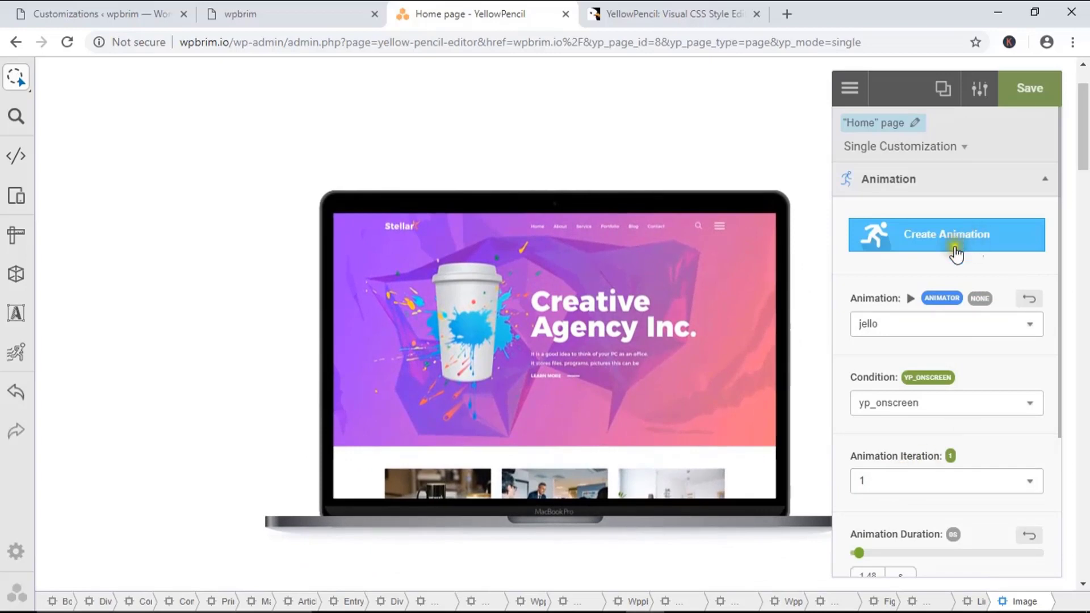
click(1030, 97)
click(1044, 180)
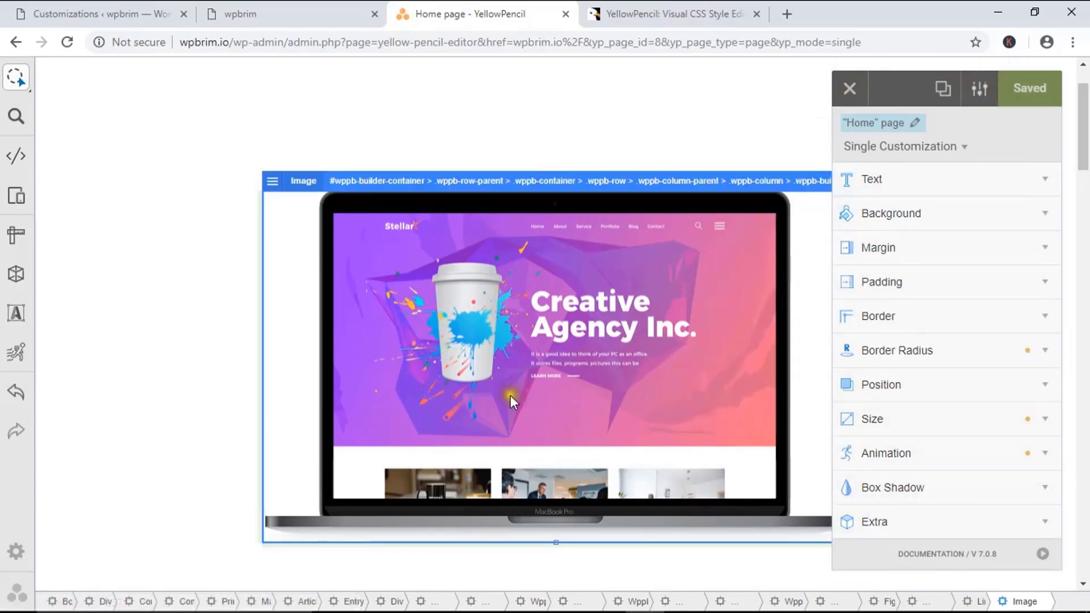
Hide the styling panel to view the laptop image and the section below it, and show the panel again.
scroll(509, 395, down, 5)
click(1044, 554)
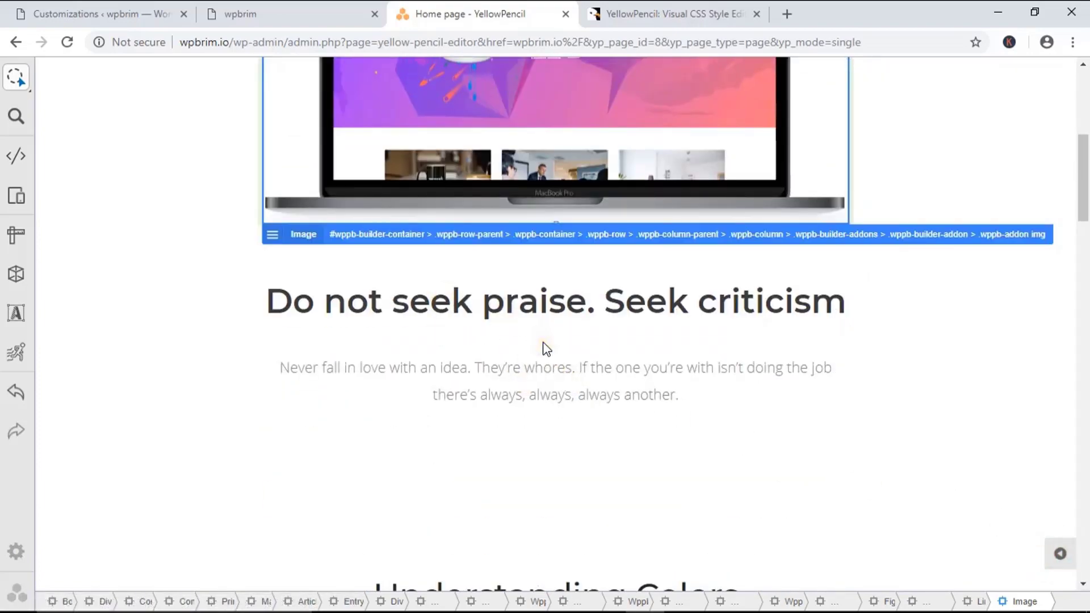
scroll(544, 346, up, 5)
scroll(556, 344, down, 4)
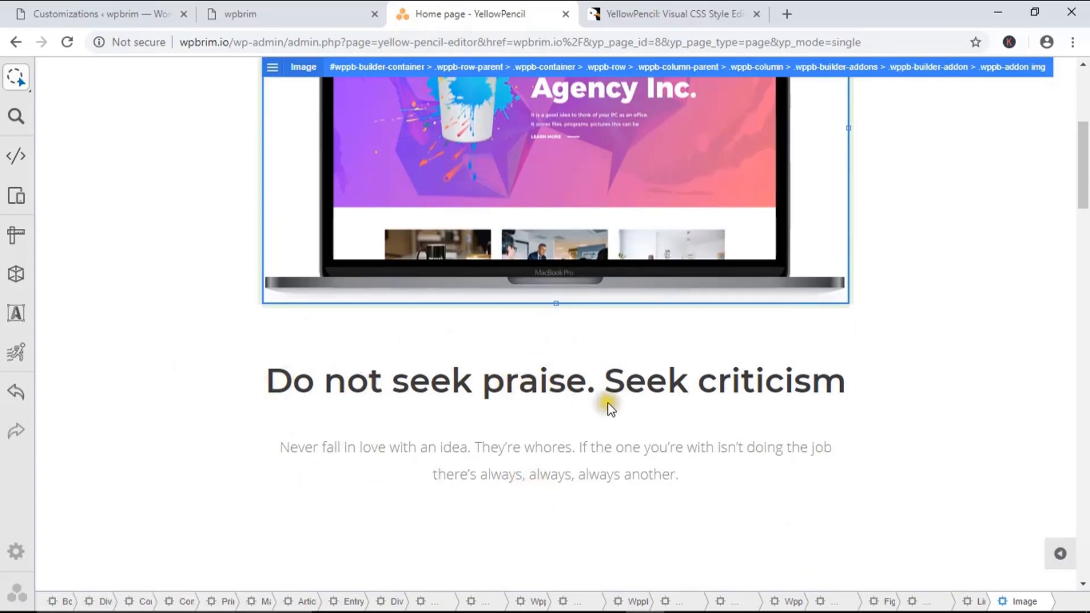
click(1060, 555)
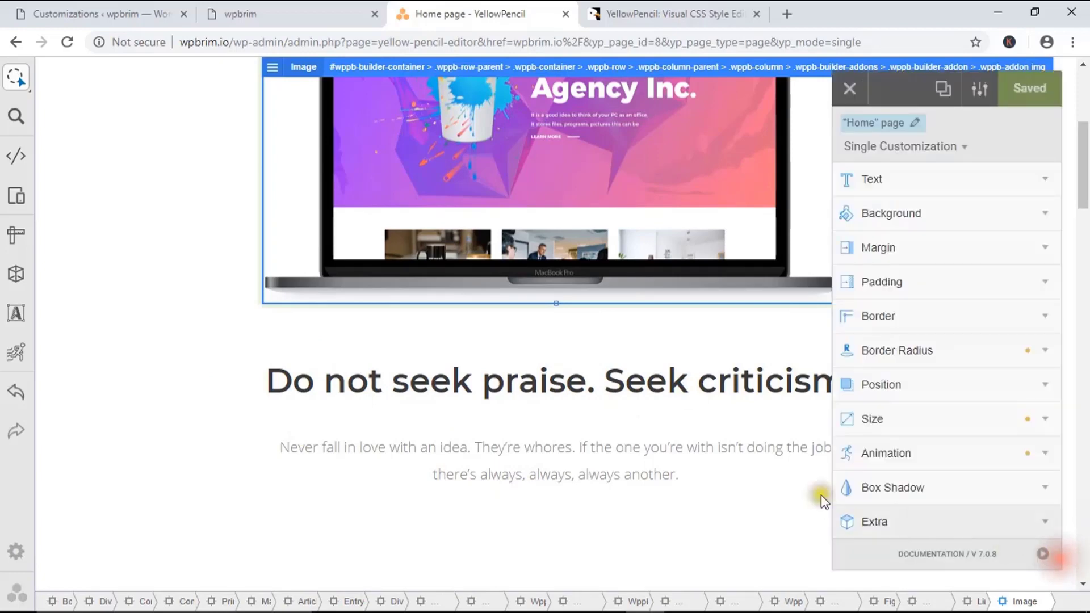
Set the "Do not seek praise. Seek criticism" heading's margins to -6 px left, 27 px right, 54 px top and 72 px bottom, and save.
click(643, 387)
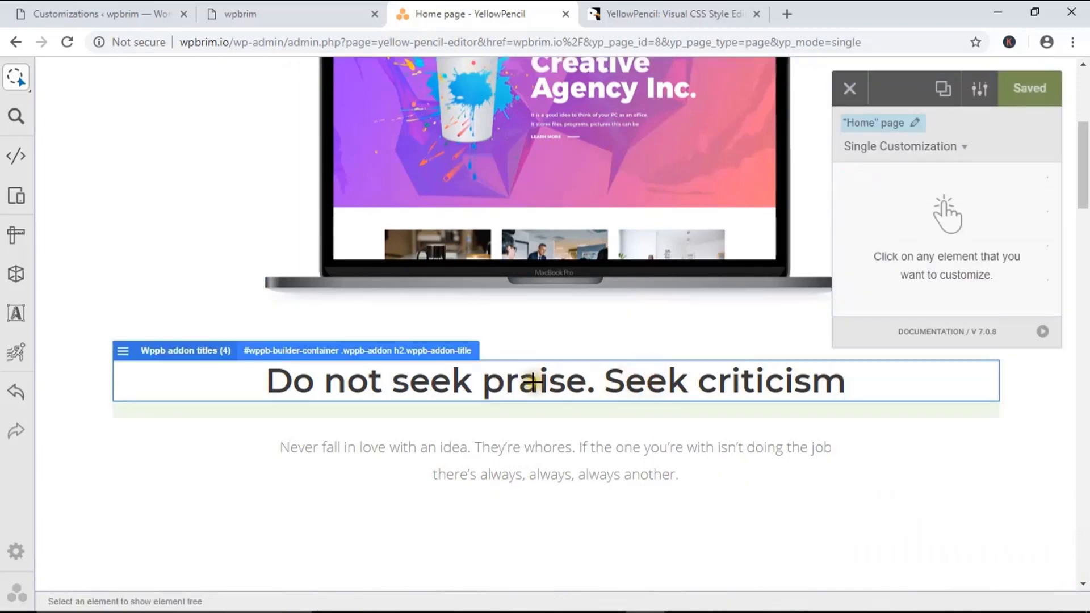
click(567, 386)
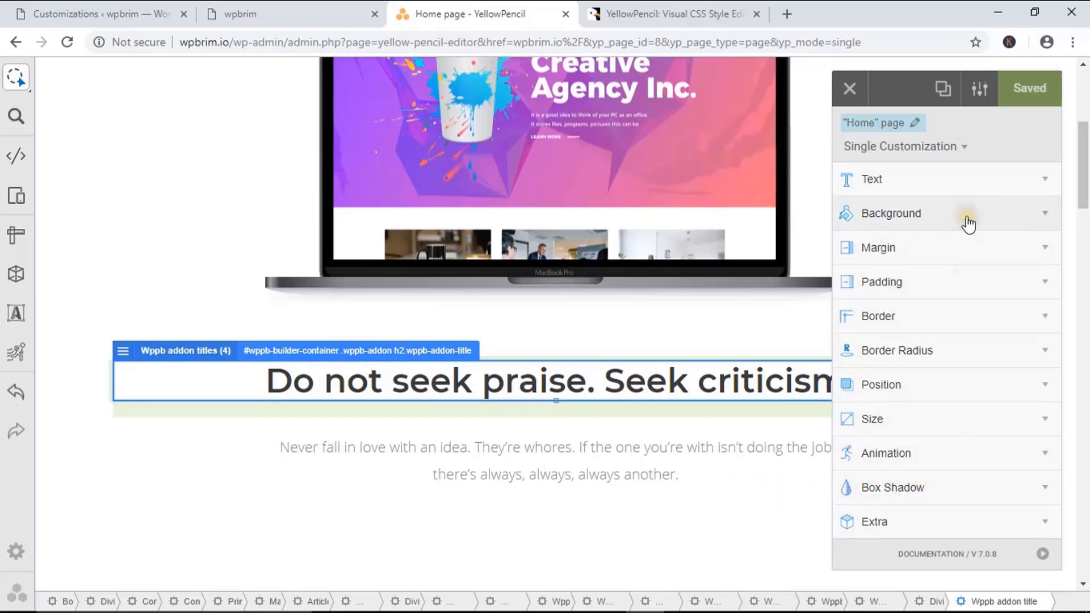
click(977, 249)
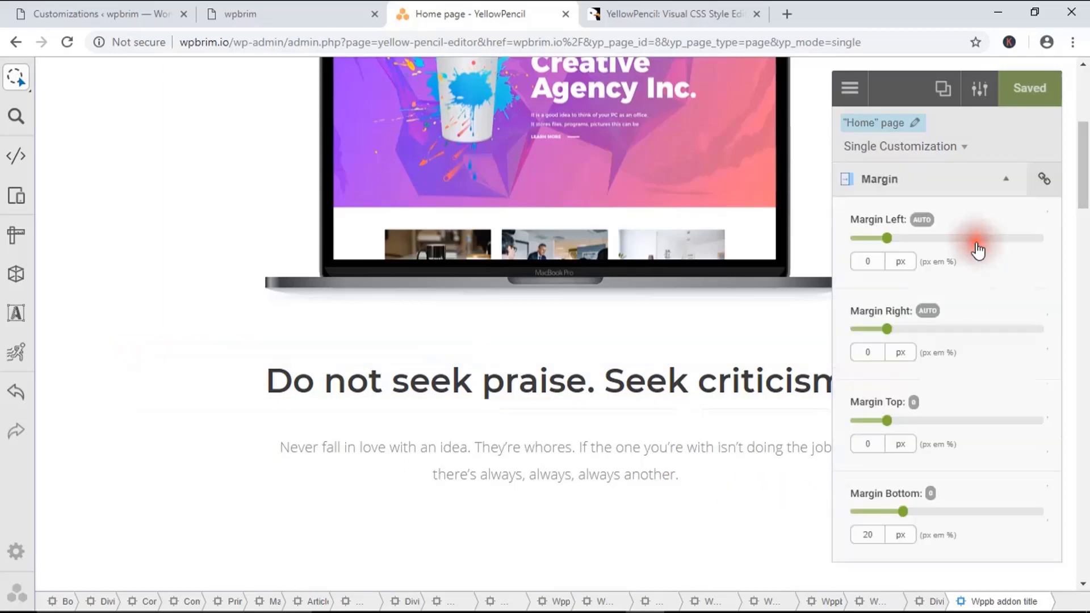
click(889, 240)
mouse_move(889, 243)
mouse_down()
mouse_move(936, 246)
mouse_move(877, 255)
mouse_move(868, 243)
mouse_move(903, 248)
mouse_move(882, 240)
mouse_up()
mouse_move(895, 332)
mouse_down()
mouse_move(931, 330)
mouse_move(908, 331)
mouse_up()
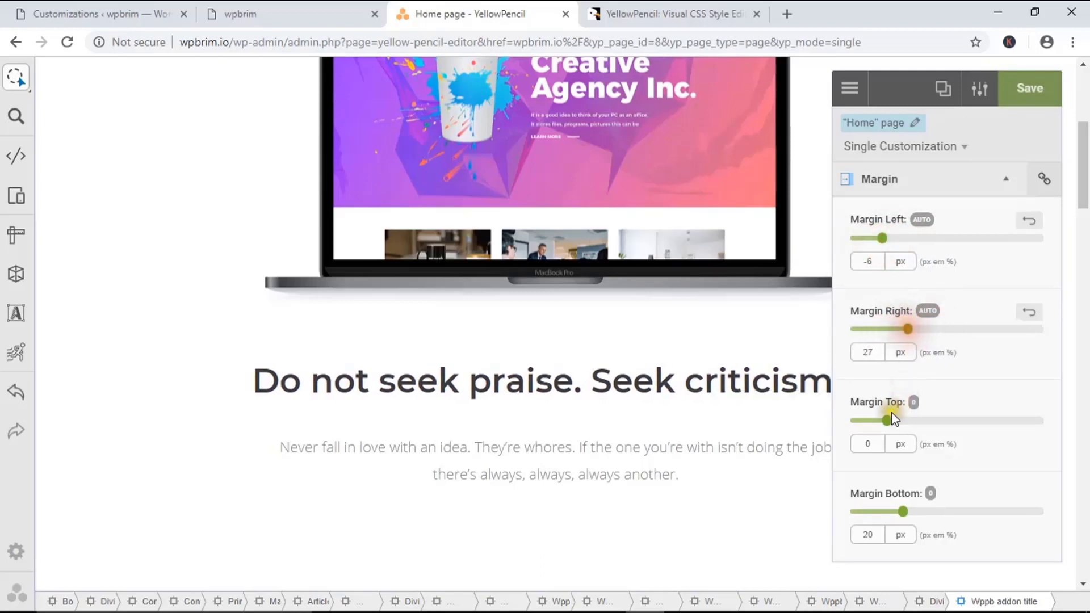
drag(887, 420, 928, 421)
drag(903, 516, 943, 514)
click(1031, 101)
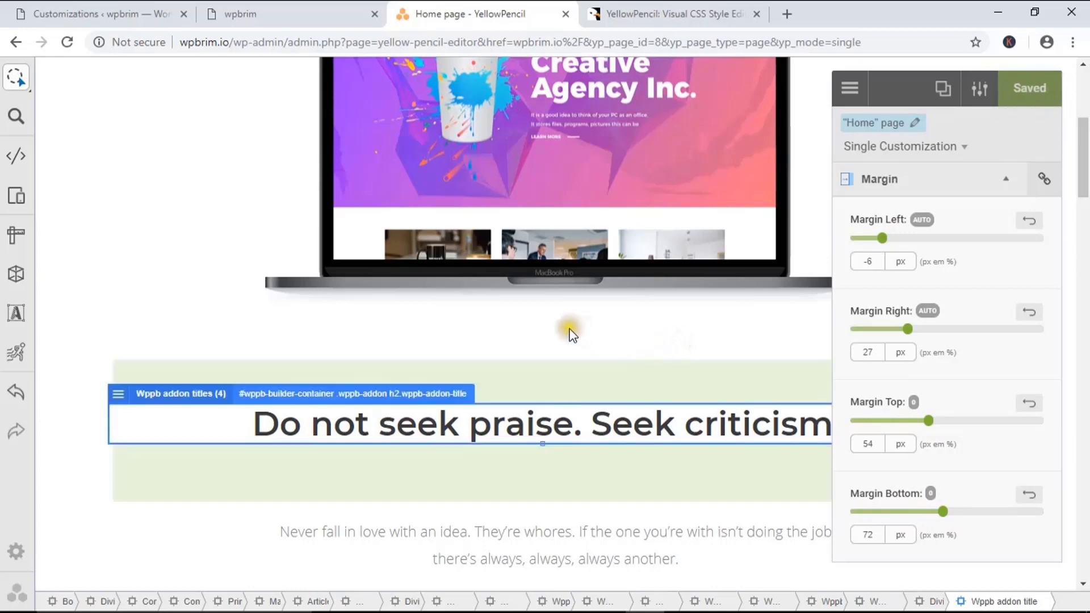
Select the "Understanding Colors" heading and set its text color to red #e24040.
scroll(520, 339, down, 1)
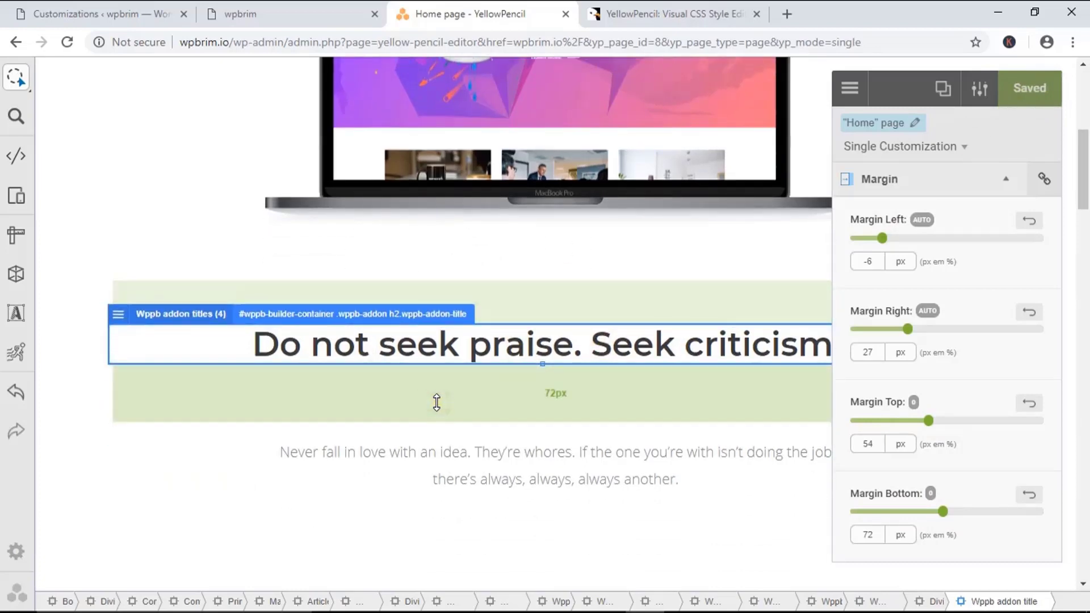
scroll(485, 384, down, 3)
scroll(502, 382, down, 2)
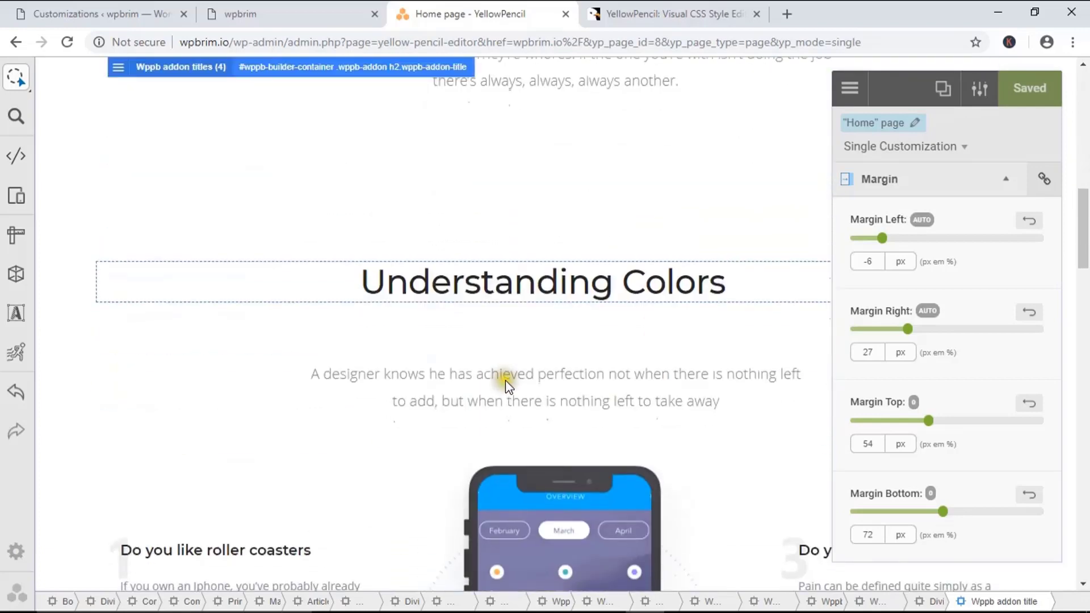
click(562, 281)
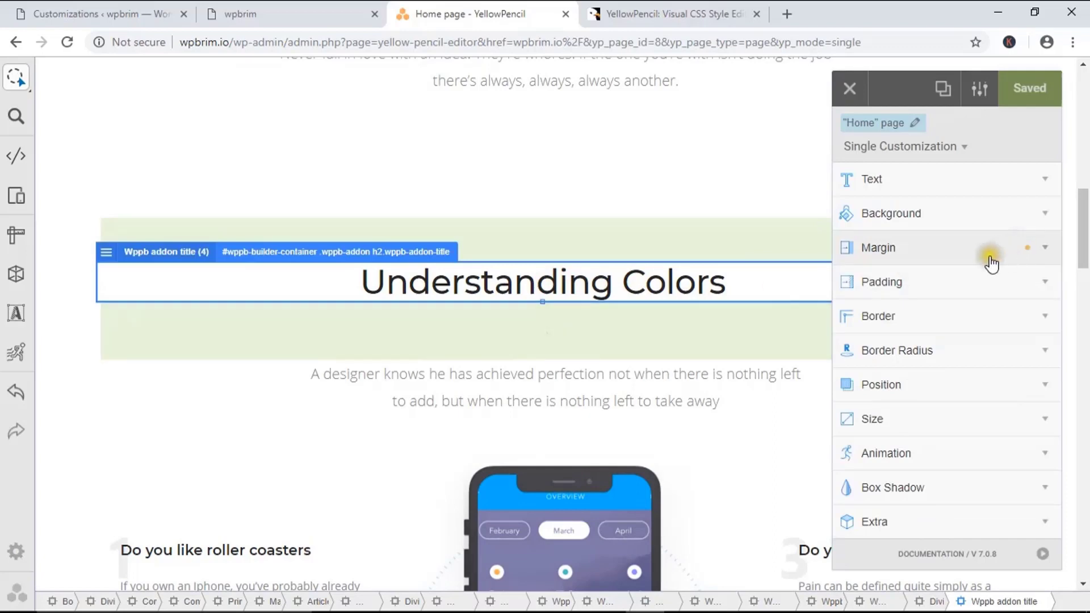
click(935, 181)
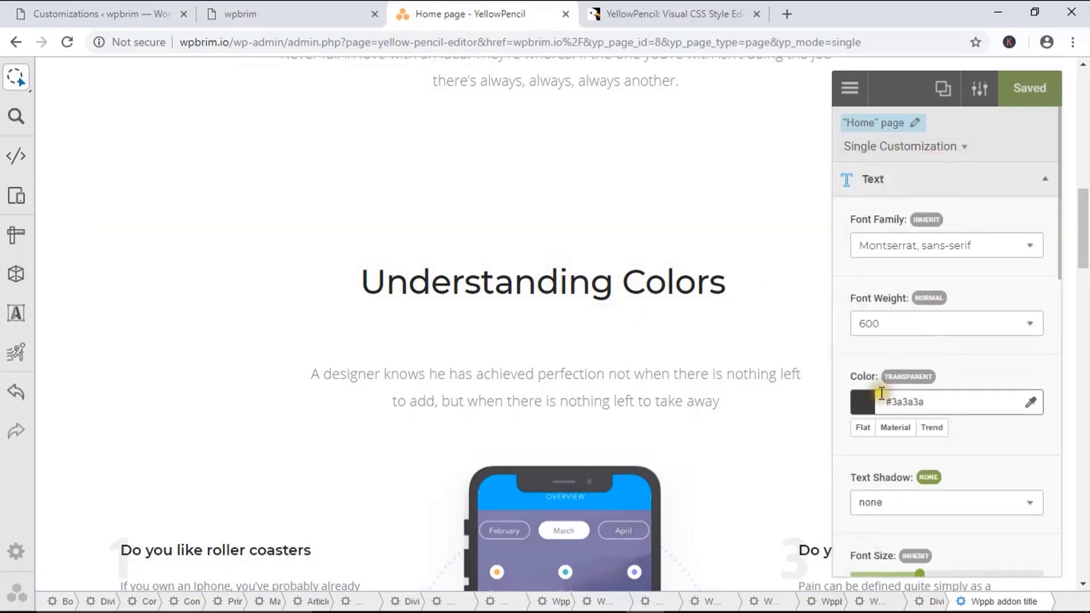
click(865, 410)
click(951, 481)
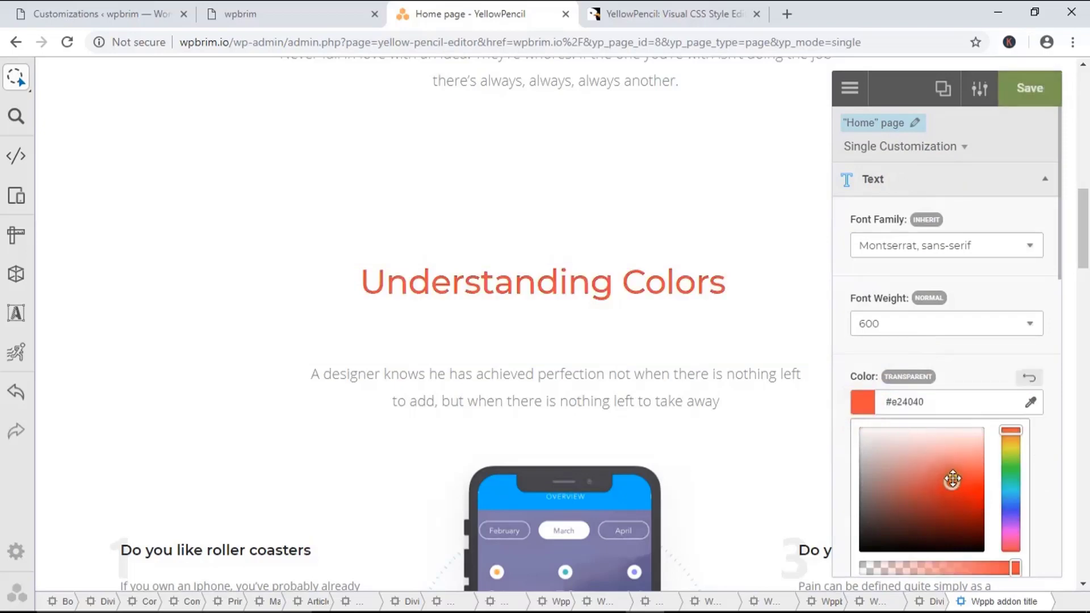
scroll(815, 387, up, 5)
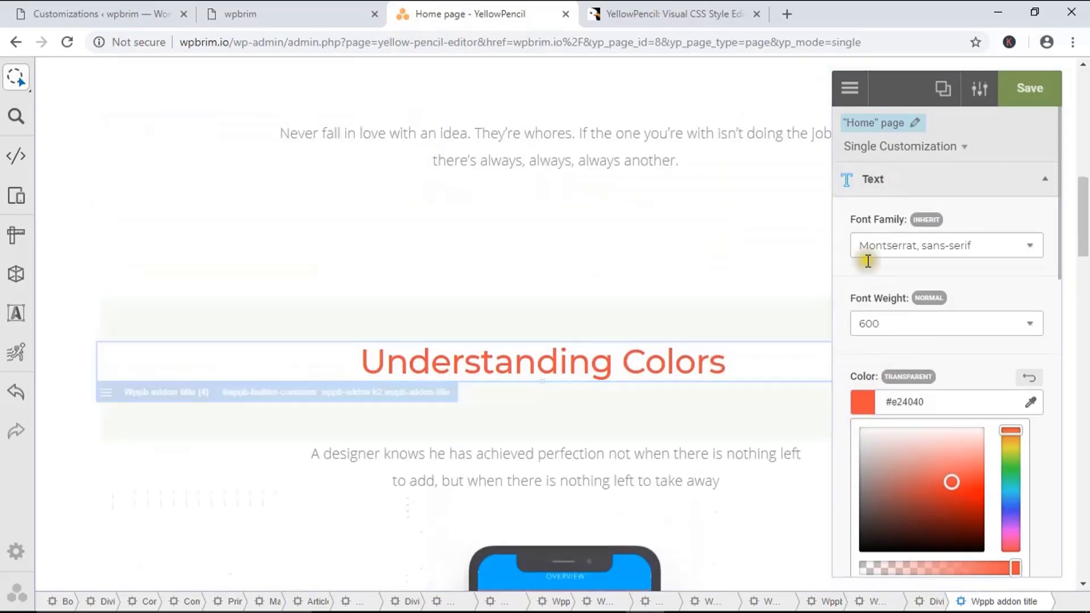
click(1039, 181)
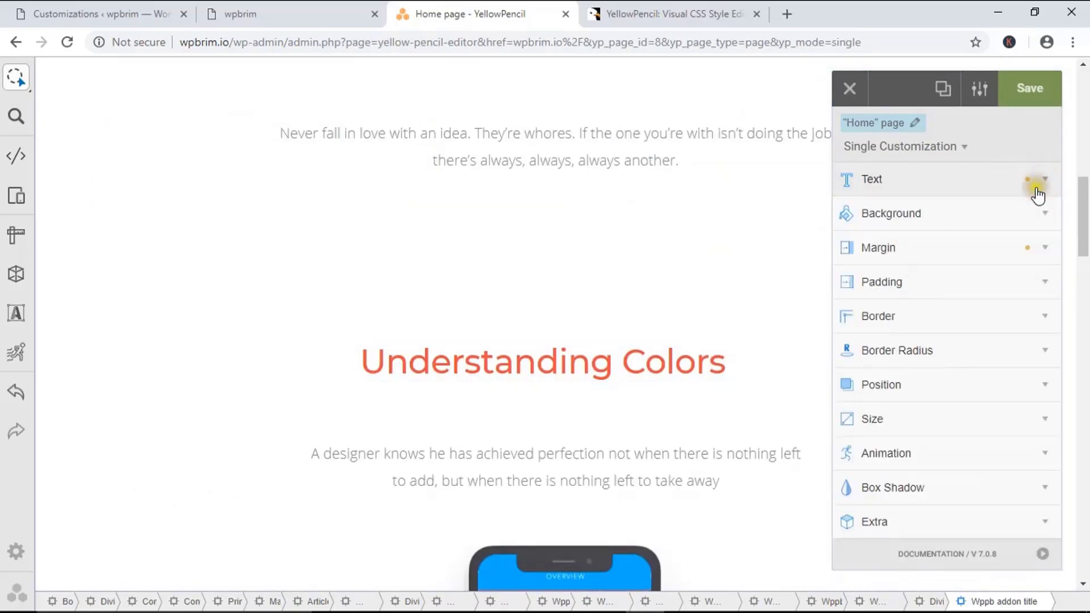
Try heading padding of 31 px left, 37 px right, 36 px top and 26 px bottom, and reset all four values.
click(913, 293)
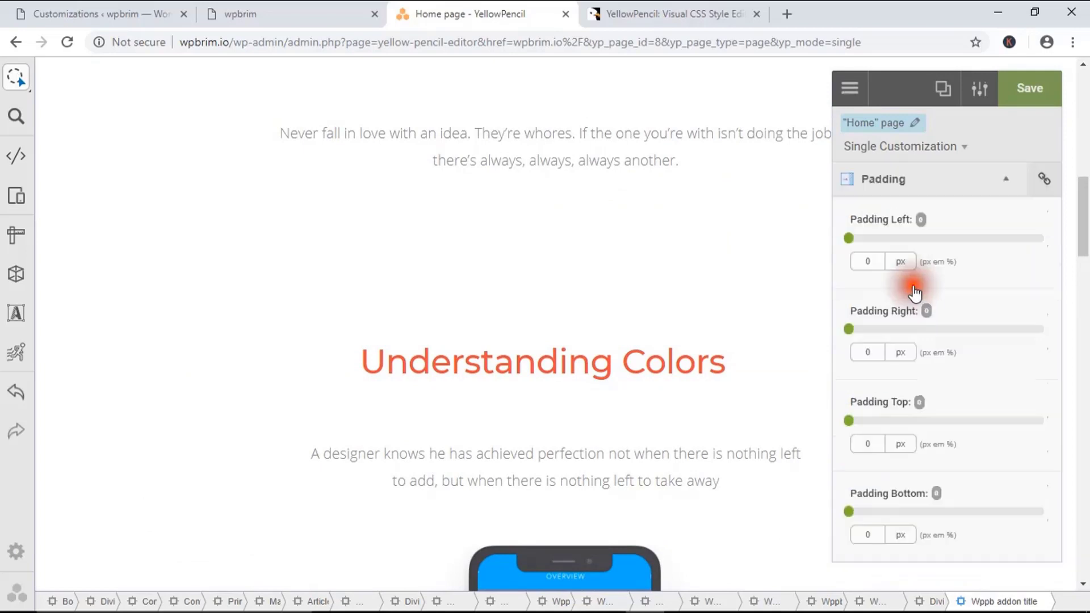
drag(849, 237, 882, 244)
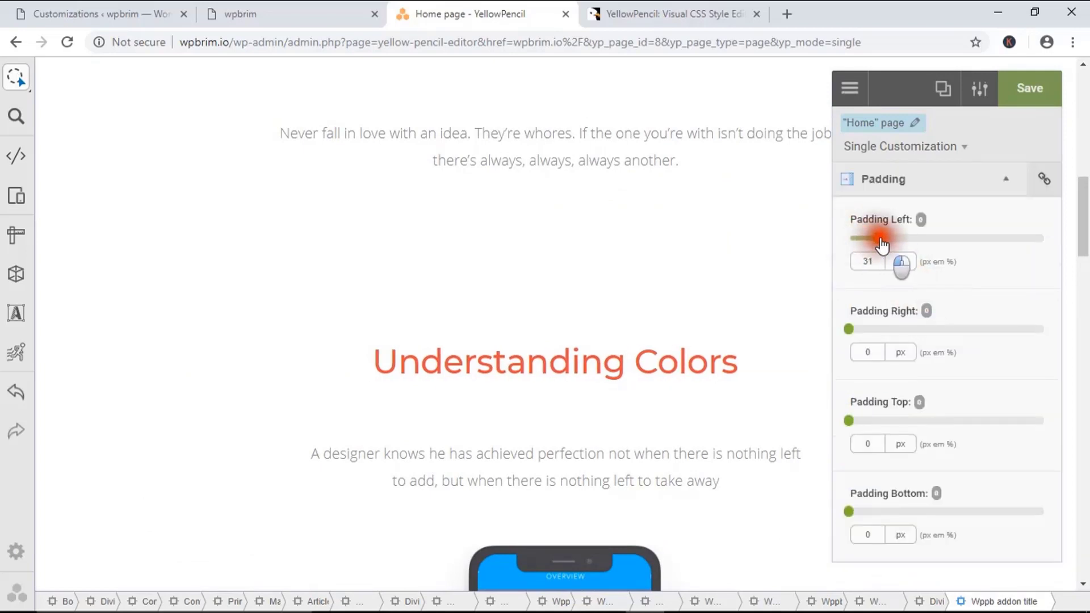
drag(849, 329, 884, 334)
drag(849, 420, 884, 426)
drag(848, 511, 873, 512)
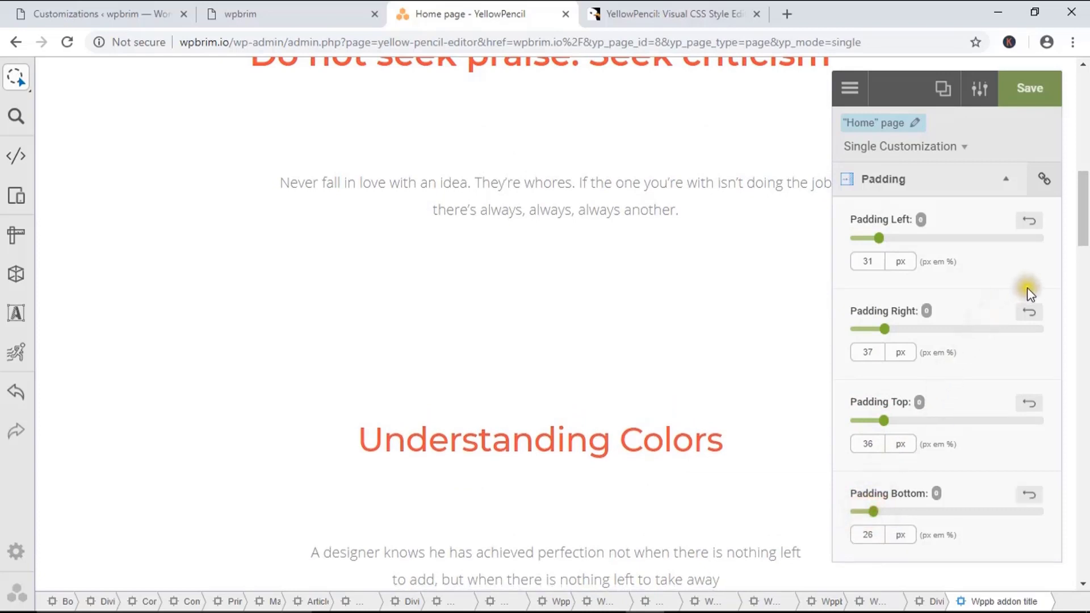
click(1028, 221)
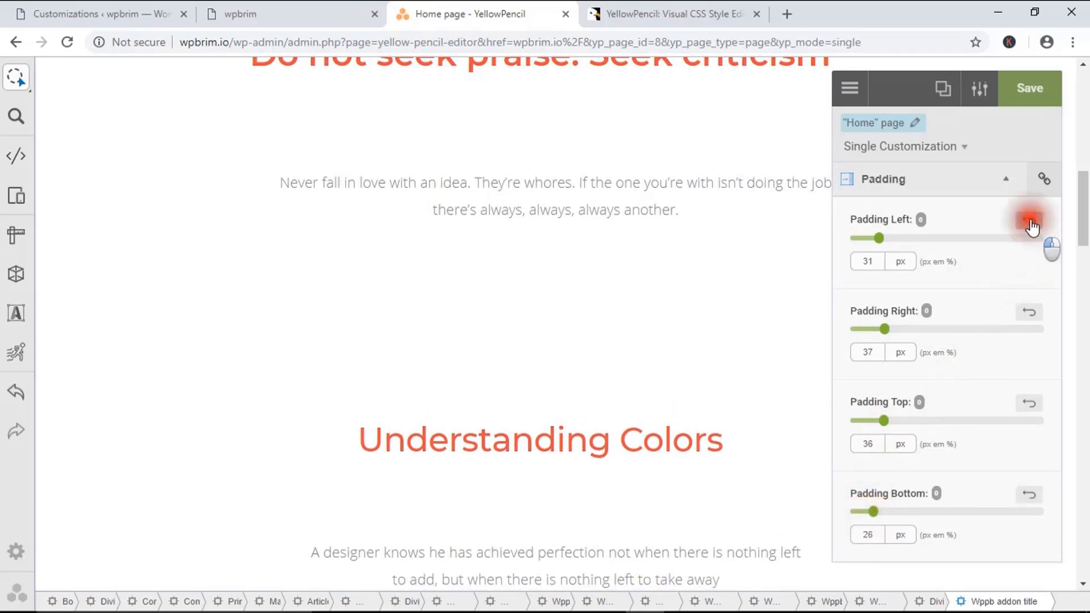
click(1028, 311)
click(1028, 403)
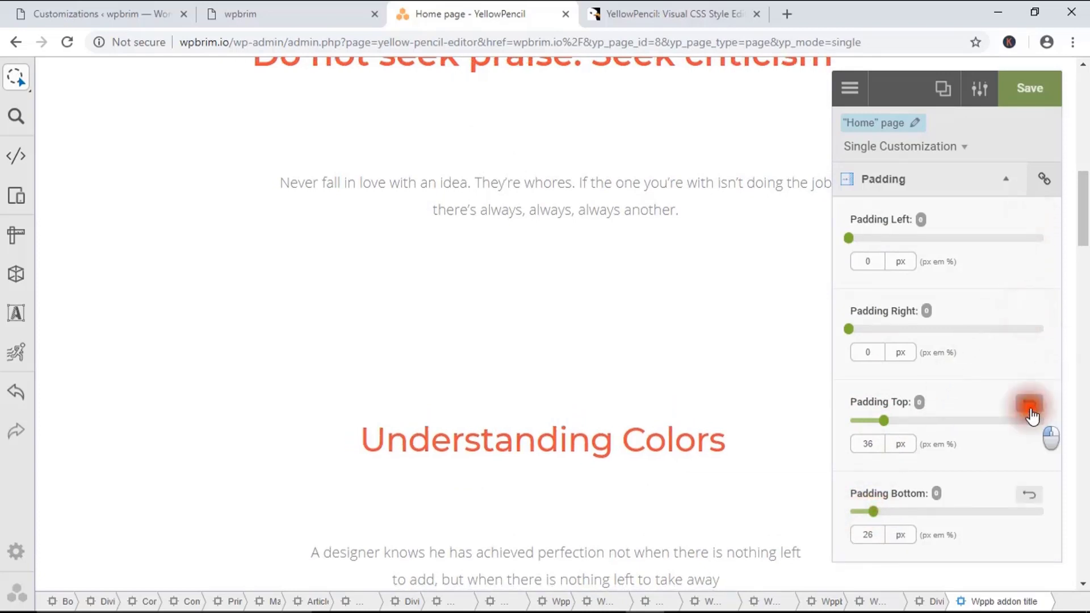
click(1028, 493)
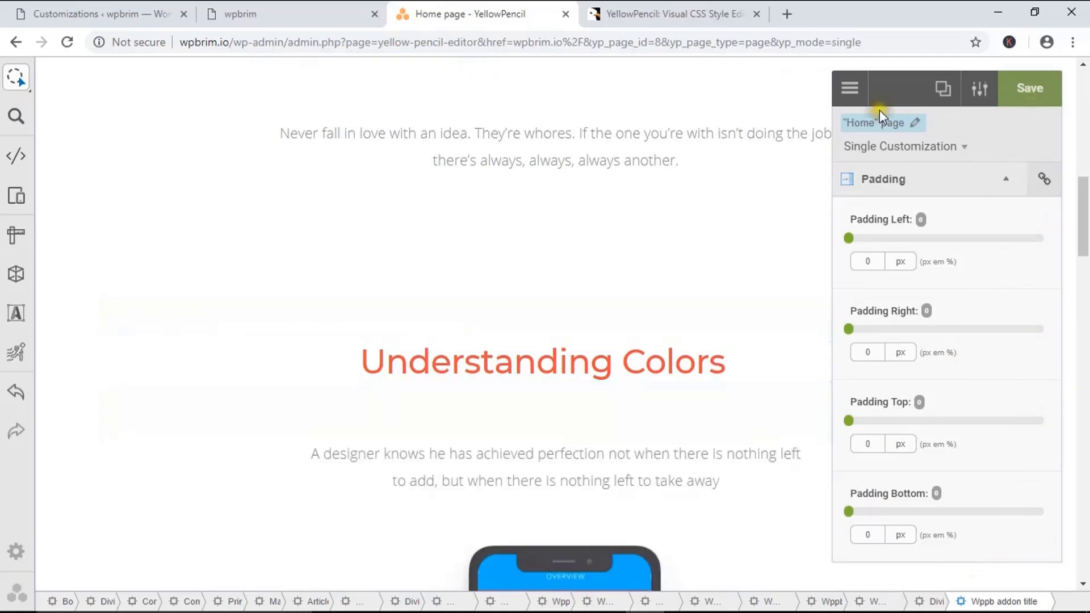
click(1006, 181)
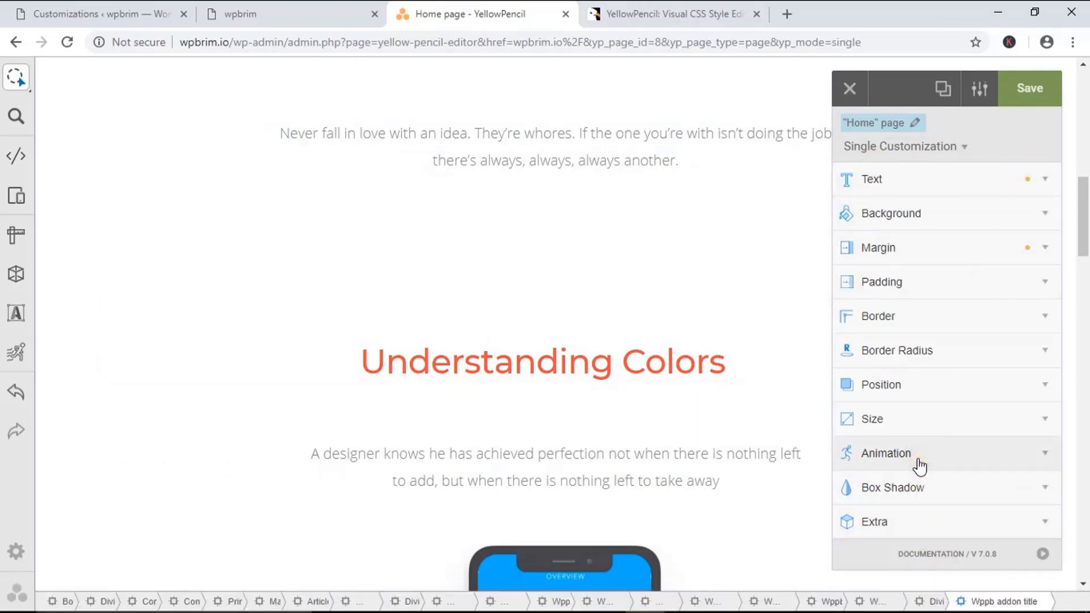
Apply the shake animation to the "Understanding Colors" heading.
click(919, 463)
scroll(931, 475, down, 3)
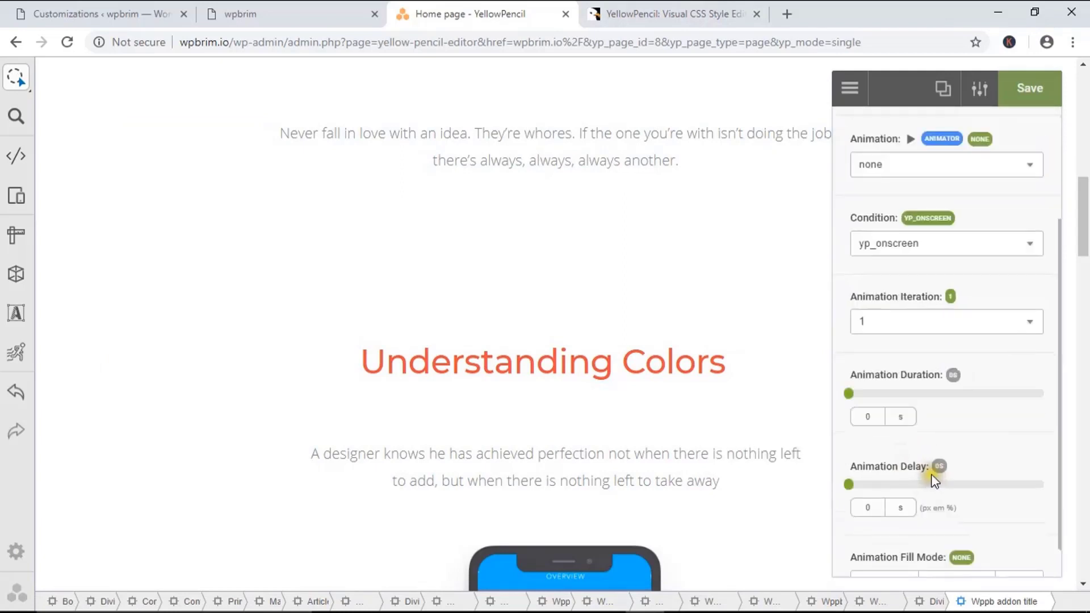
click(972, 162)
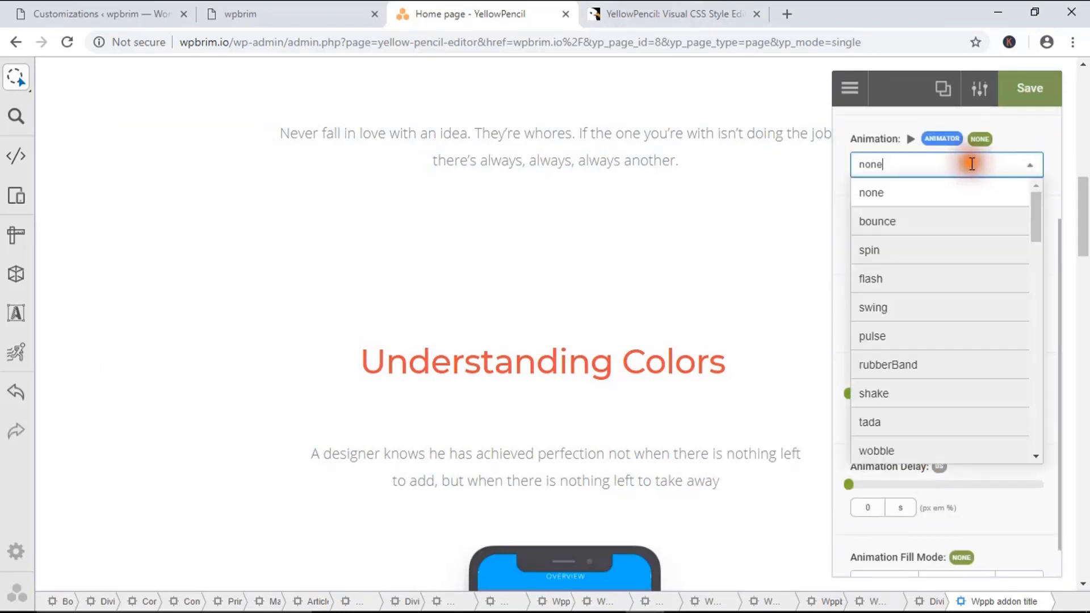
click(903, 395)
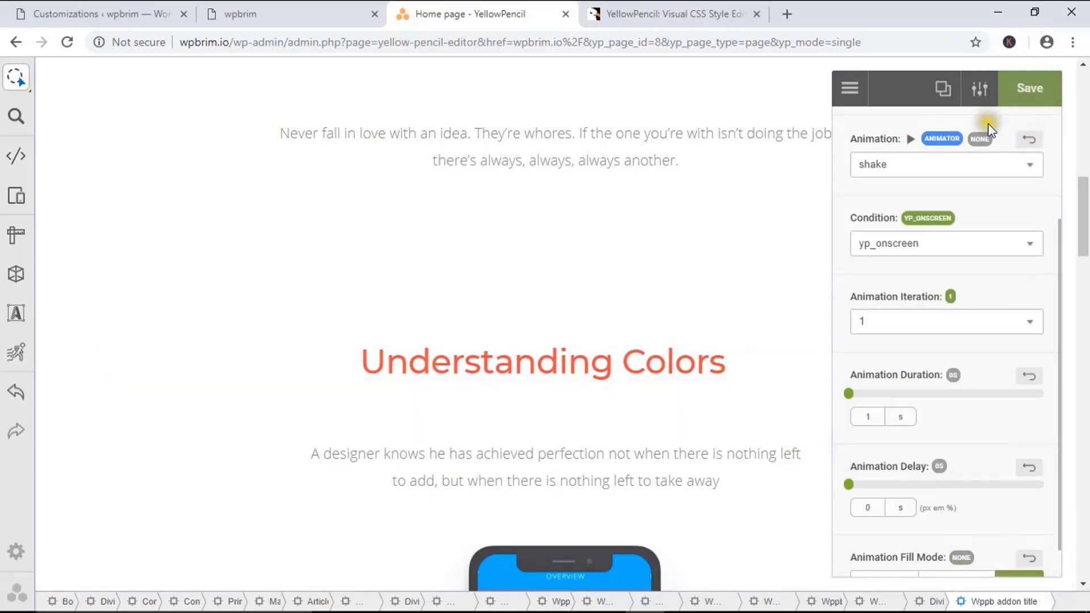
scroll(946, 161, up, 5)
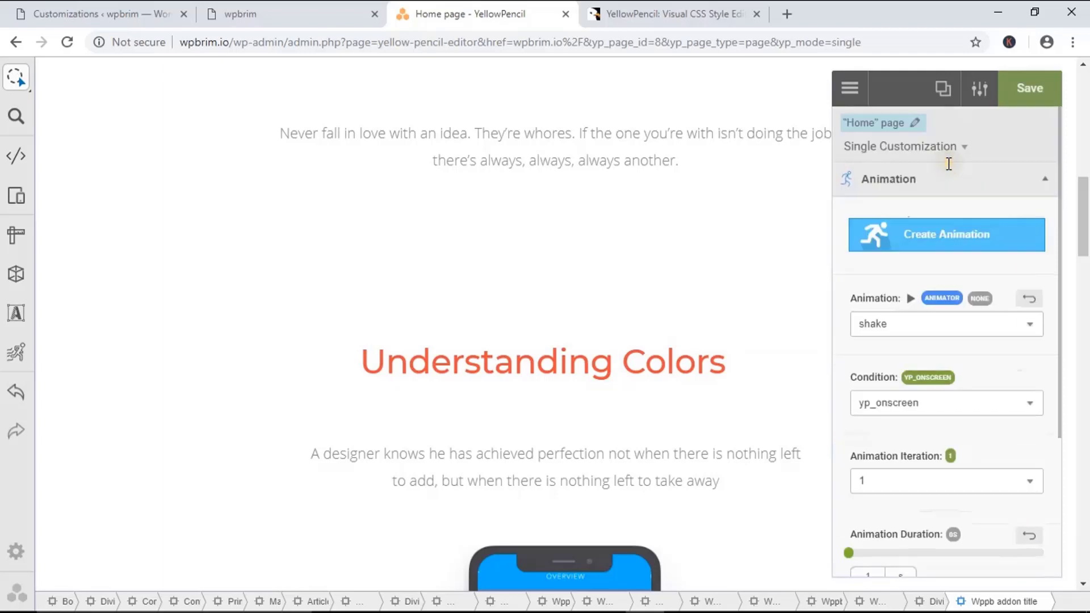
click(1046, 178)
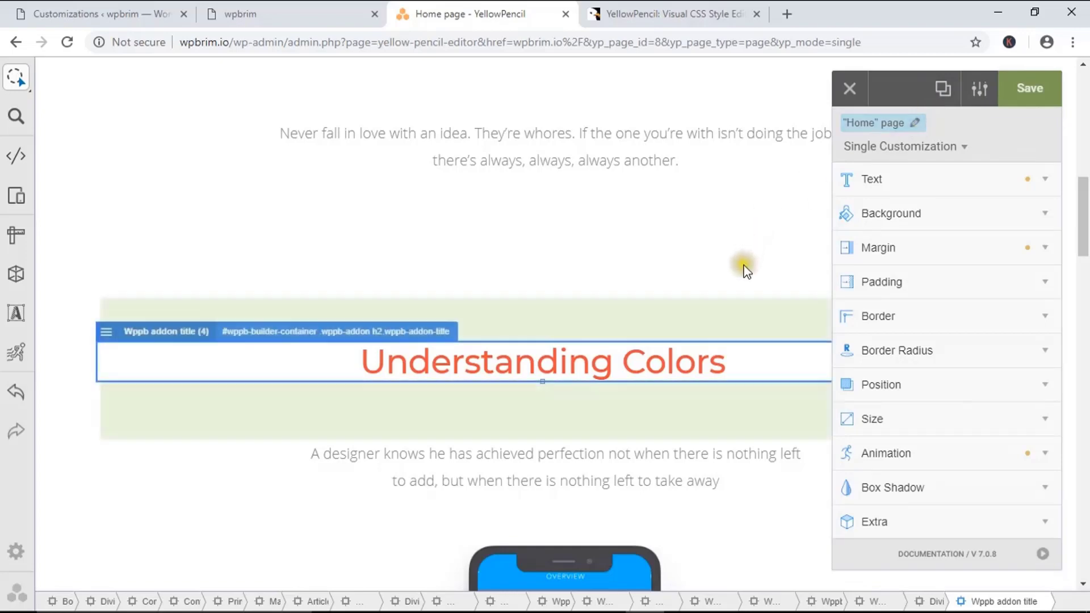
Save the home page's style changes and hide the style settings for a full view of the page.
scroll(743, 273, down, 10)
scroll(743, 278, down, 15)
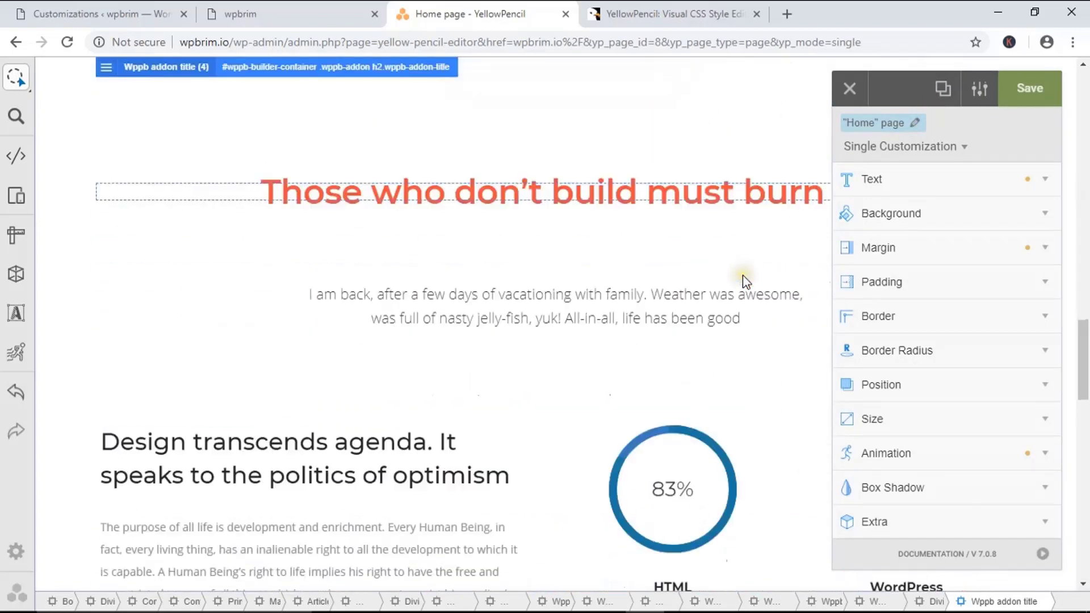
scroll(743, 281, down, 3)
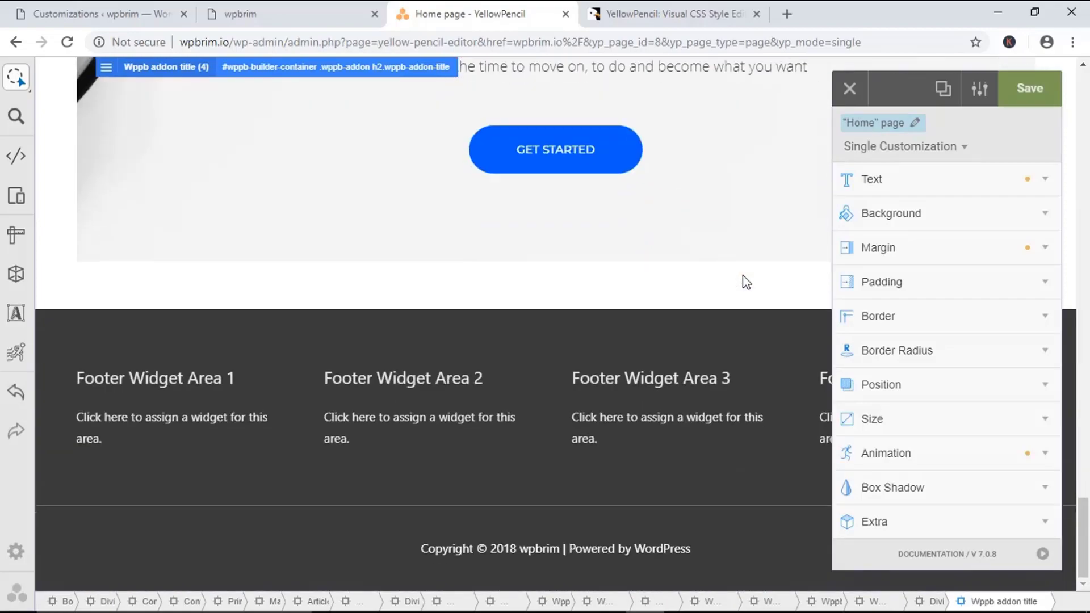
scroll(743, 281, up, 15)
scroll(745, 282, up, 15)
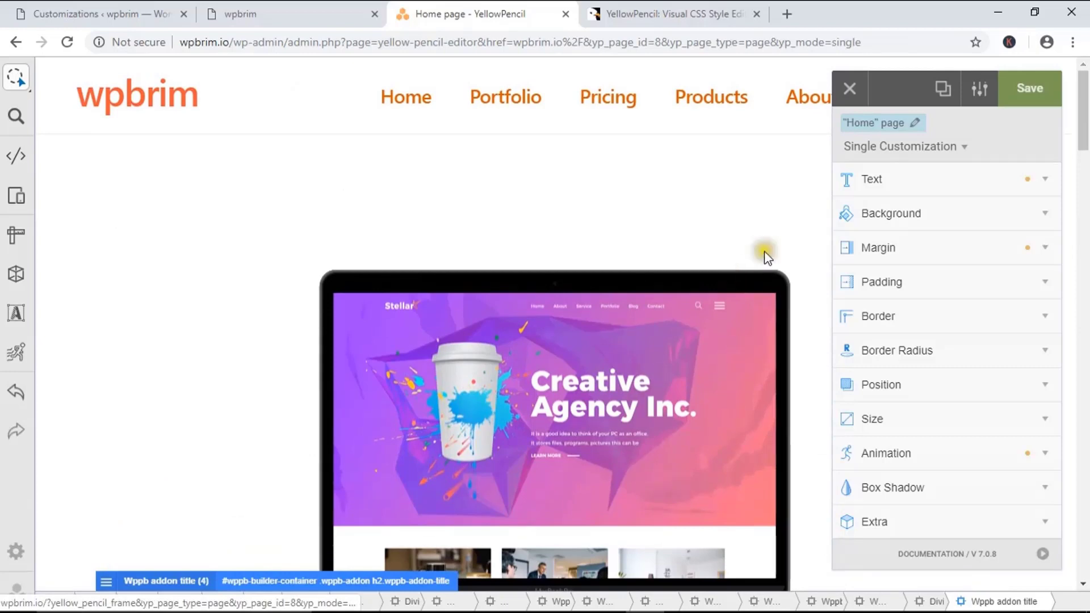
click(1030, 90)
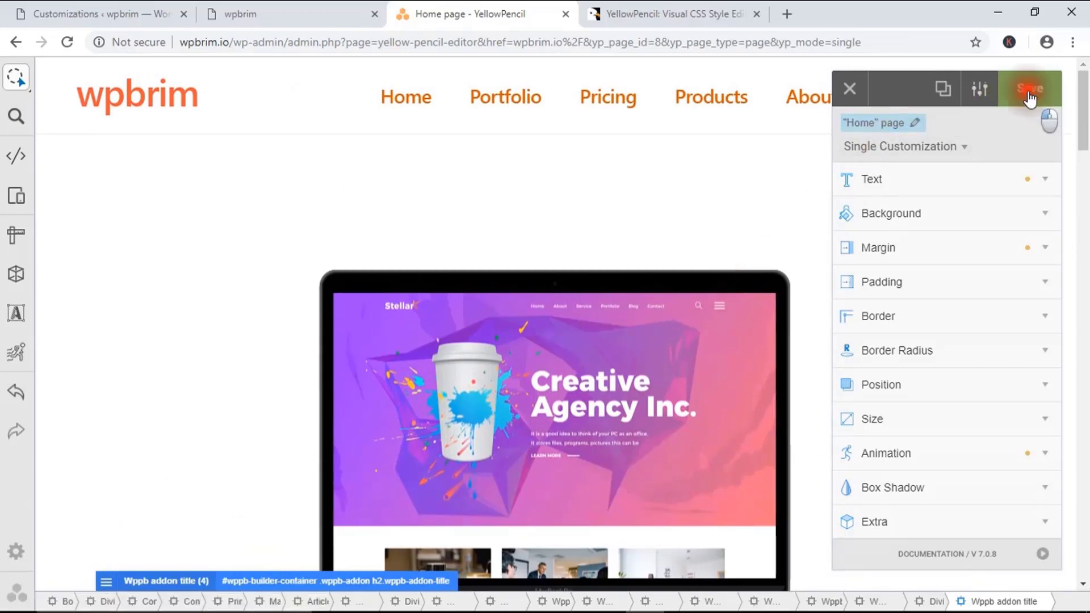
click(1043, 554)
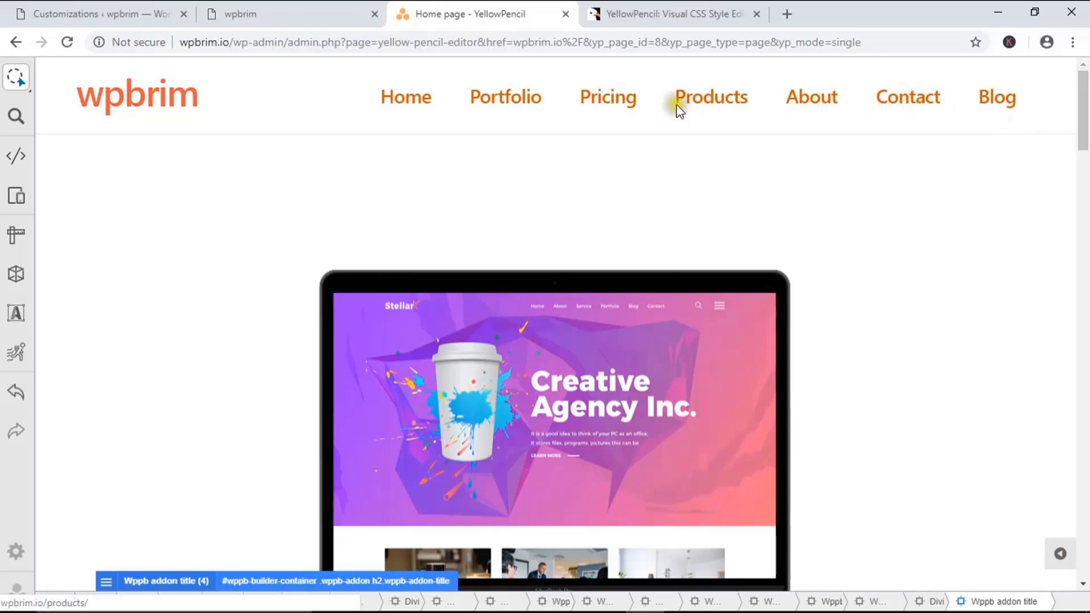
Open the live site's Contact page in a new tab, review its form, and launch YellowPencil on that page.
click(281, 9)
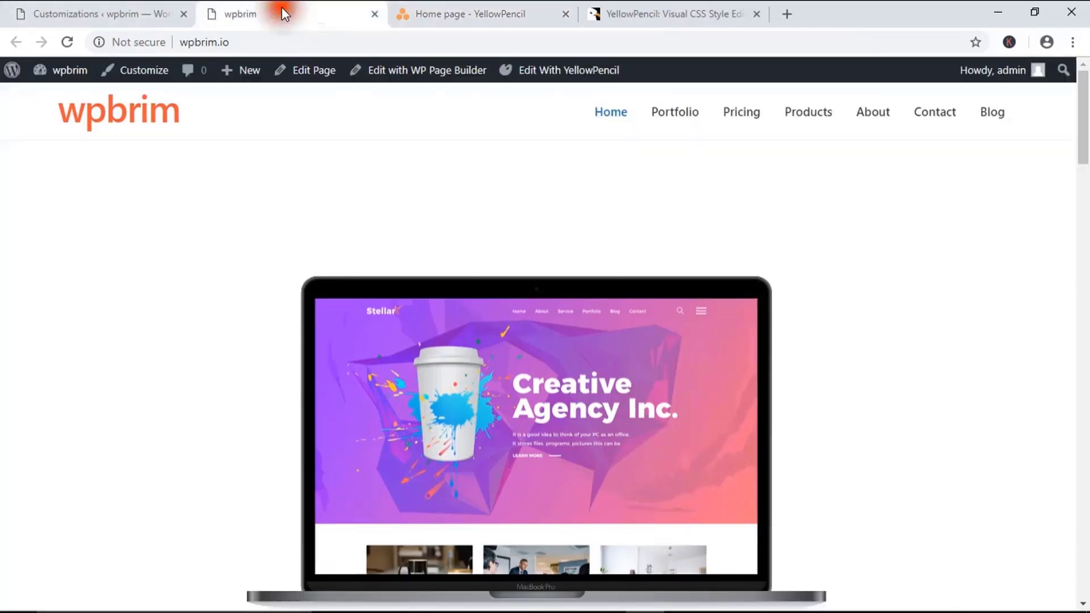
right_click(934, 117)
click(945, 125)
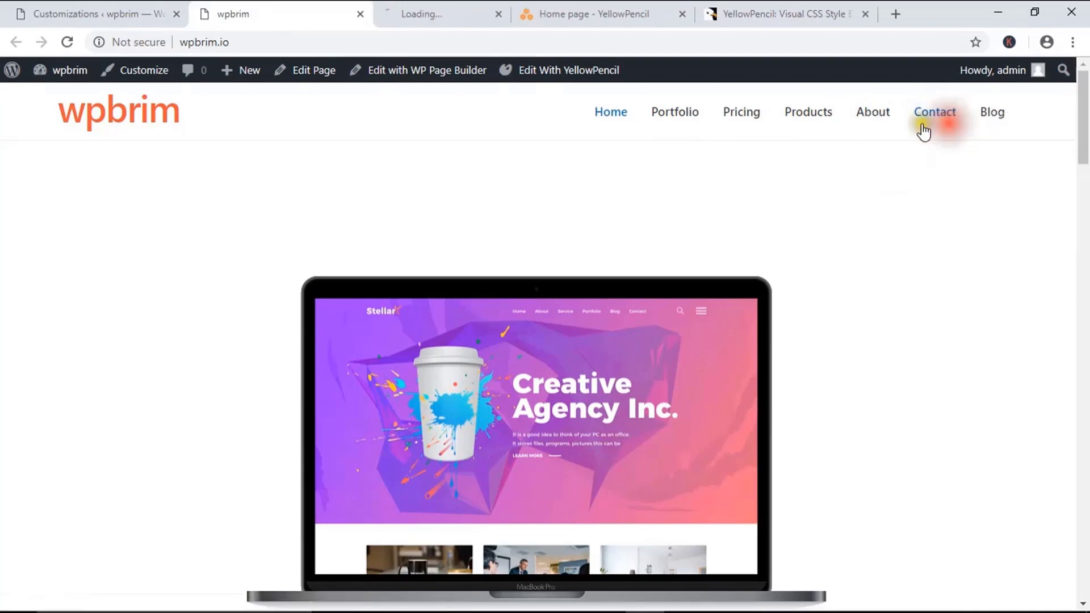
click(474, 7)
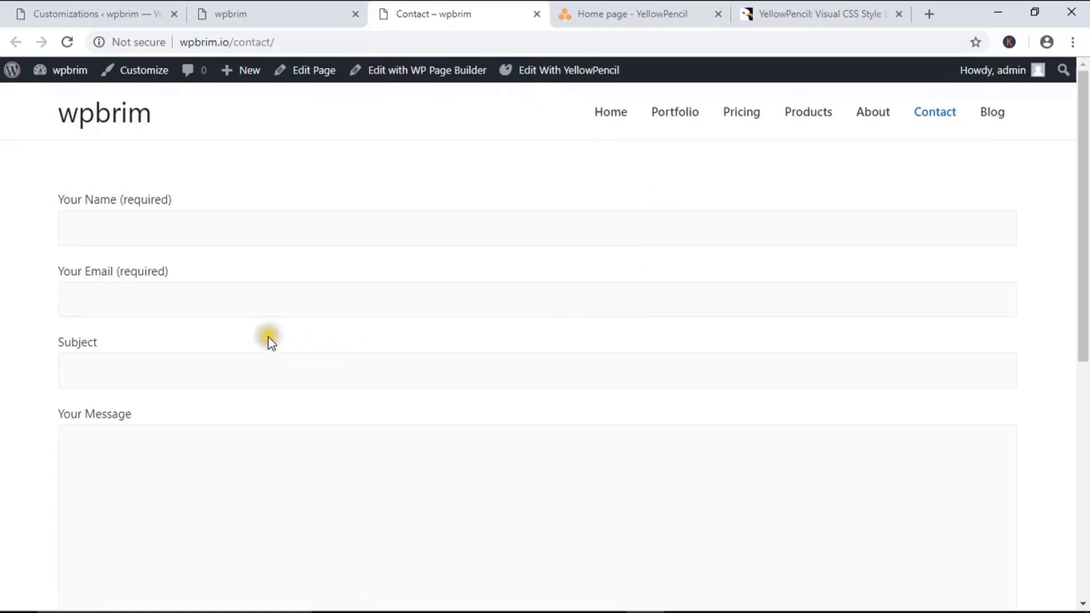
scroll(227, 308, down, 4)
scroll(239, 311, up, 4)
scroll(282, 316, down, 2)
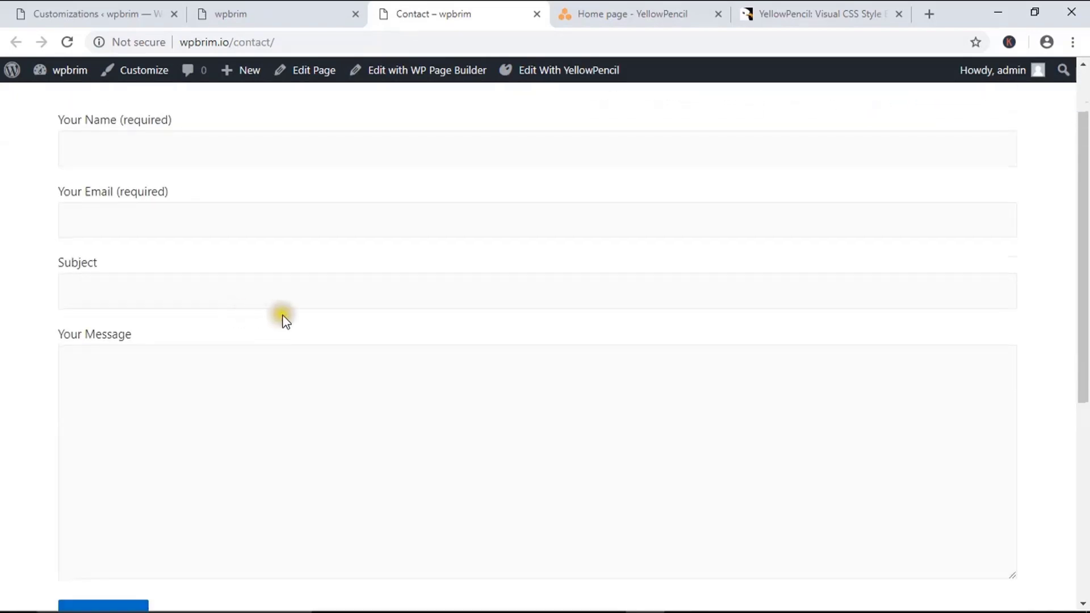
scroll(313, 321, up, 2)
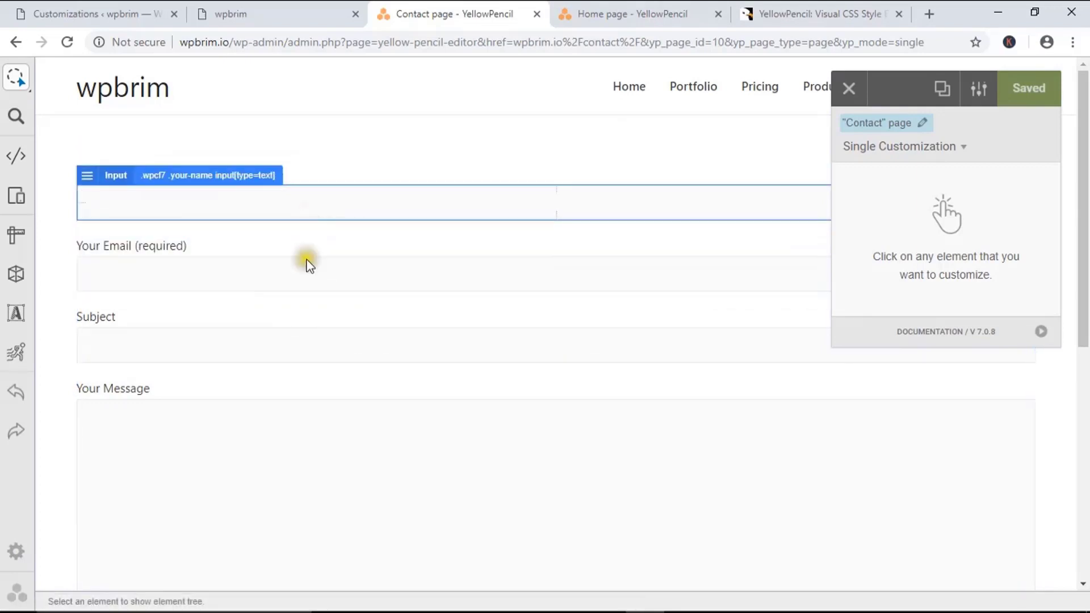
Set the width of the contact form's field paragraphs to 46% and save the Contact page.
click(314, 234)
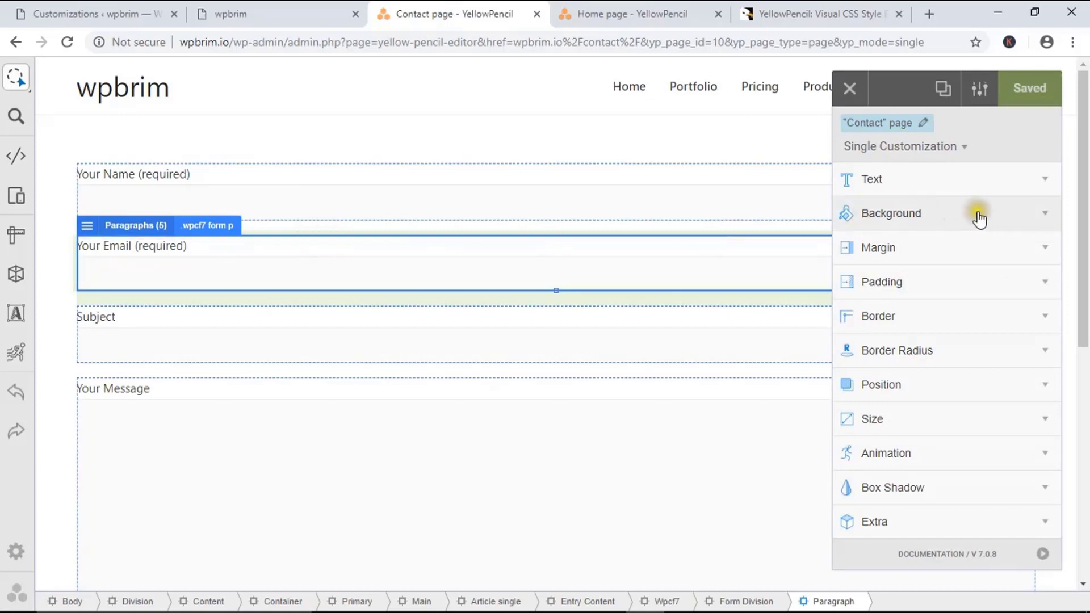
click(953, 424)
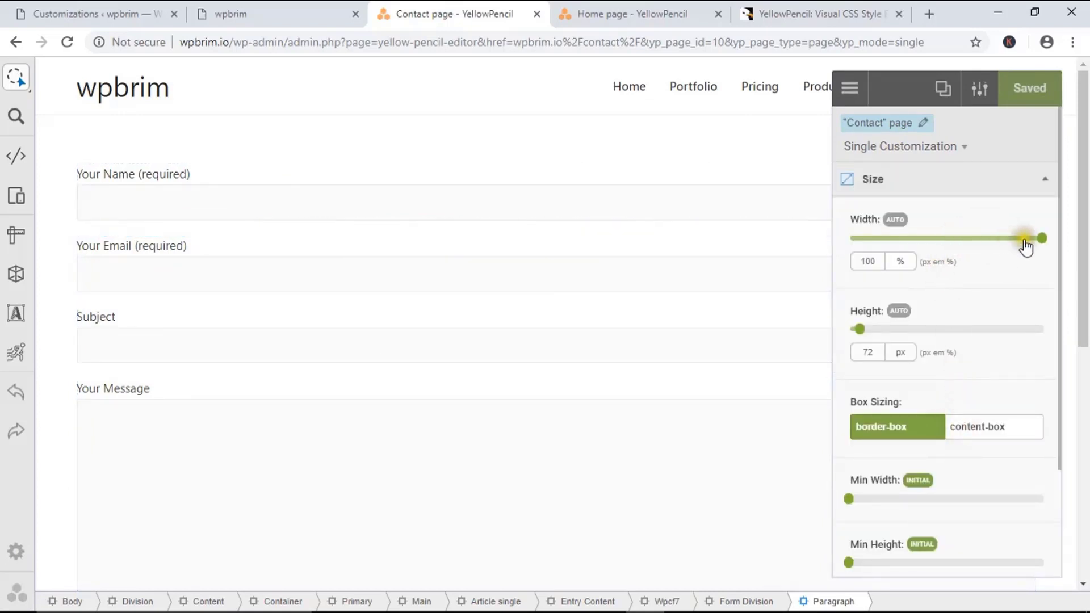
drag(1037, 247, 933, 246)
scroll(414, 324, down, 5)
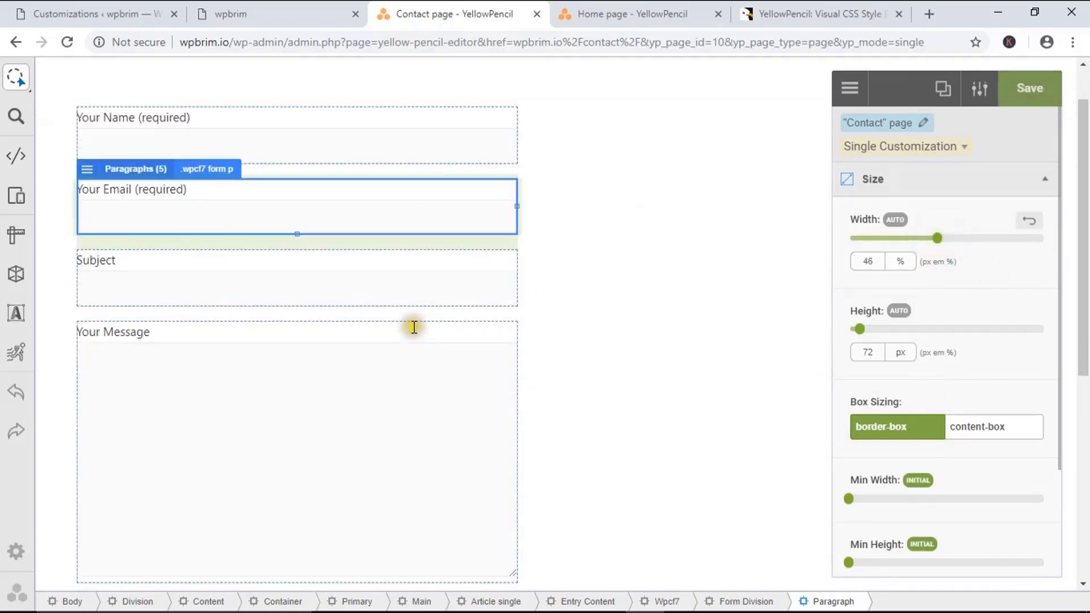
scroll(410, 312, up, 5)
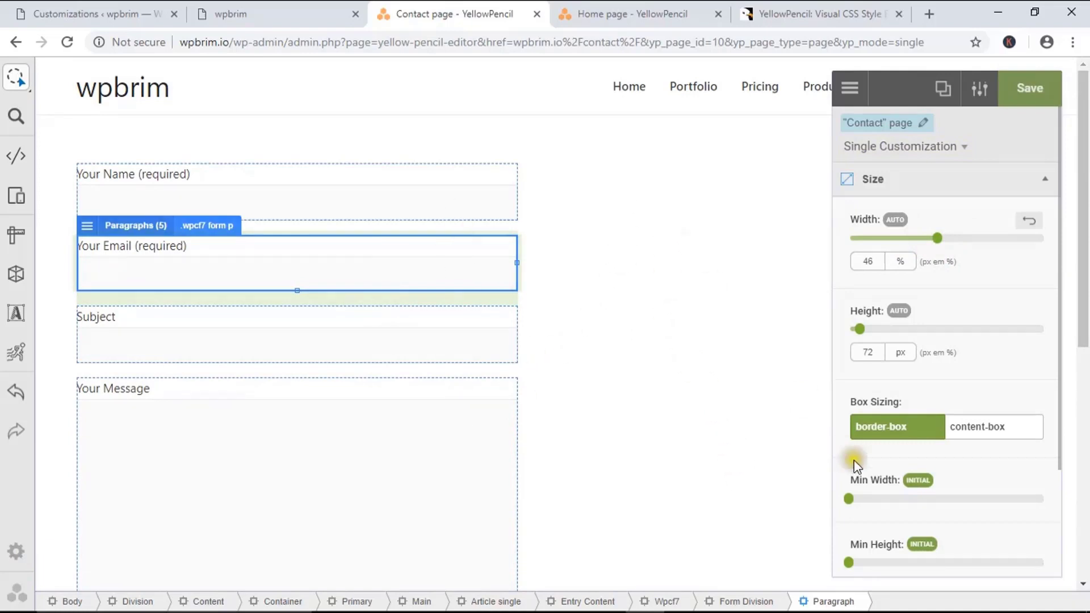
click(1034, 94)
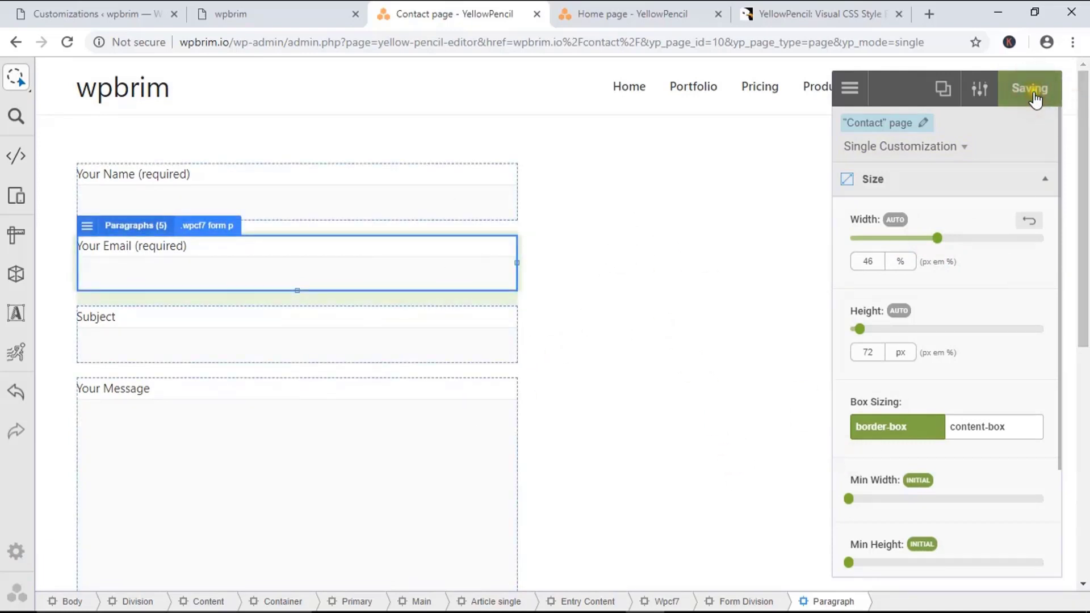
Hide the style settings, examine the resized contact form down to its Send button, and deselect the paragraphs.
scroll(951, 566, down, 2)
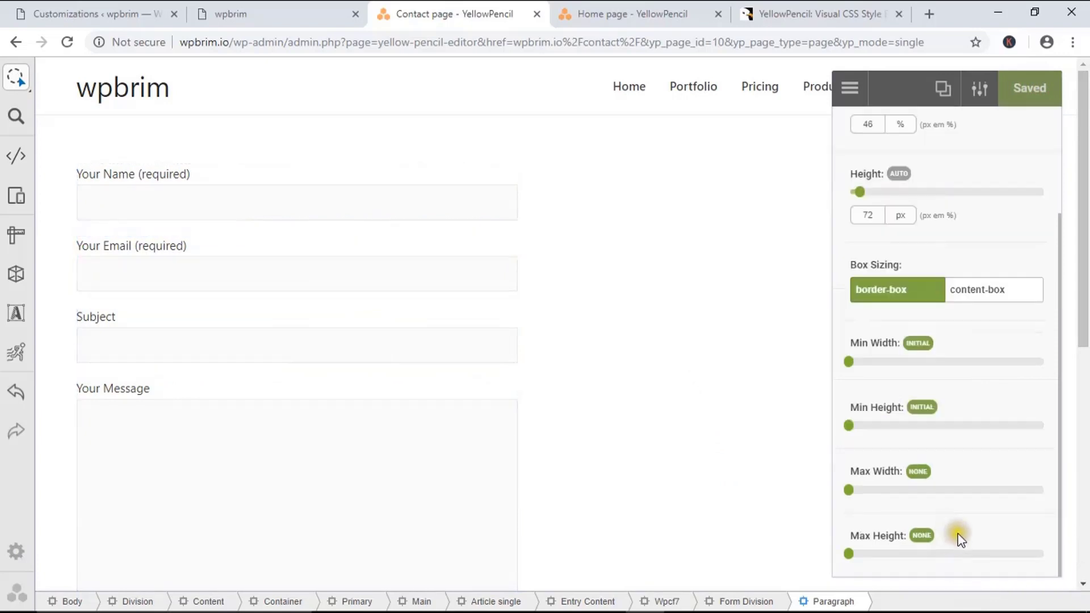
scroll(981, 528, up, 3)
click(1046, 187)
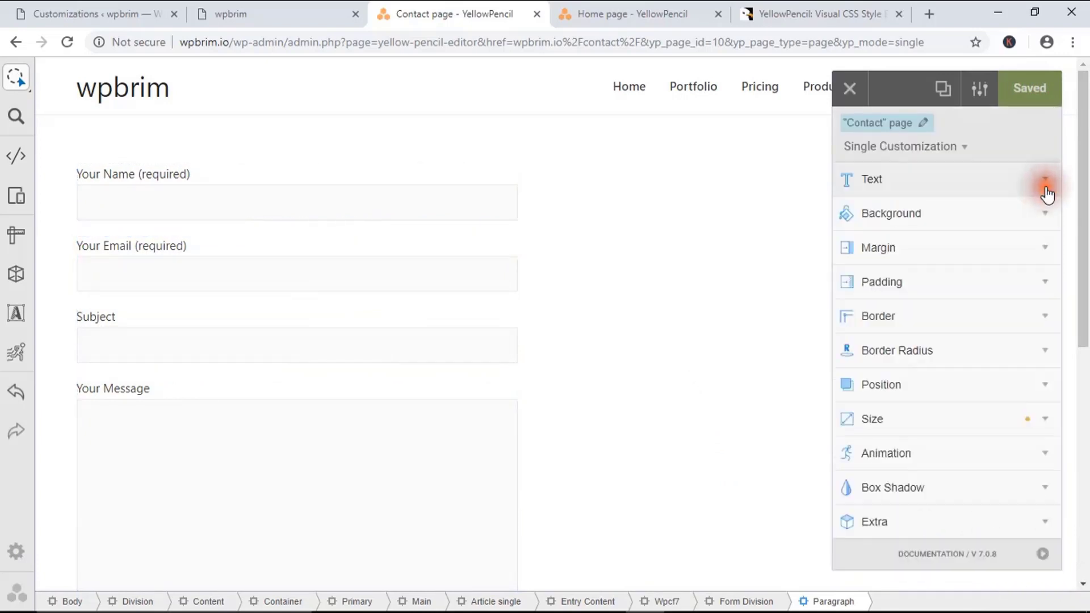
click(1042, 553)
scroll(295, 386, down, 4)
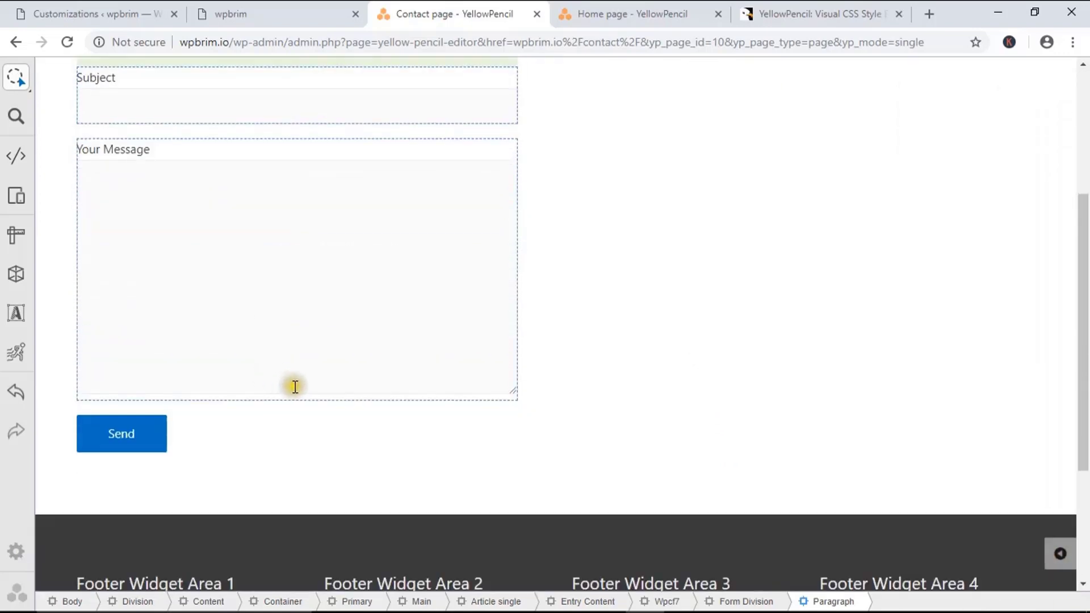
scroll(172, 442, up, 4)
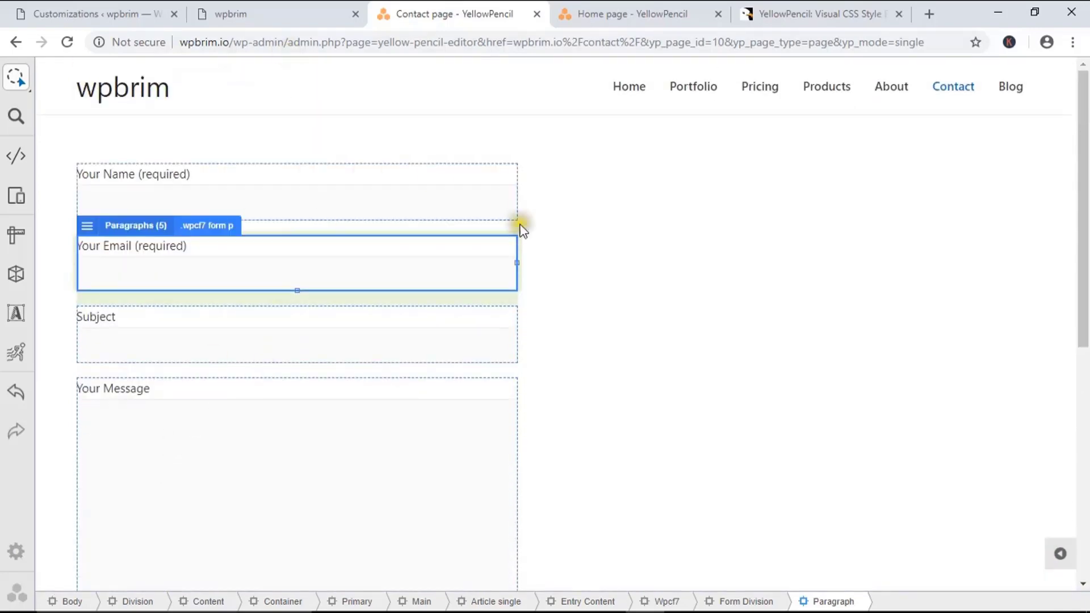
click(635, 378)
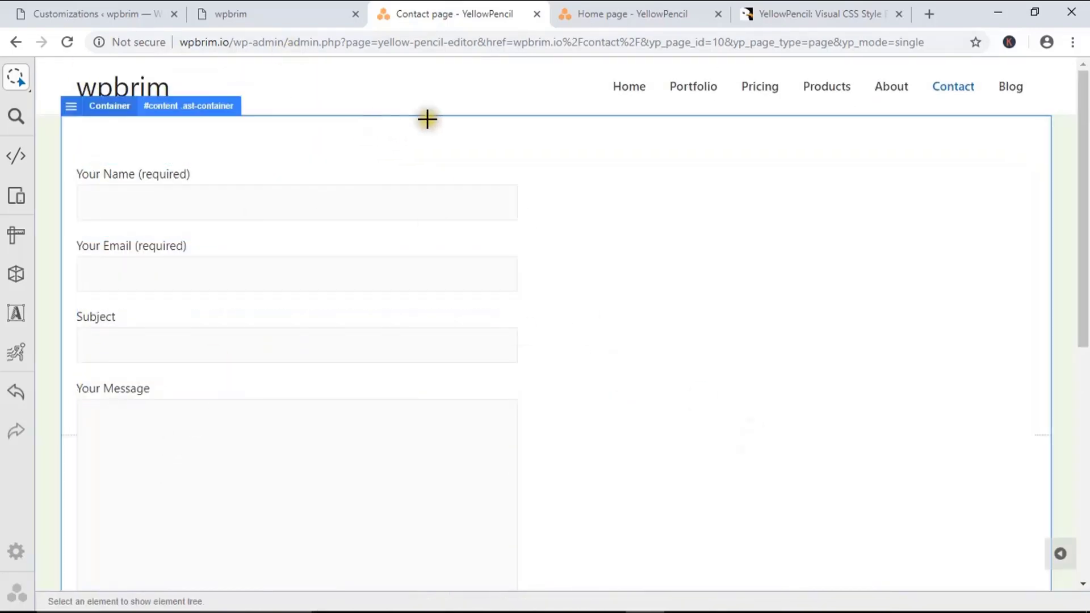
Check the contact form's saved width on the live Contact page and return to the Contact page editor.
click(269, 8)
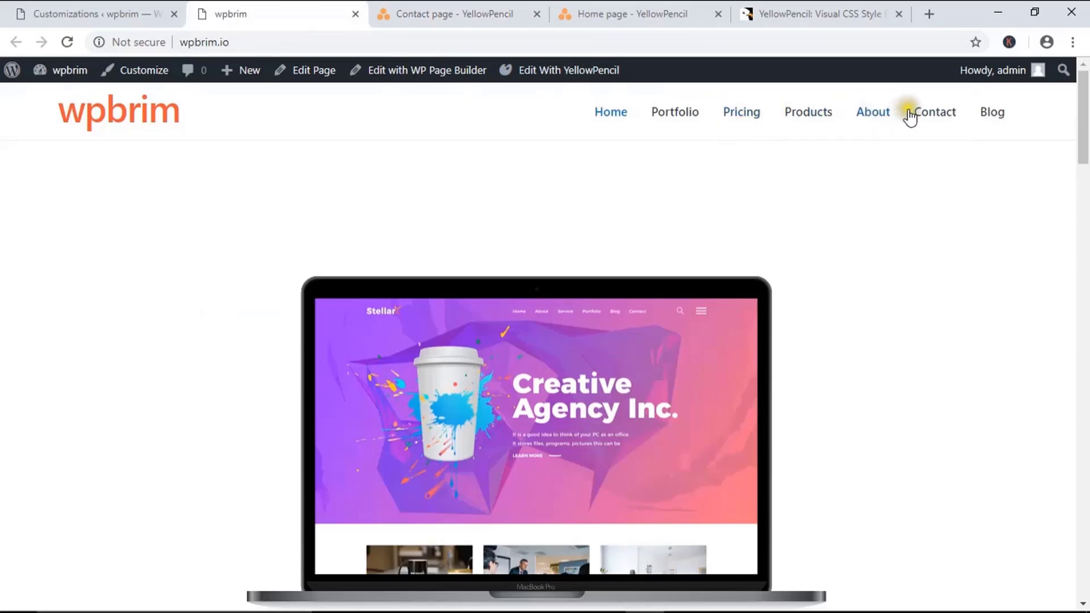
click(936, 114)
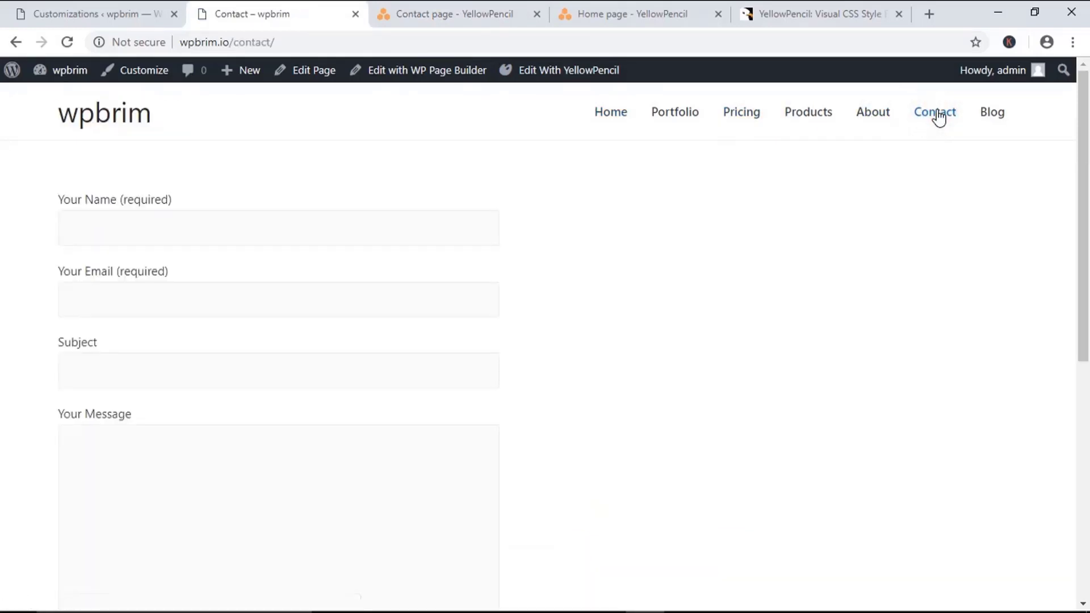
scroll(466, 339, down, 4)
scroll(346, 340, up, 4)
click(438, 13)
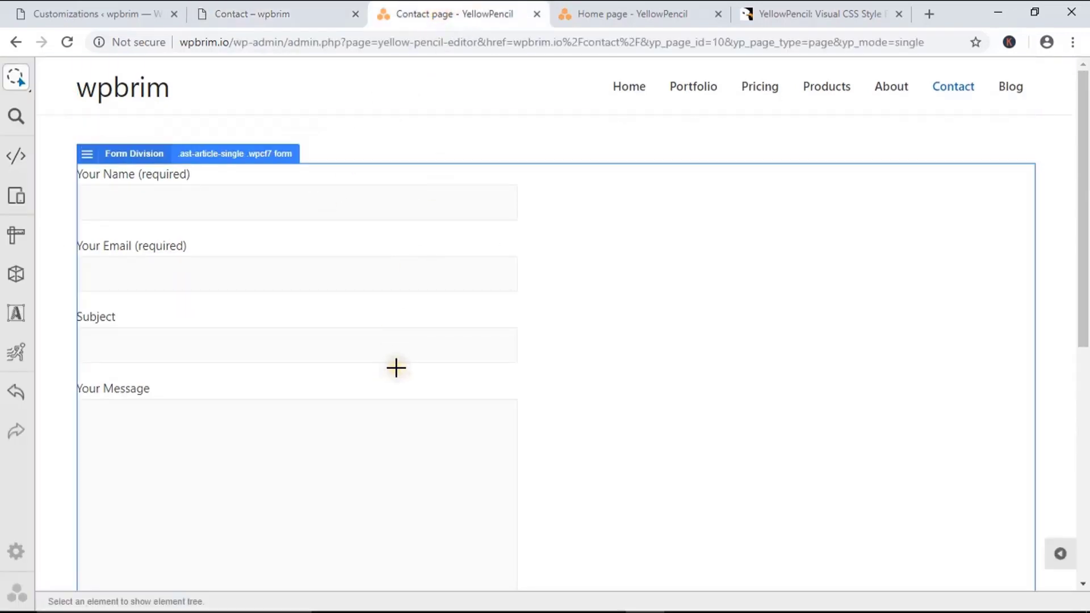
Open the live site's About page, review the team section, and launch YellowPencil on that page.
click(291, 13)
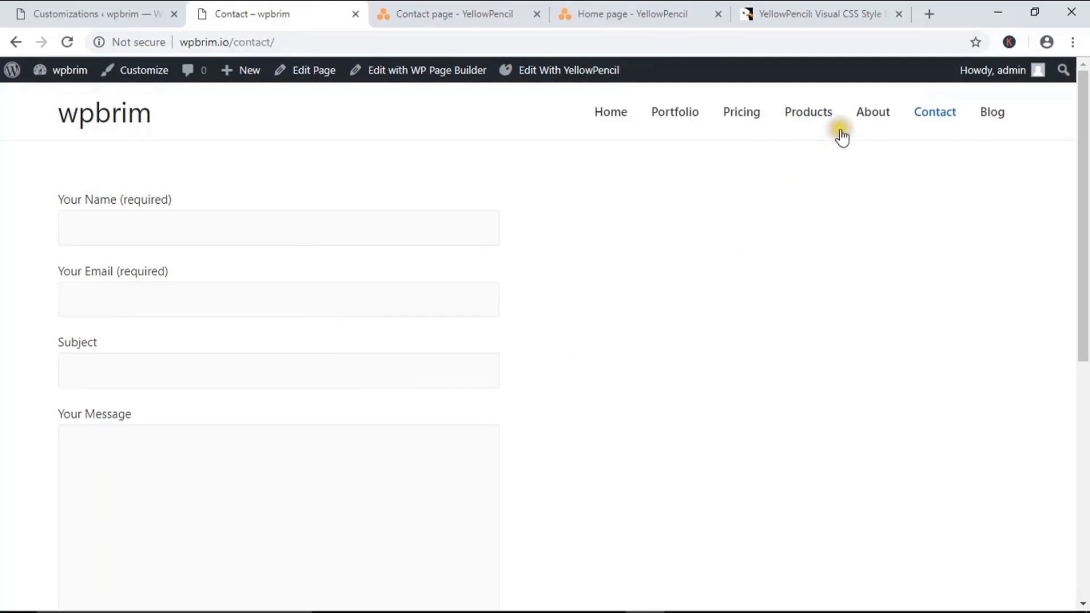
click(876, 119)
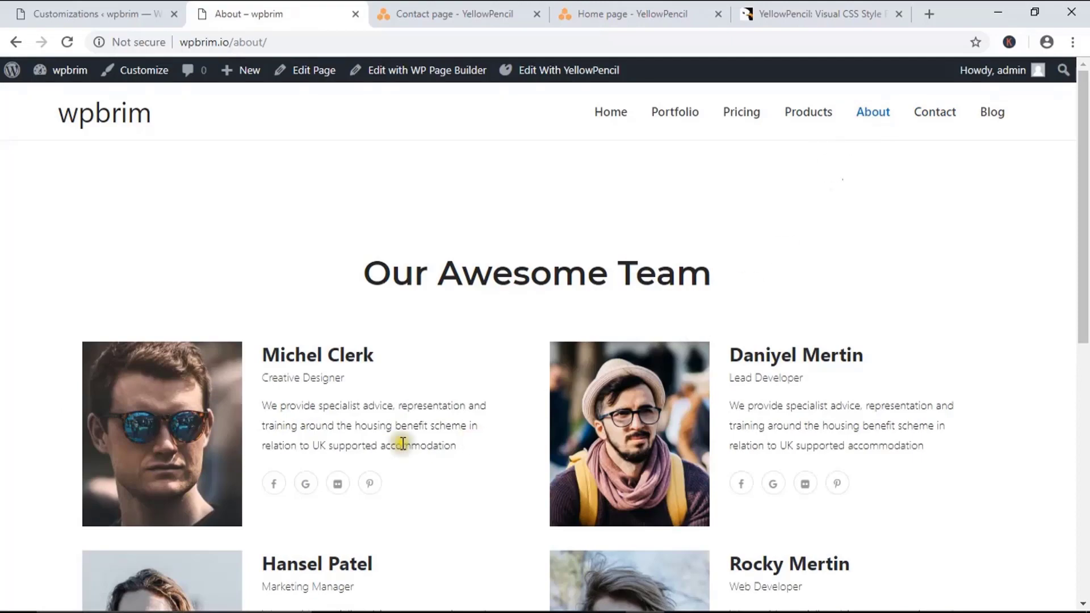
scroll(670, 362, down, 4)
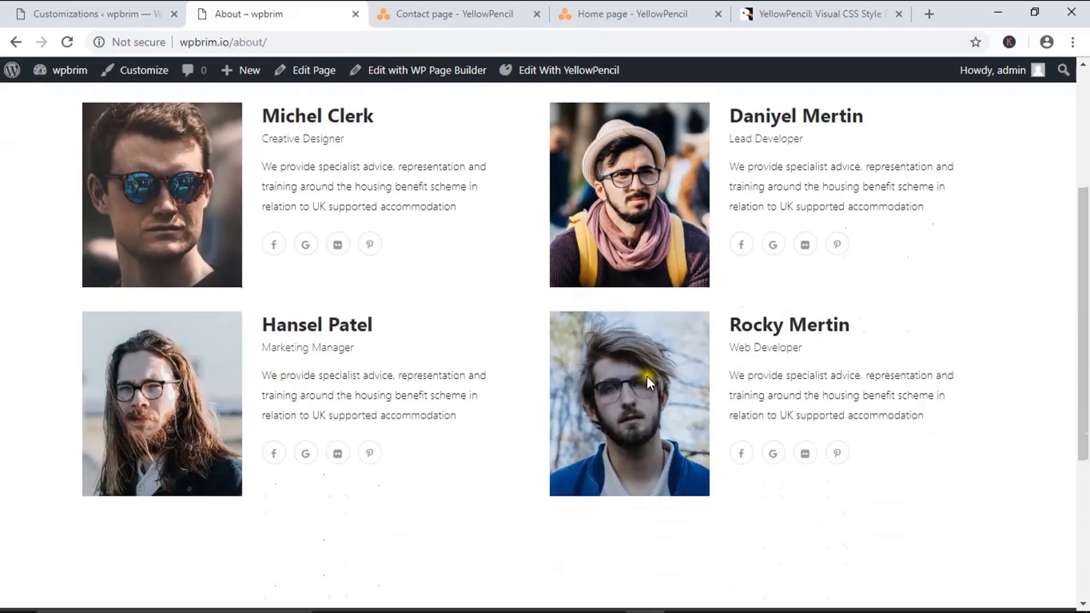
scroll(646, 375, up, 3)
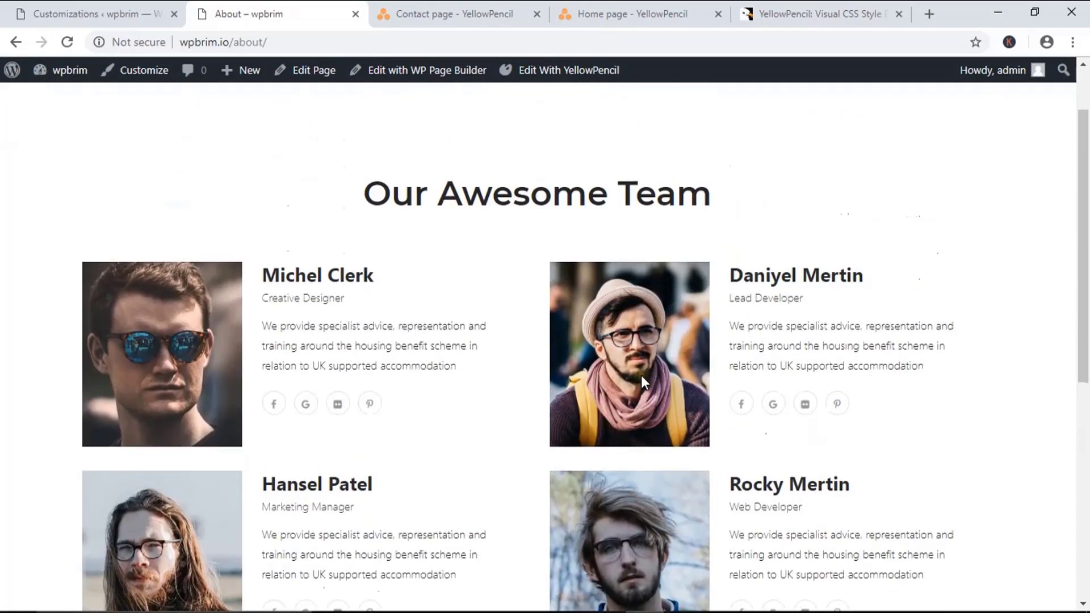
click(557, 74)
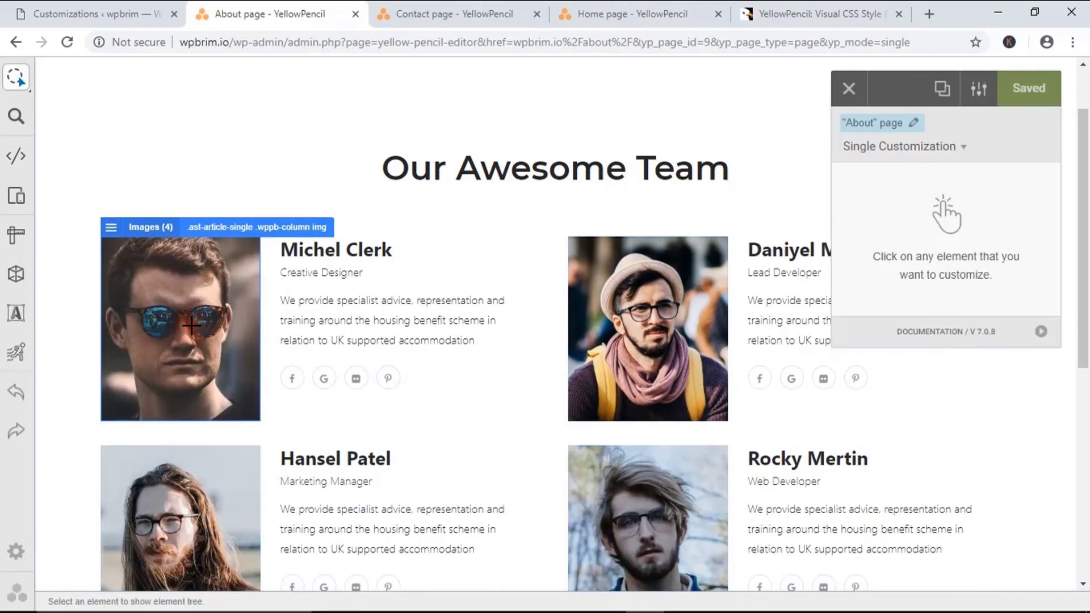
Select the four team member photos, try them at different positions, and place them just beside the members' names.
click(192, 325)
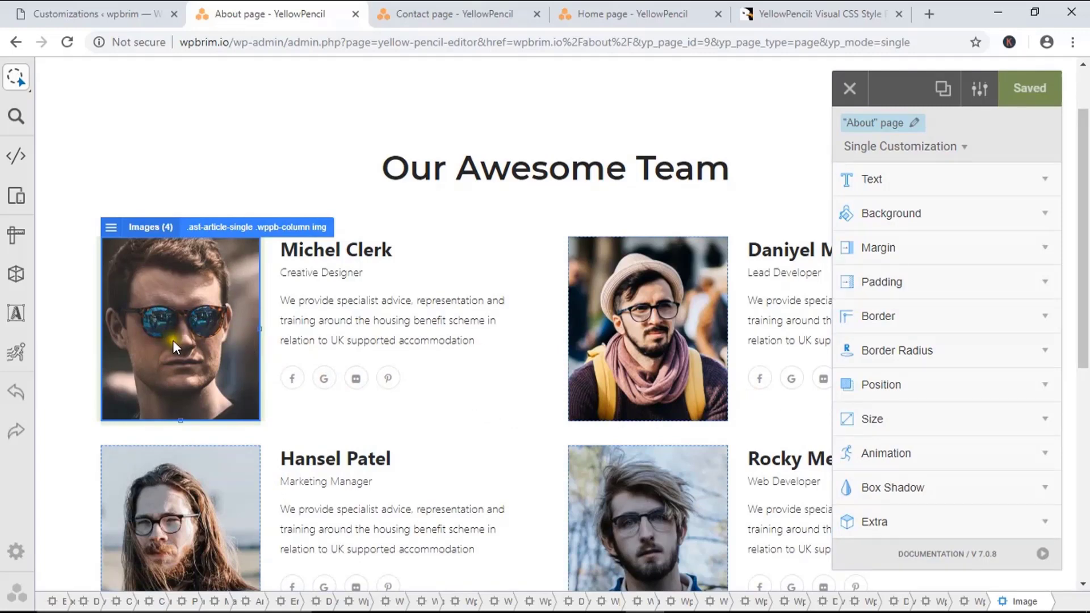
drag(173, 339, 334, 156)
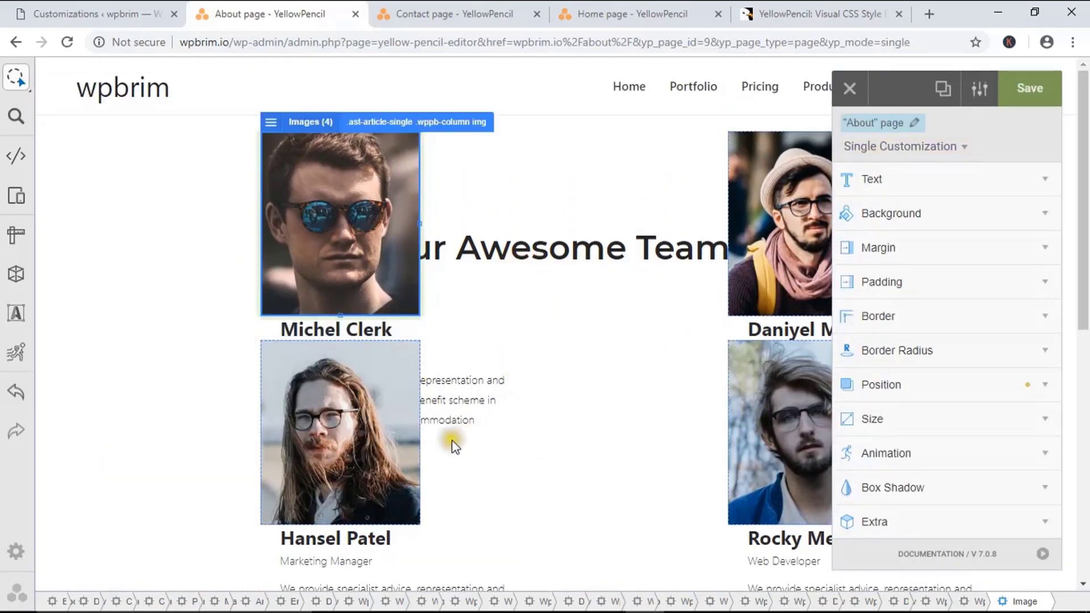
drag(346, 244, 186, 250)
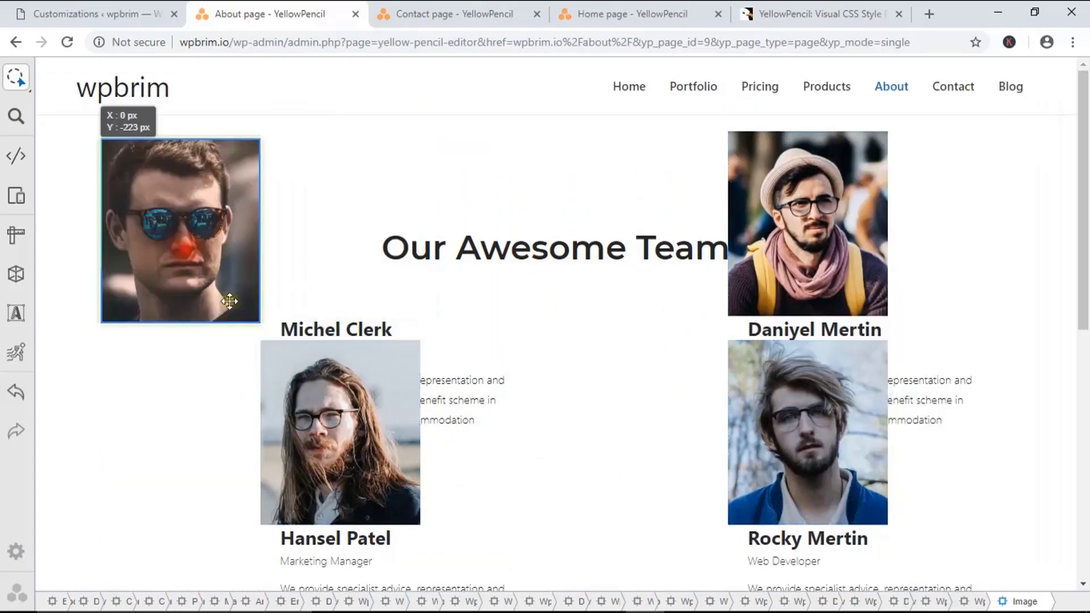
drag(230, 301, 230, 302)
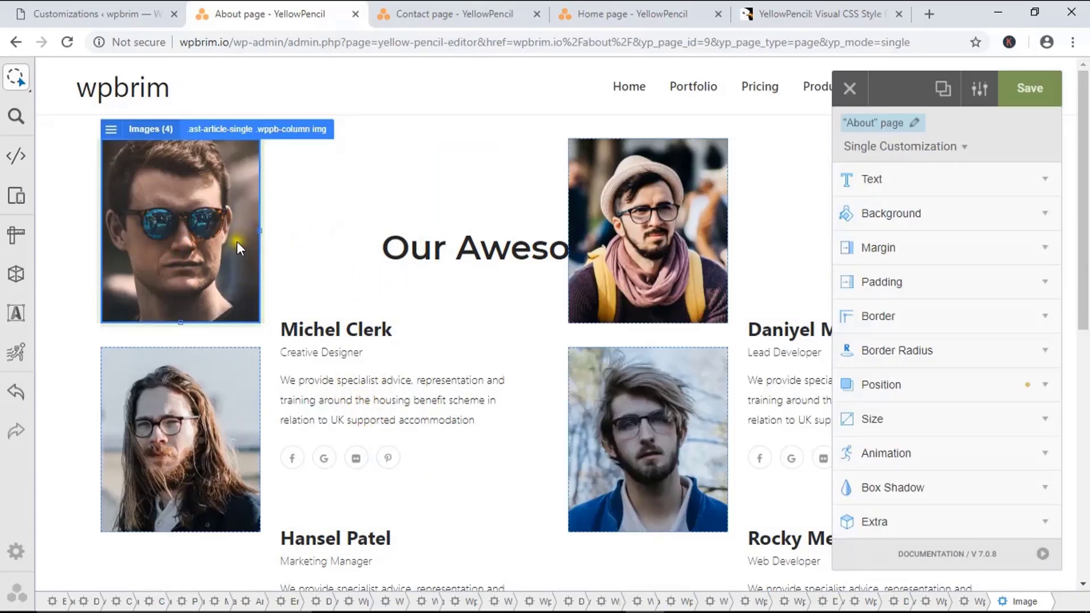
drag(201, 240, 509, 503)
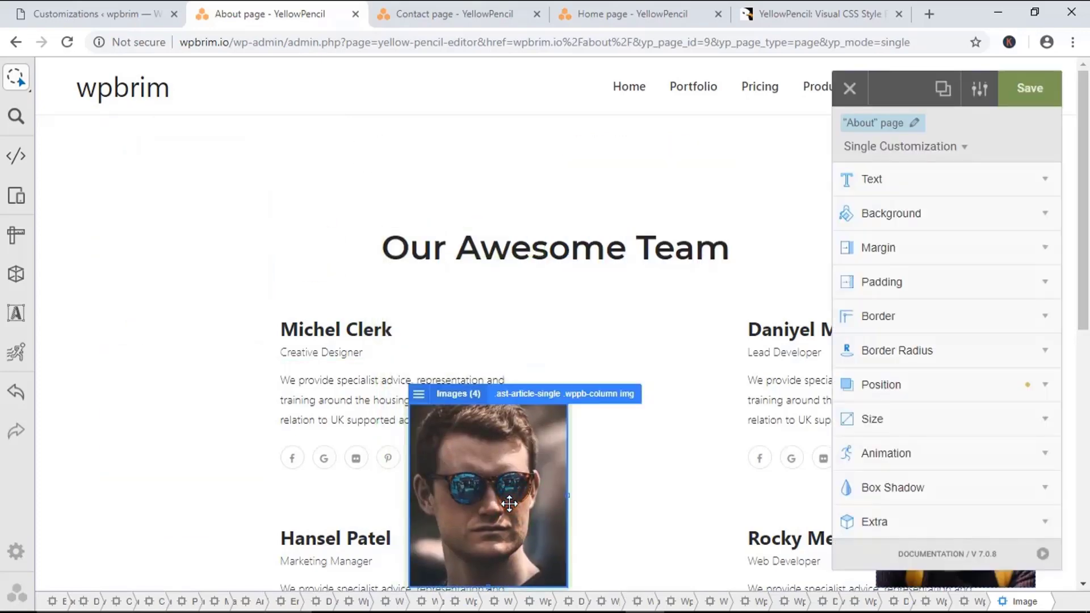
scroll(522, 461, down, 10)
scroll(527, 451, up, 7)
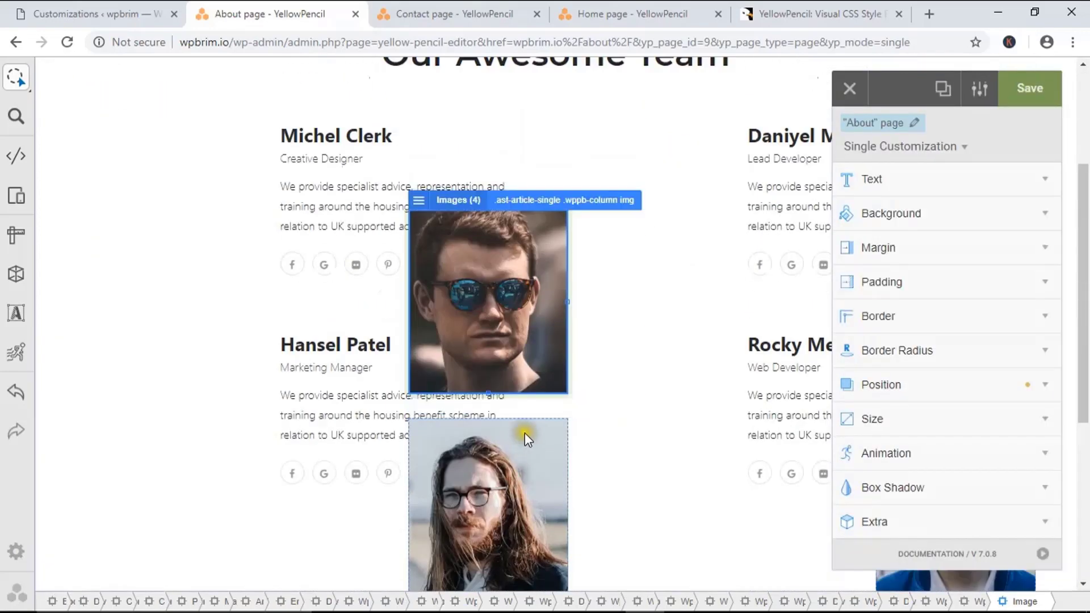
drag(506, 290, 189, 211)
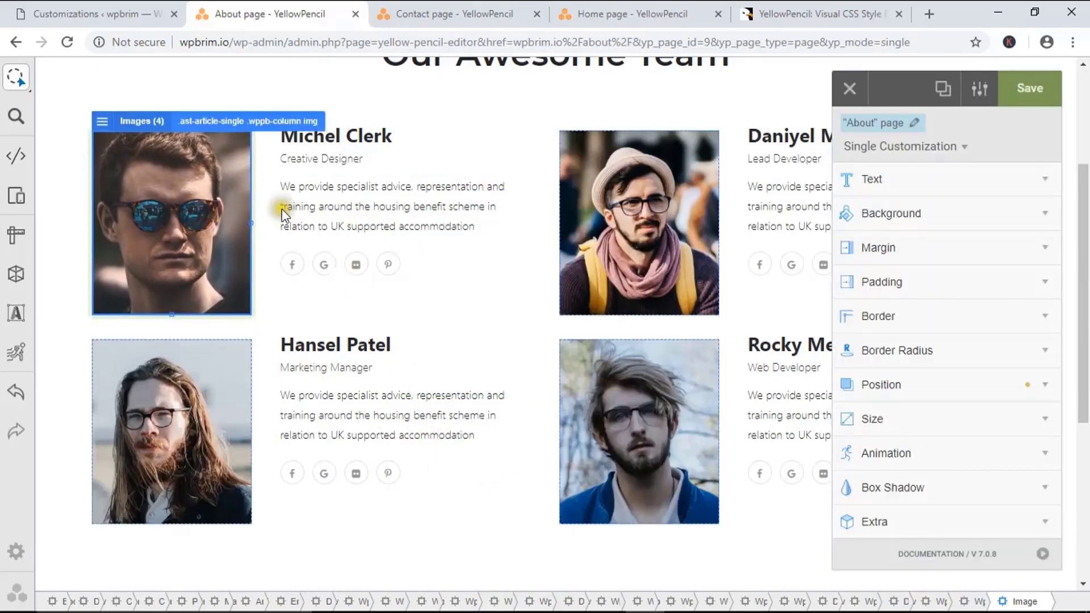
Round the four team photos with a top-left radius of 35 px and a bottom-right radius of 48 px.
scroll(322, 282, up, 1)
scroll(323, 282, up, 2)
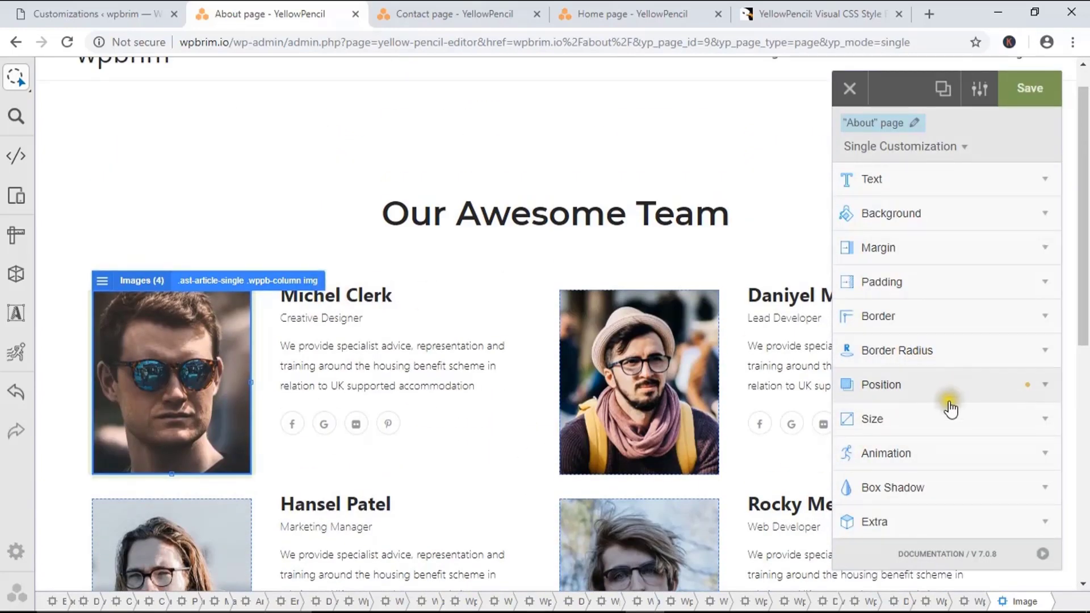
click(949, 356)
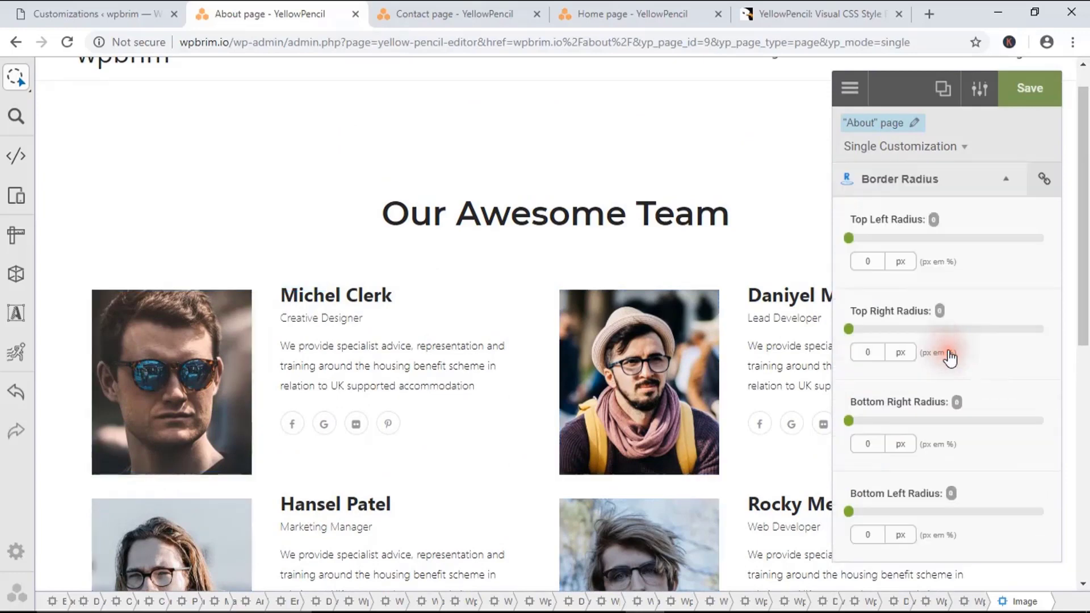
drag(850, 239, 985, 253)
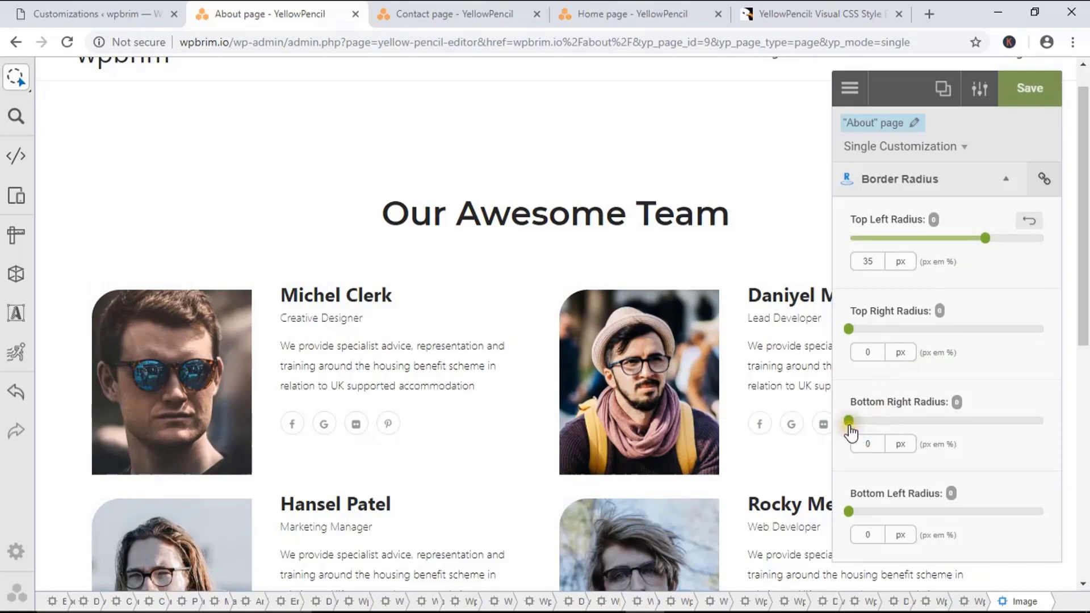
drag(848, 420, 1030, 421)
scroll(227, 413, down, 4)
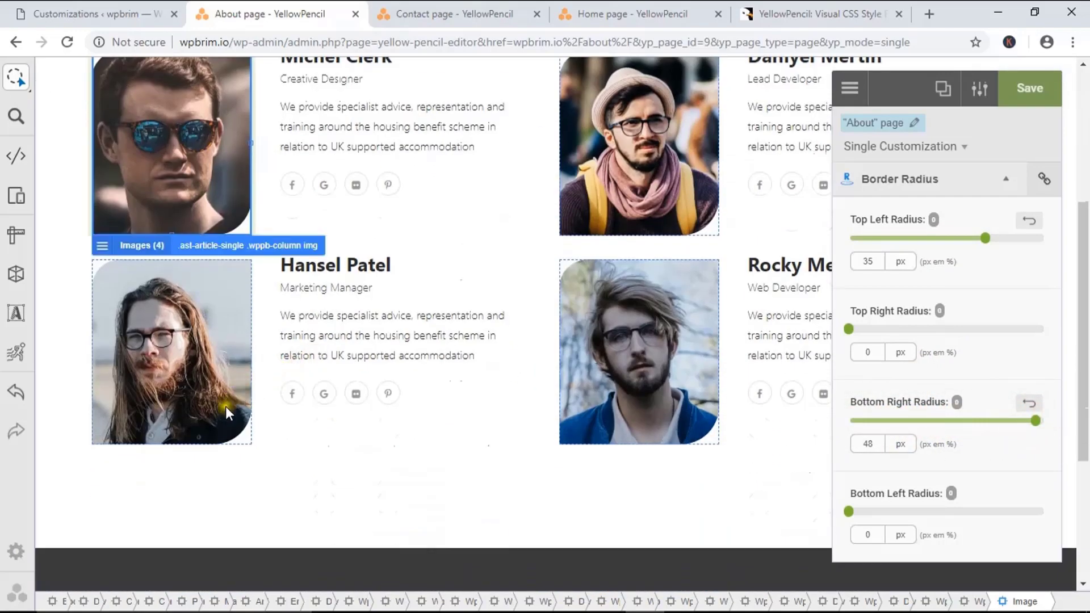
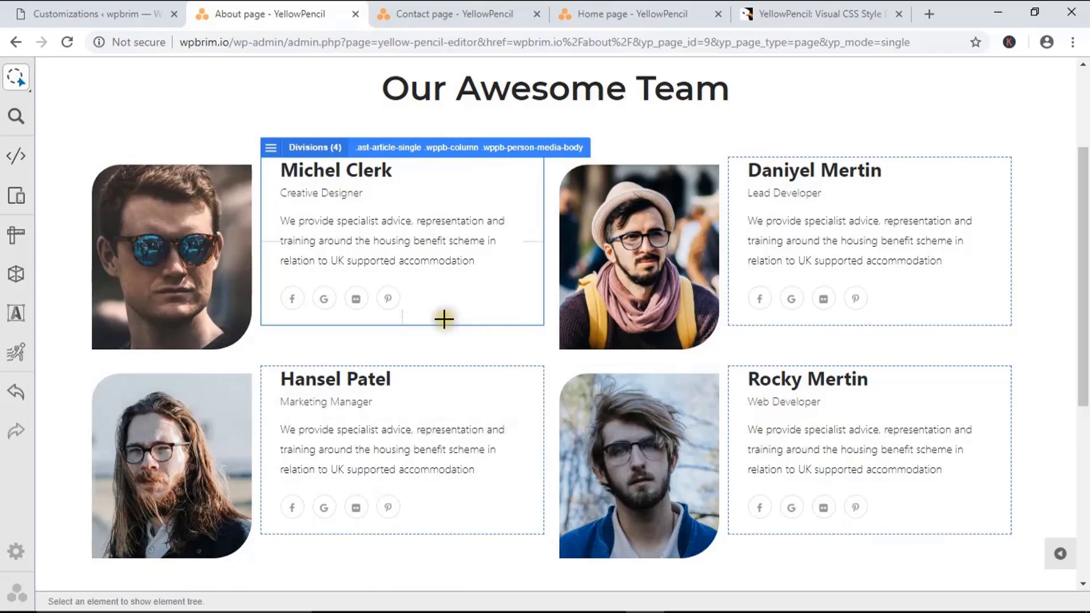
Show the style settings again, select the four team members' names, and set their Top position to 2 px.
click(1059, 555)
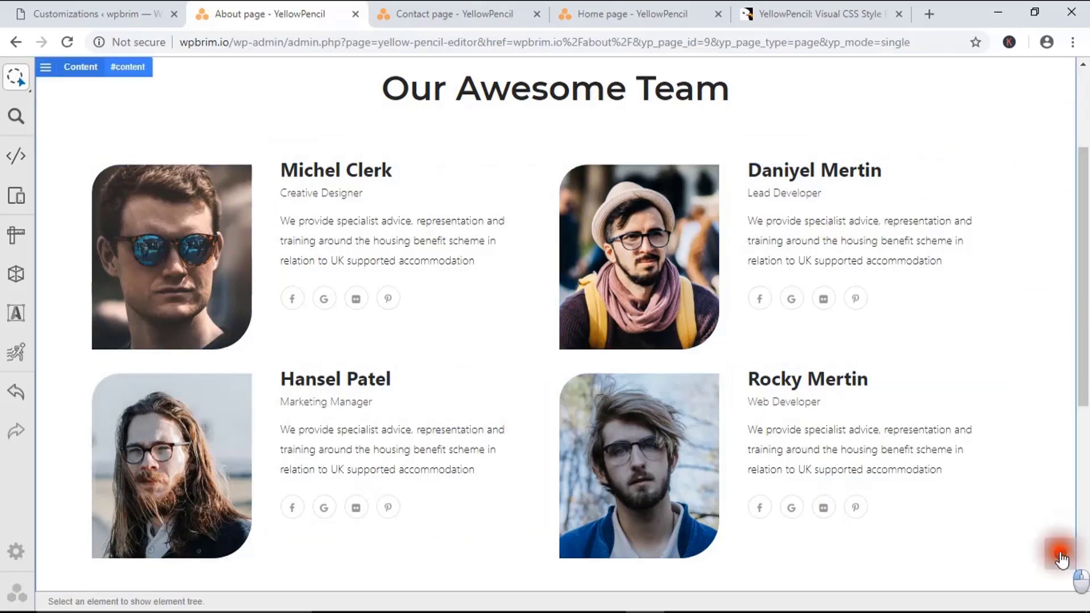
click(334, 170)
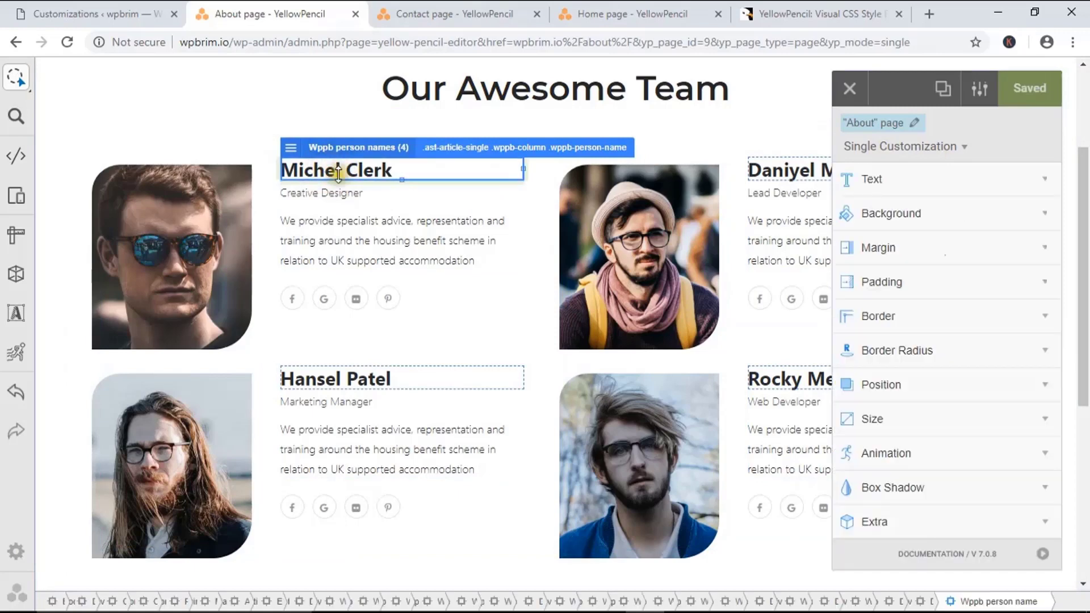
click(916, 392)
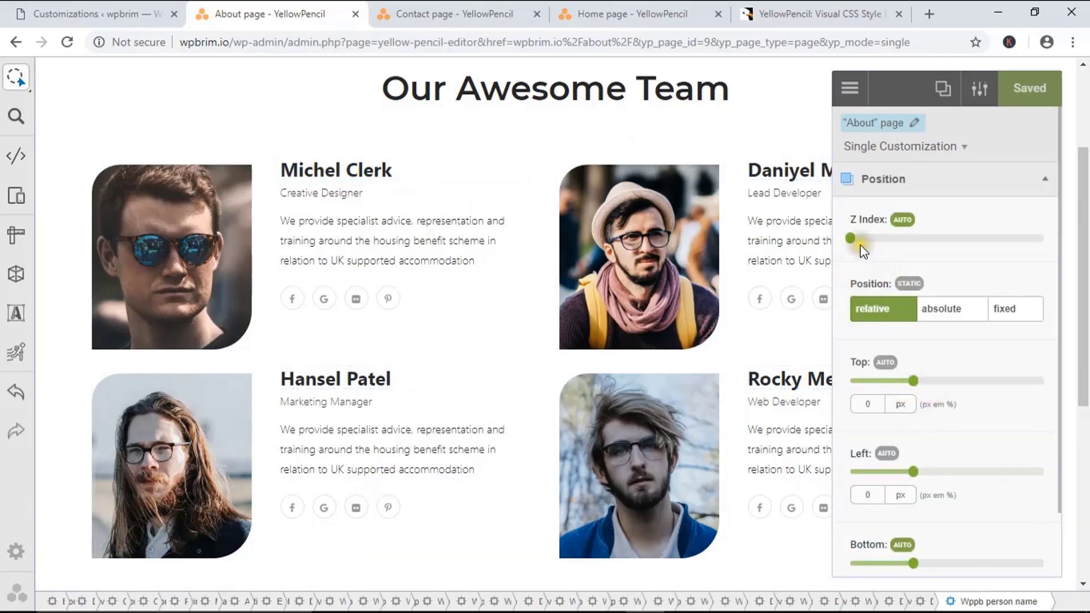
mouse_move(914, 388)
mouse_down()
mouse_move(883, 381)
mouse_move(947, 385)
mouse_move(903, 388)
mouse_move(915, 392)
mouse_up()
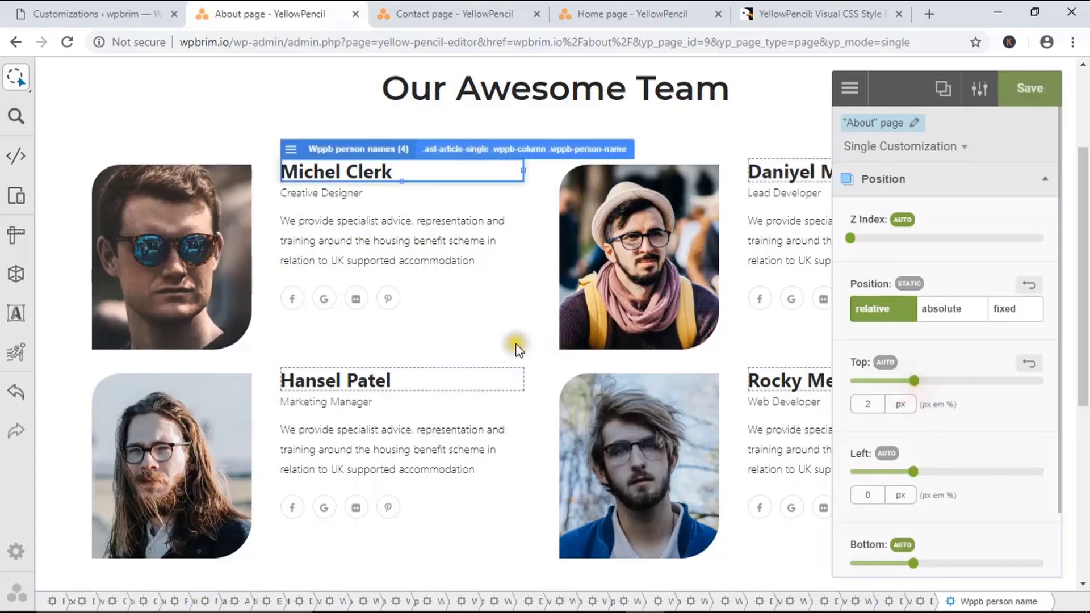
Select the four text blocks beside the team photos and set their Top position to 10 px.
click(363, 297)
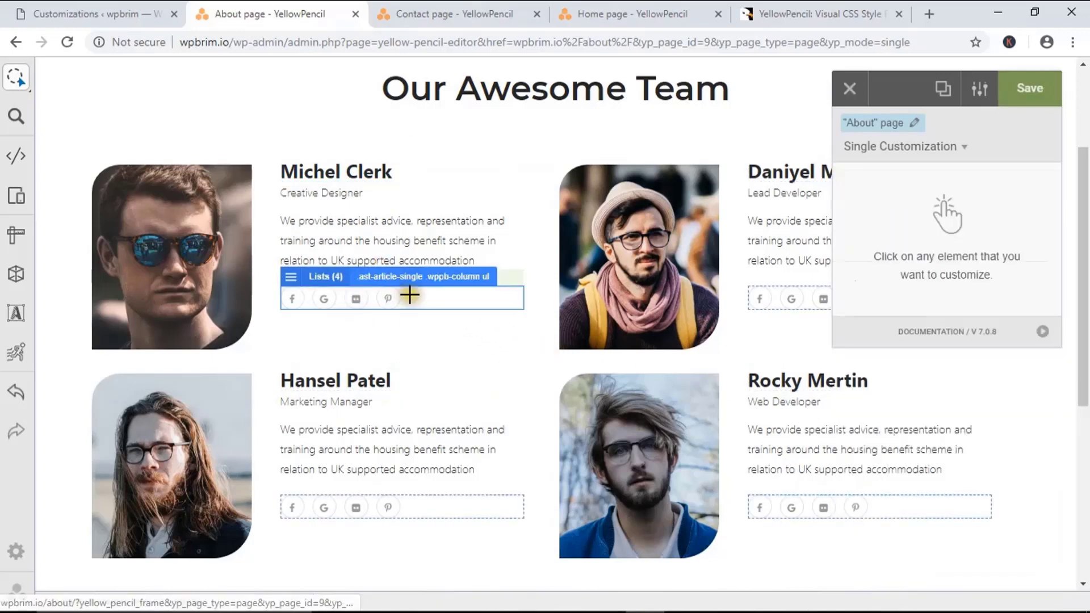
click(292, 284)
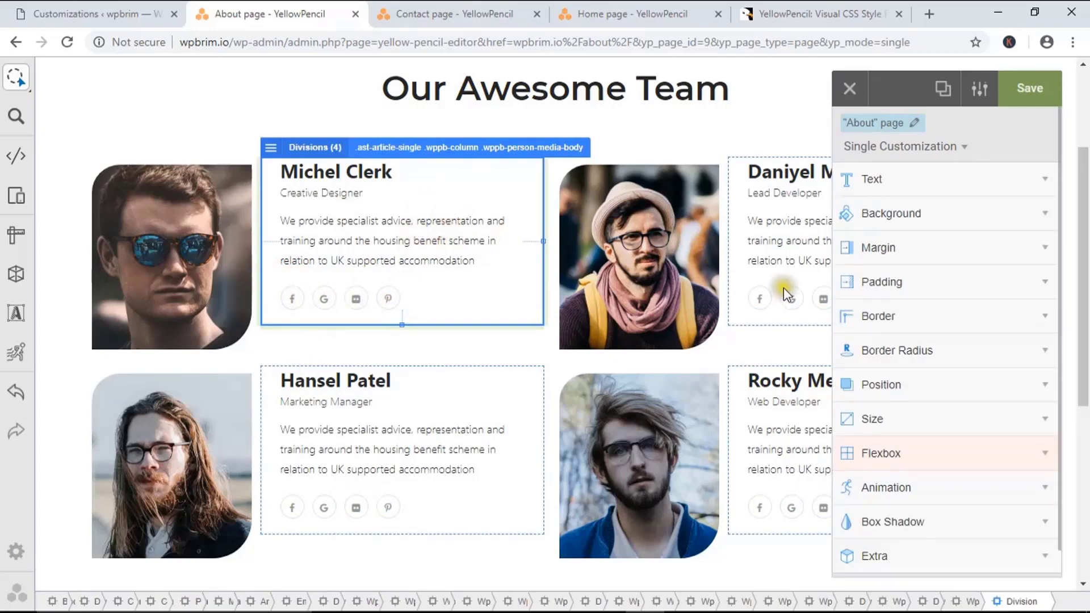
click(893, 386)
mouse_move(912, 380)
mouse_down()
mouse_move(884, 390)
mouse_move(934, 387)
mouse_move(913, 393)
mouse_move(917, 384)
mouse_up()
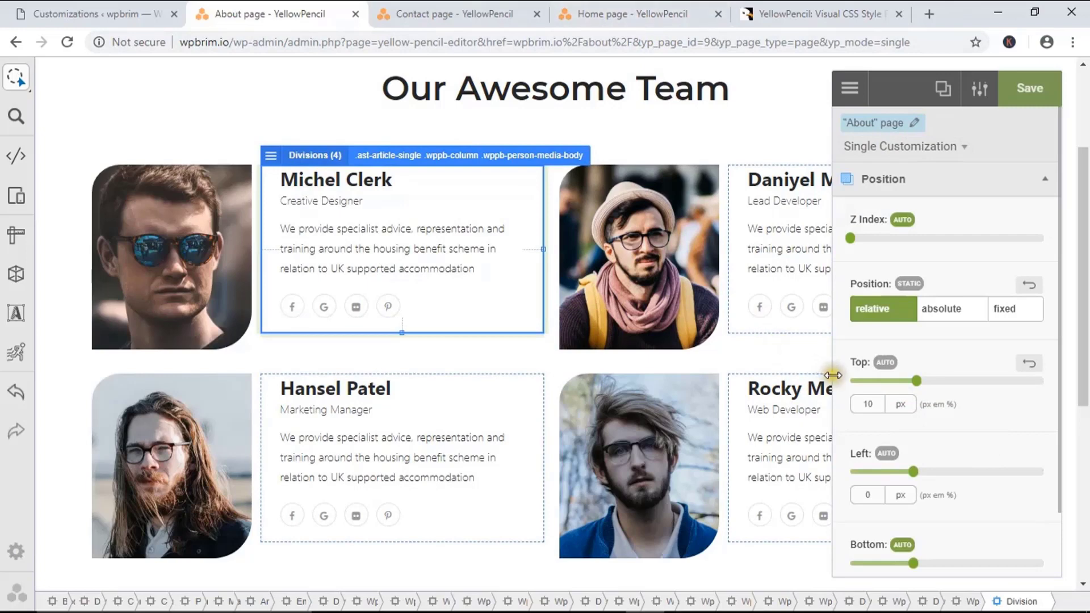
Set the text color of the four job titles under the members' names to the Material orange #ff5722 and review the section.
click(335, 185)
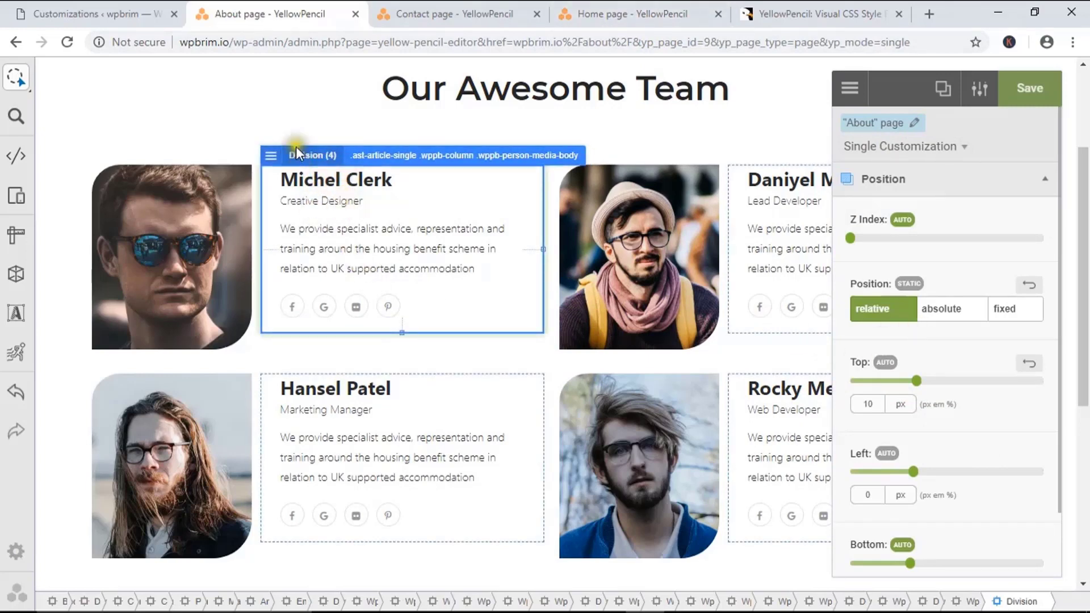
click(318, 201)
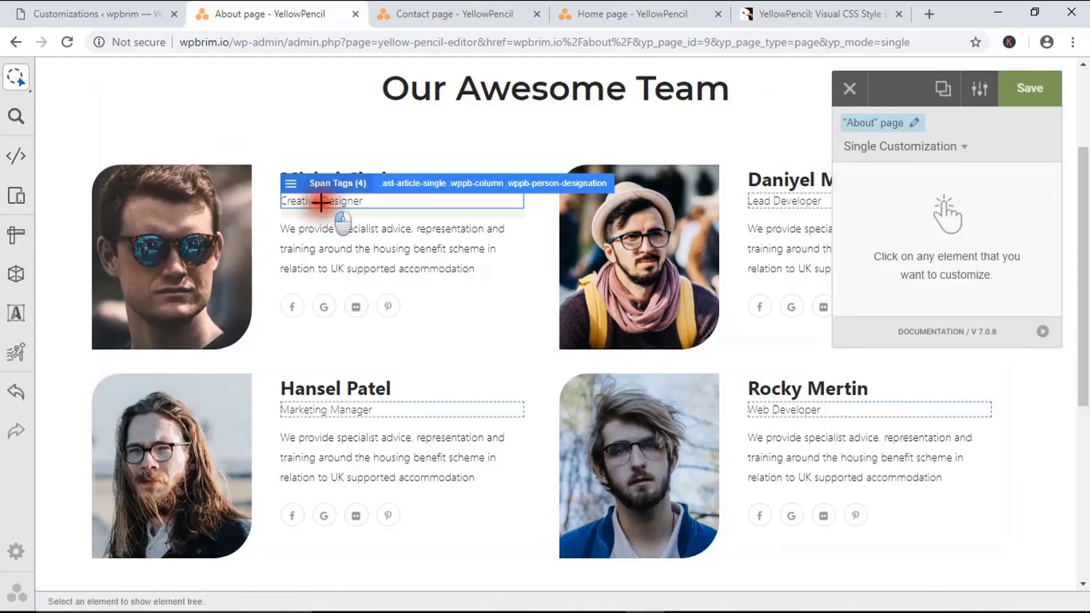
click(366, 202)
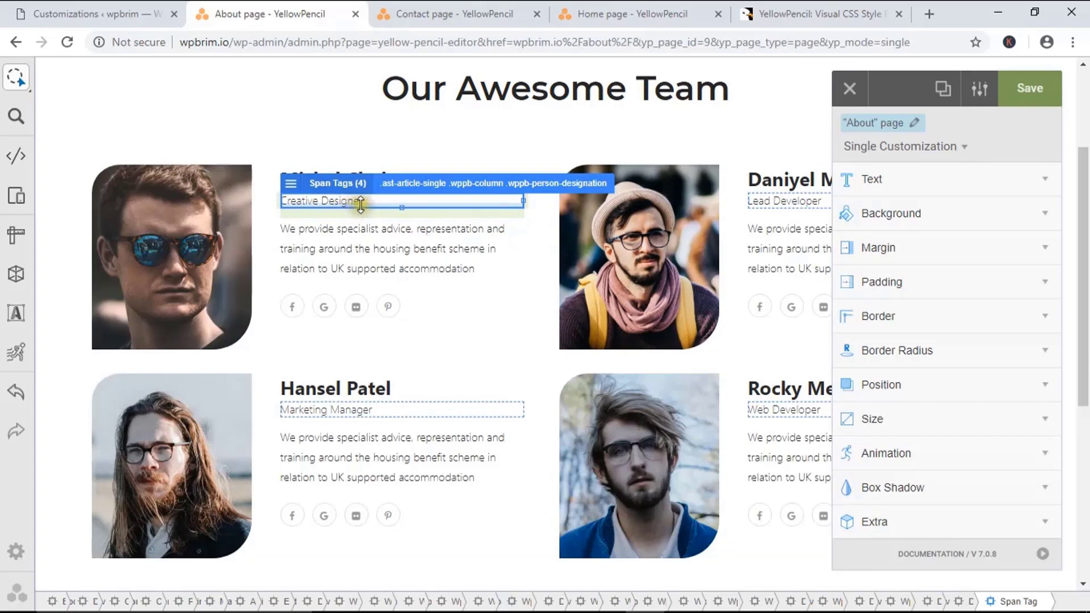
click(948, 180)
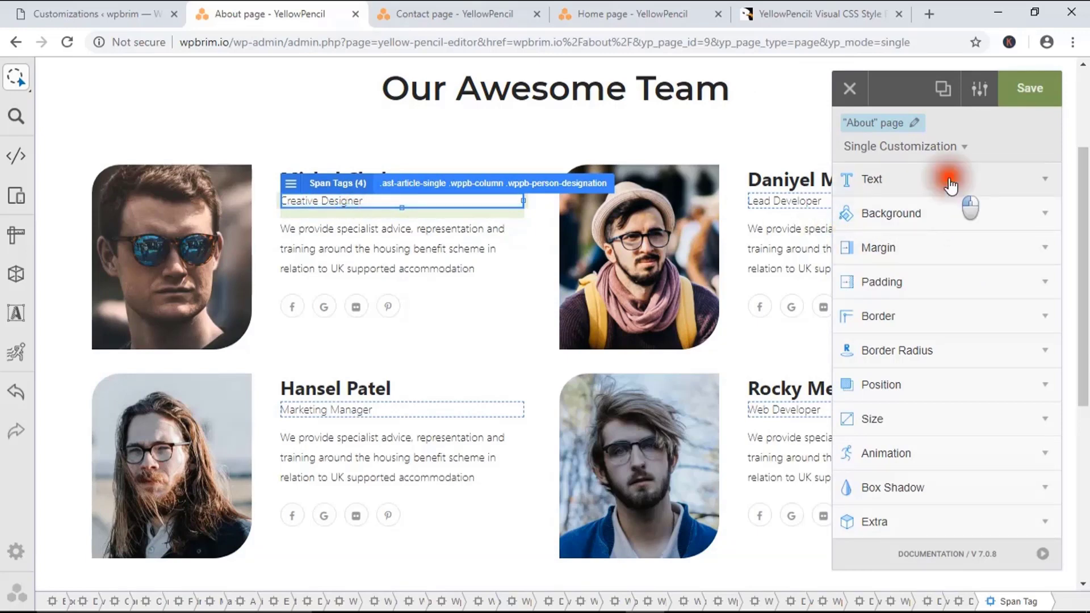
click(862, 404)
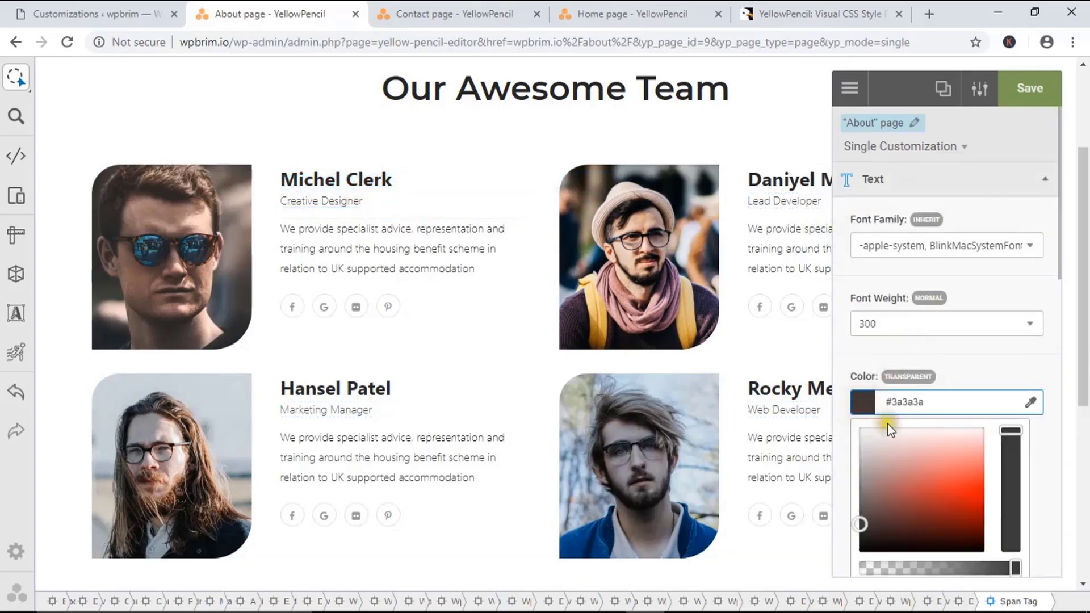
scroll(879, 417, down, 4)
click(863, 359)
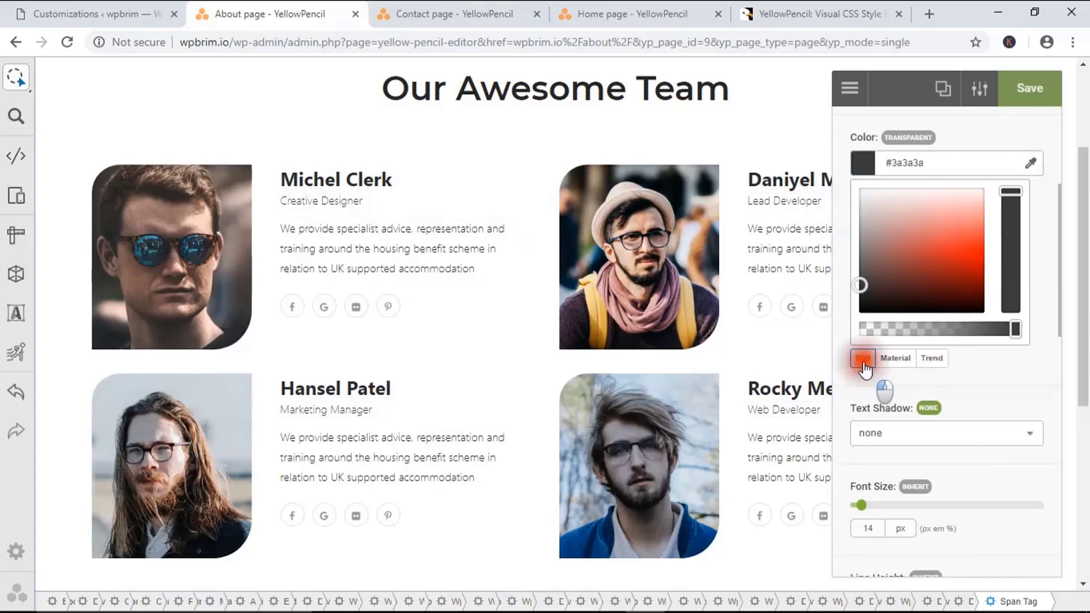
click(906, 193)
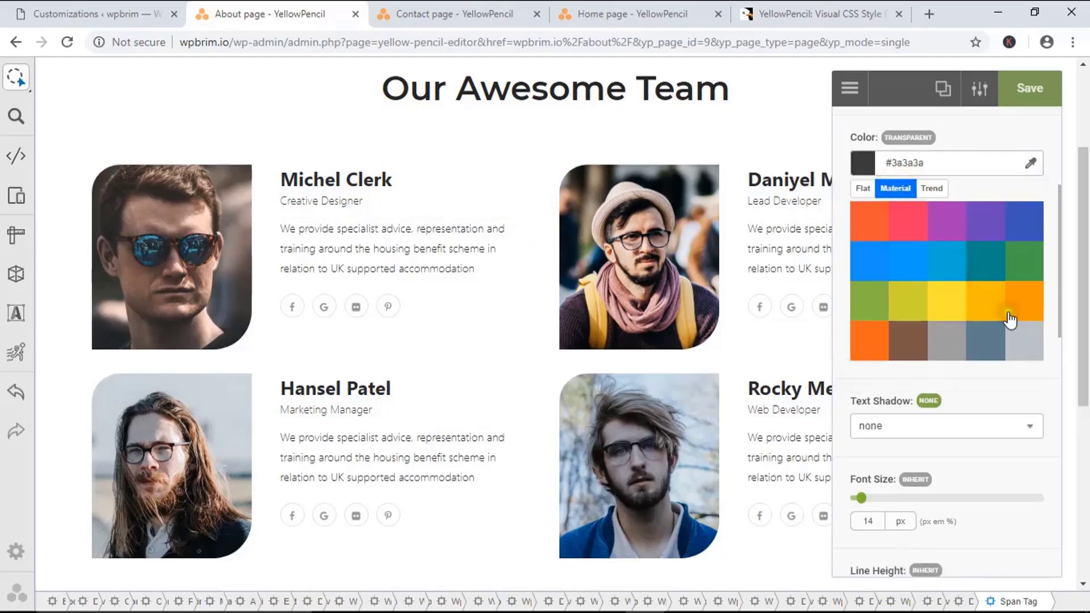
click(877, 353)
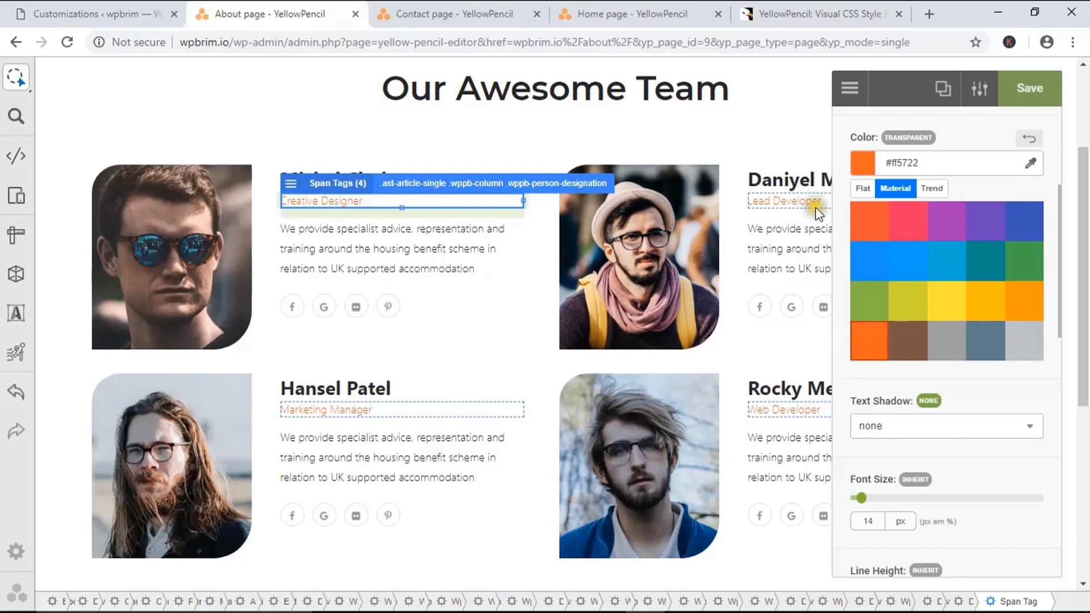
click(849, 91)
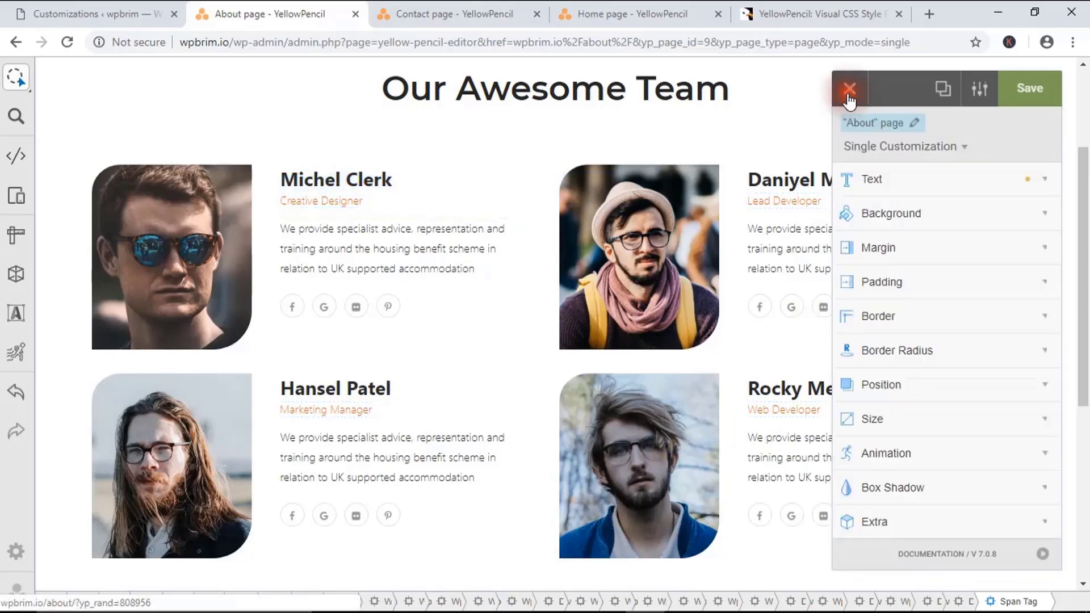
scroll(554, 422, down, 5)
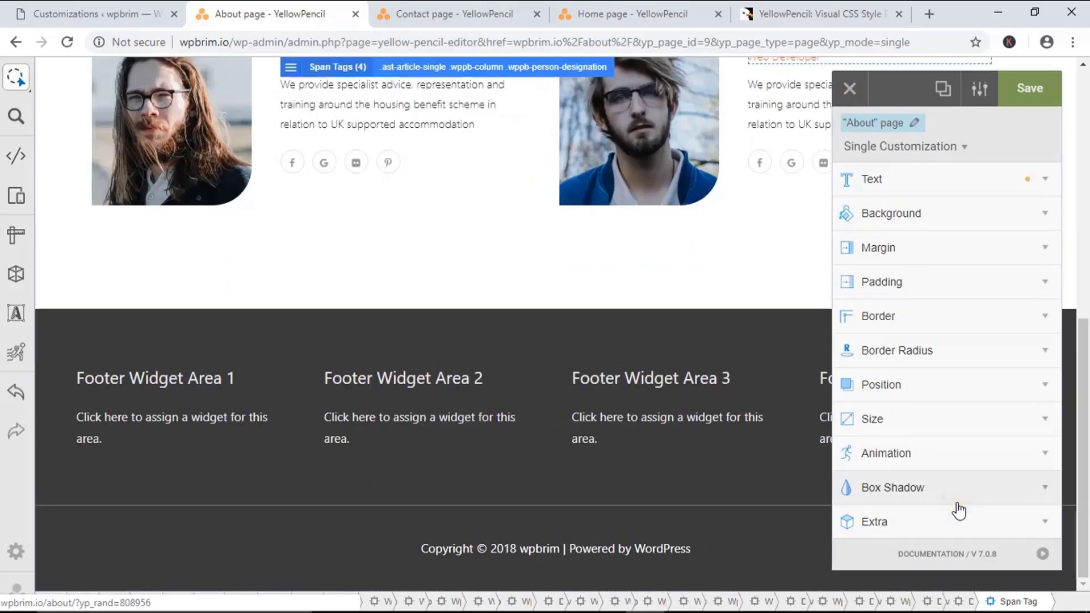
scroll(323, 316, up, 5)
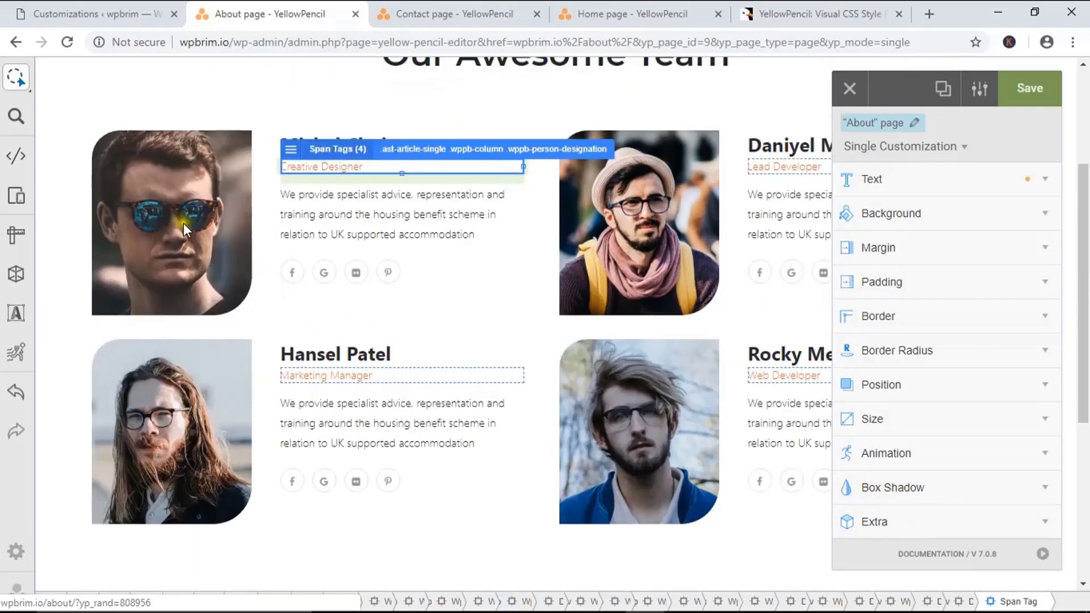
Give the four team photos an outer box shadow with blur radius 26 and spread -3, comparing it with the inner position.
click(182, 234)
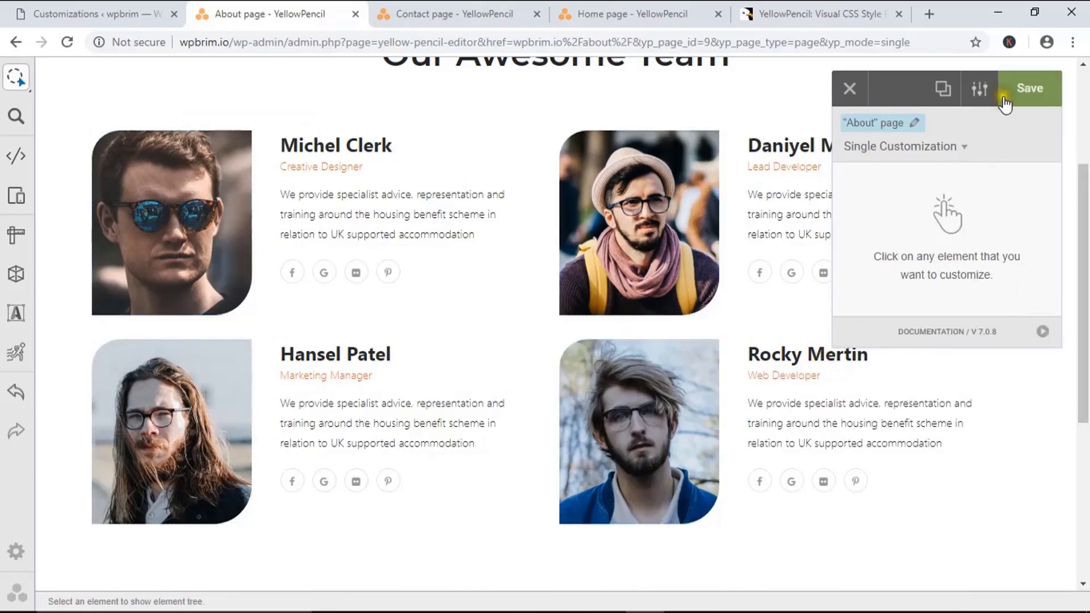
click(127, 269)
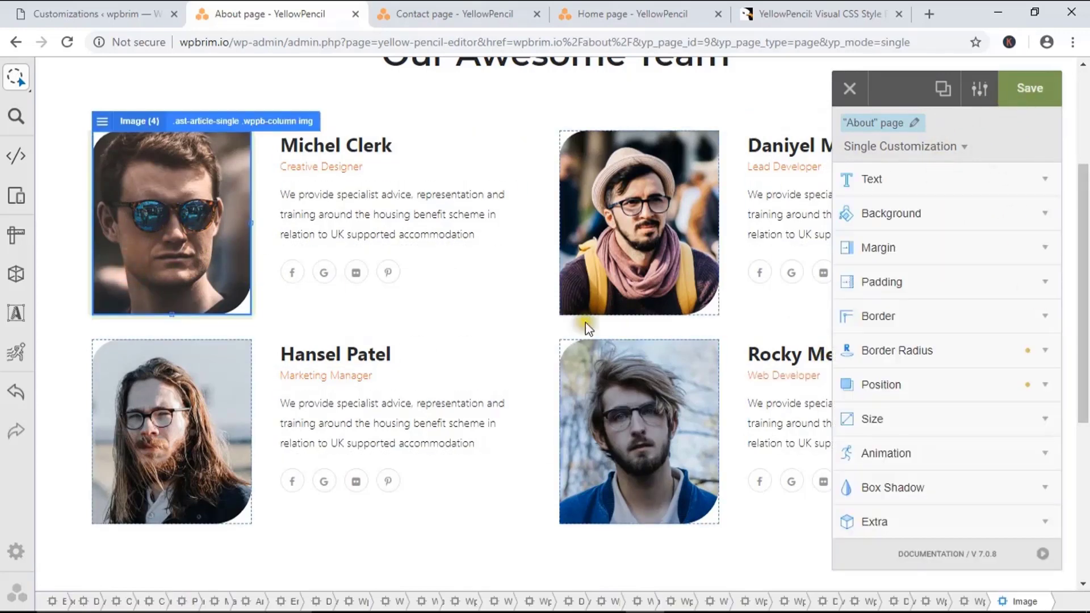
click(967, 488)
click(858, 339)
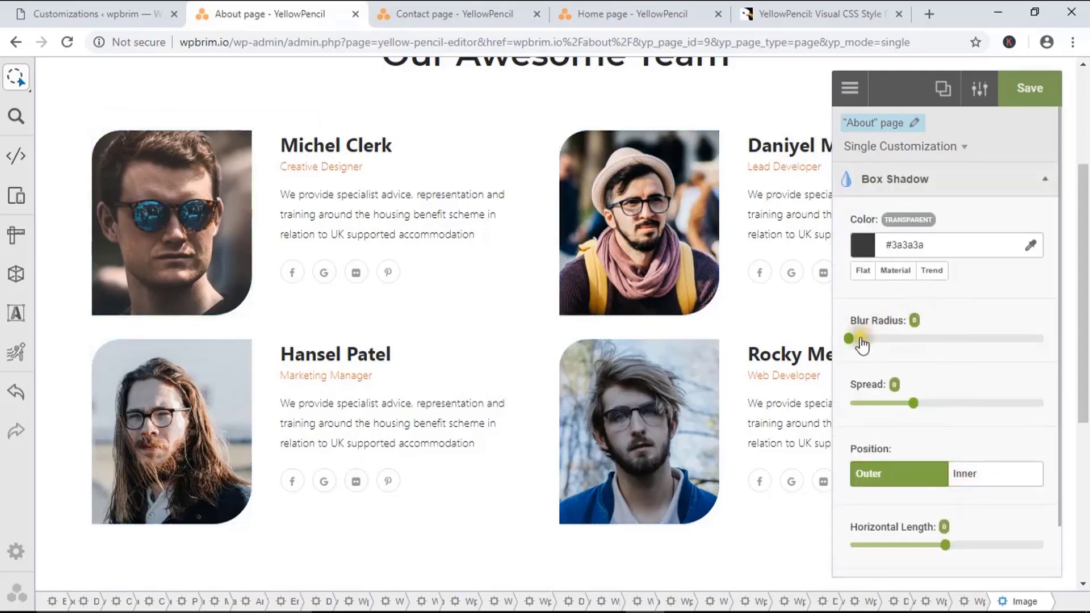
drag(856, 346, 951, 363)
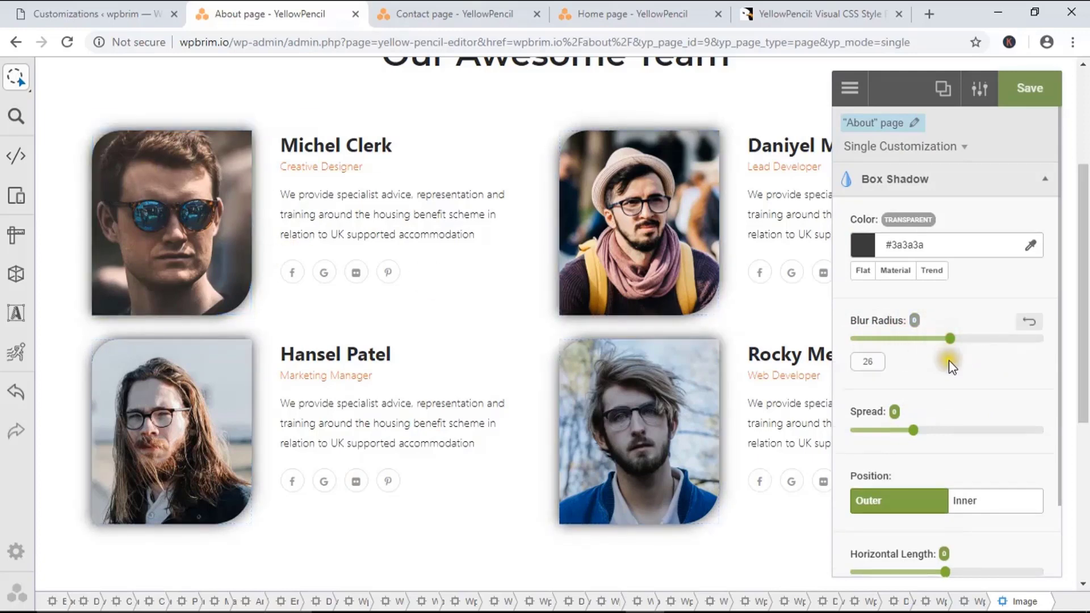
mouse_move(910, 433)
mouse_down()
mouse_move(961, 429)
mouse_move(885, 433)
mouse_move(905, 431)
mouse_up()
scroll(913, 438, down, 2)
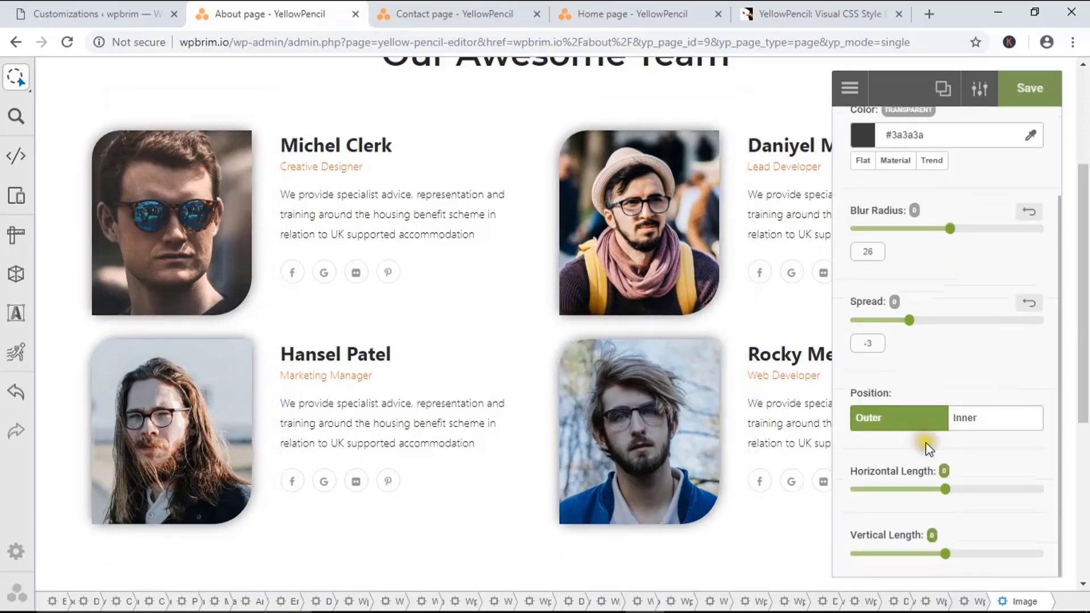
click(976, 420)
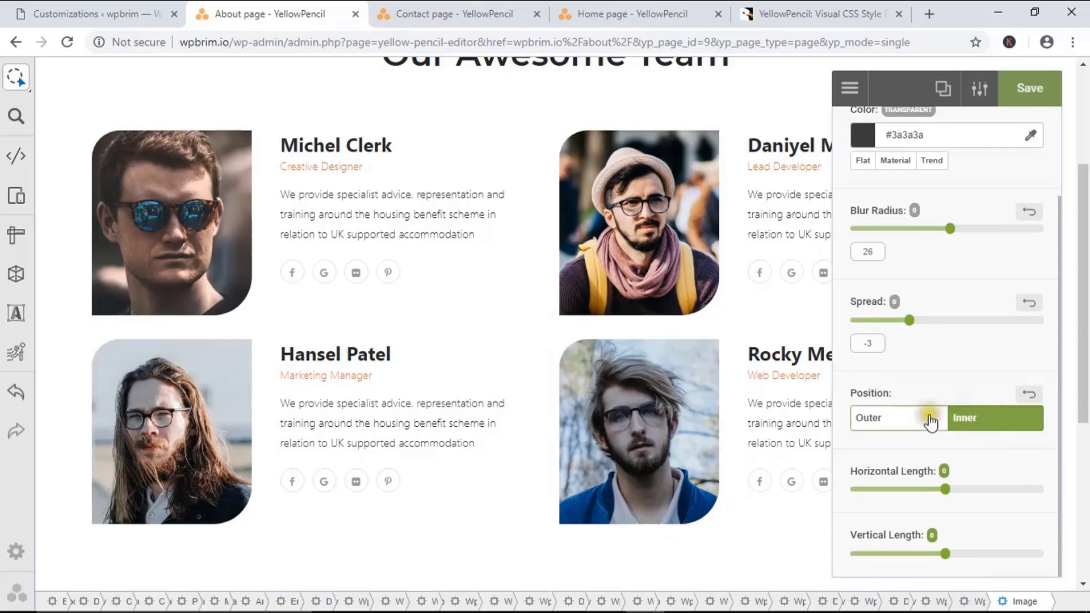
click(912, 421)
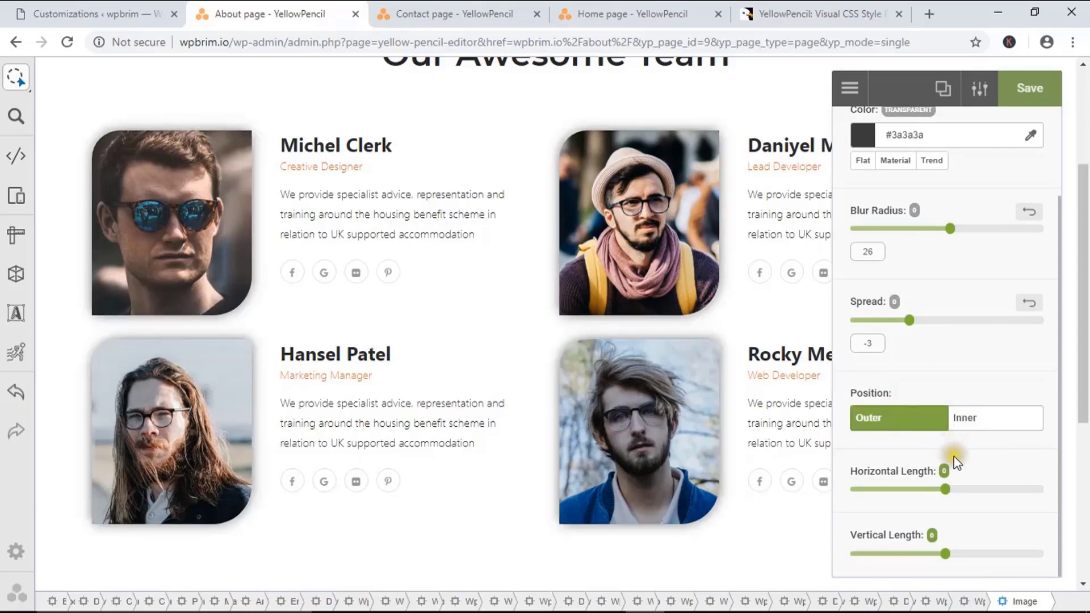
Try #bec2c3 from the Material palette for the photos' box shadow and set the shadow color to #607d8b.
scroll(908, 332, up, 2)
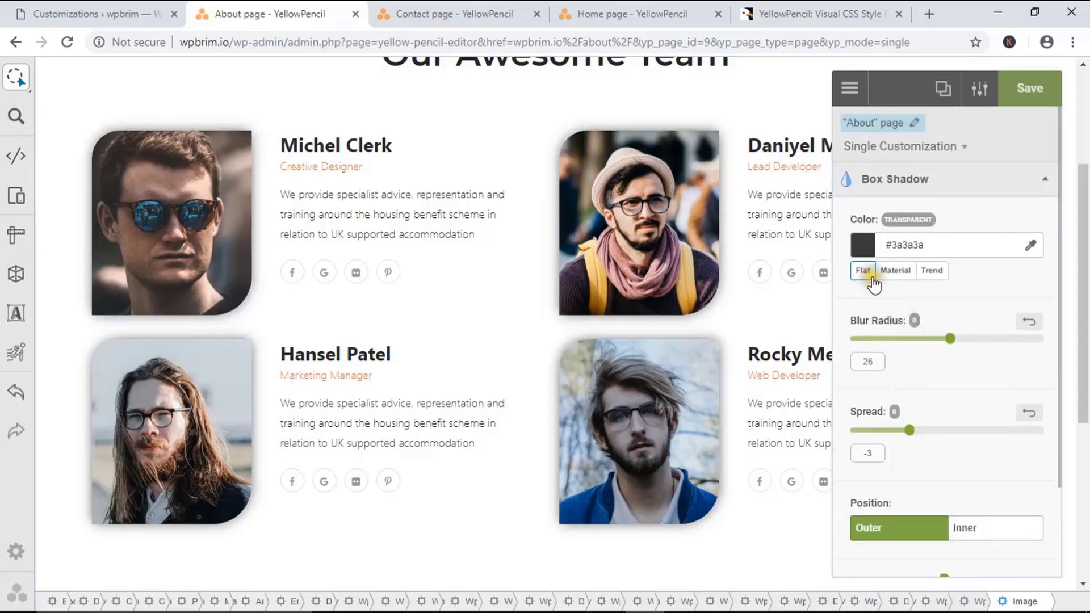
click(864, 245)
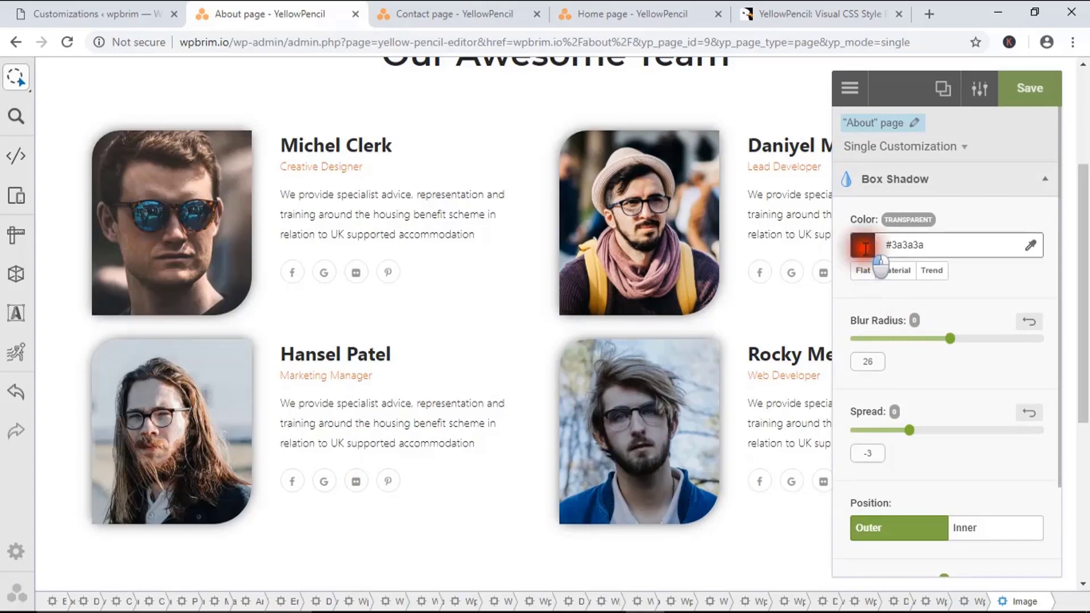
click(908, 434)
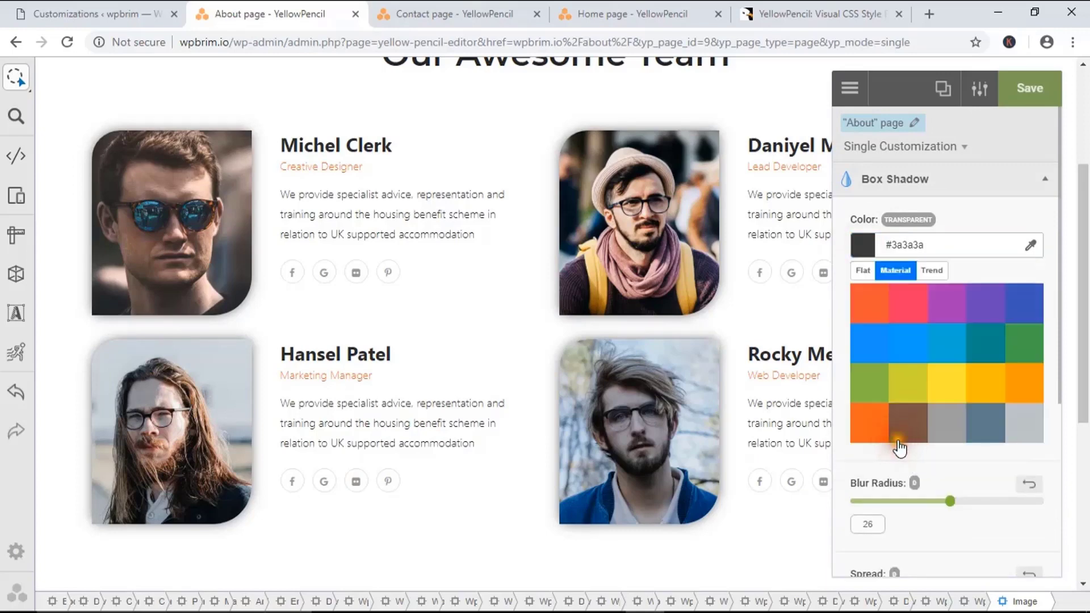
click(1025, 436)
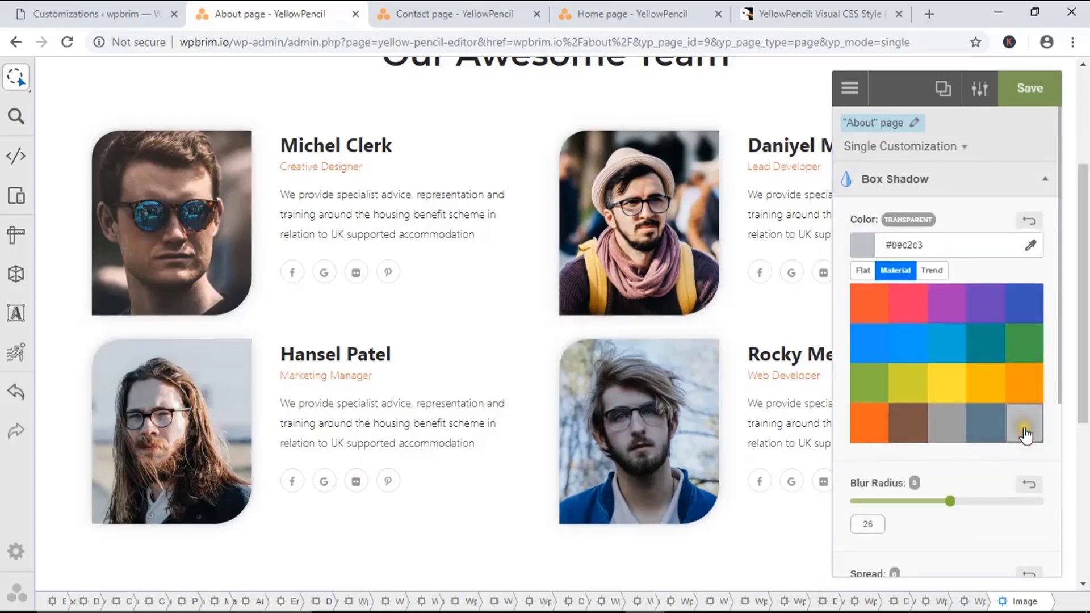
click(976, 431)
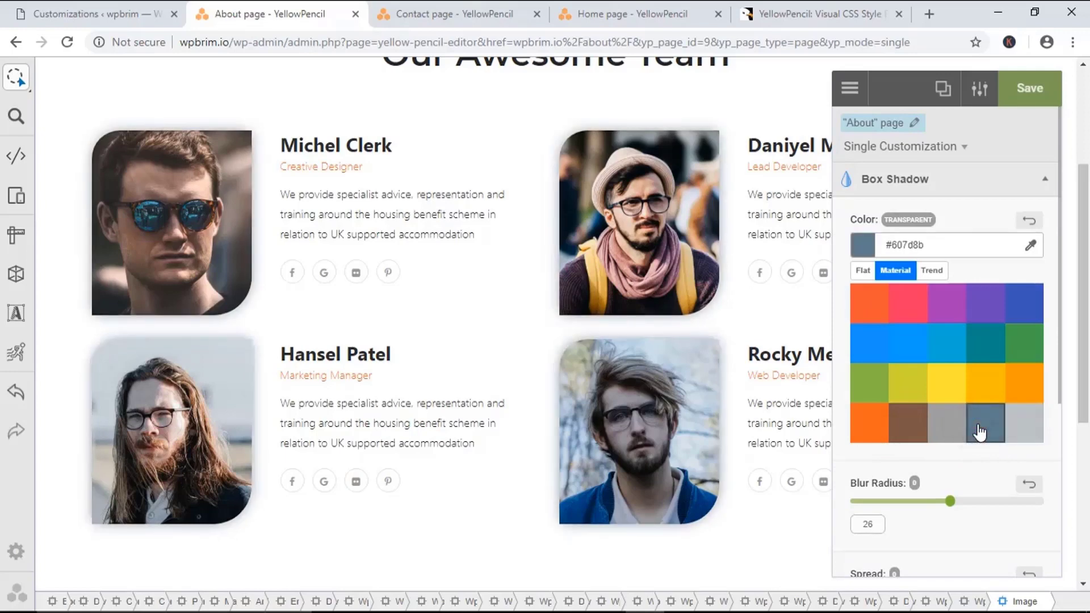
Try the Material blue #2196f3 for the team photos' box shadow, set the shadow color to #ff5722 and review the section.
click(876, 354)
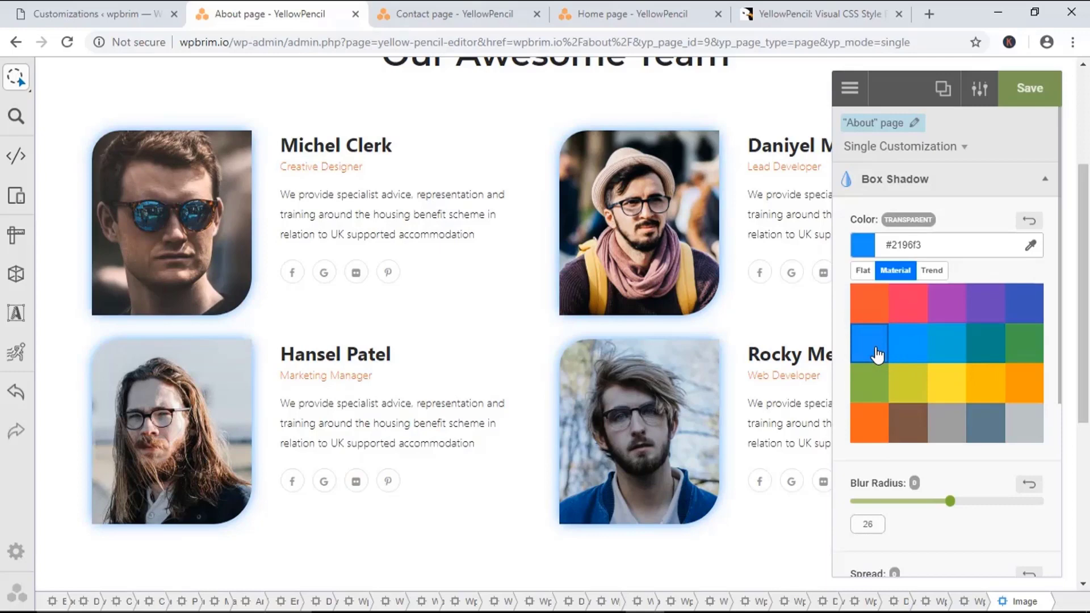
click(874, 436)
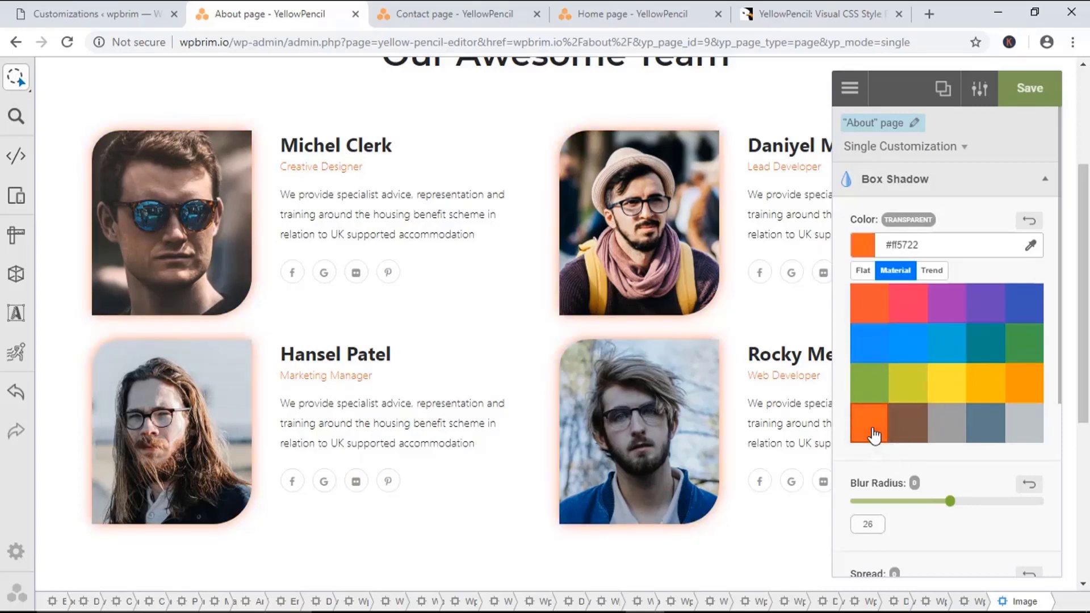
click(170, 253)
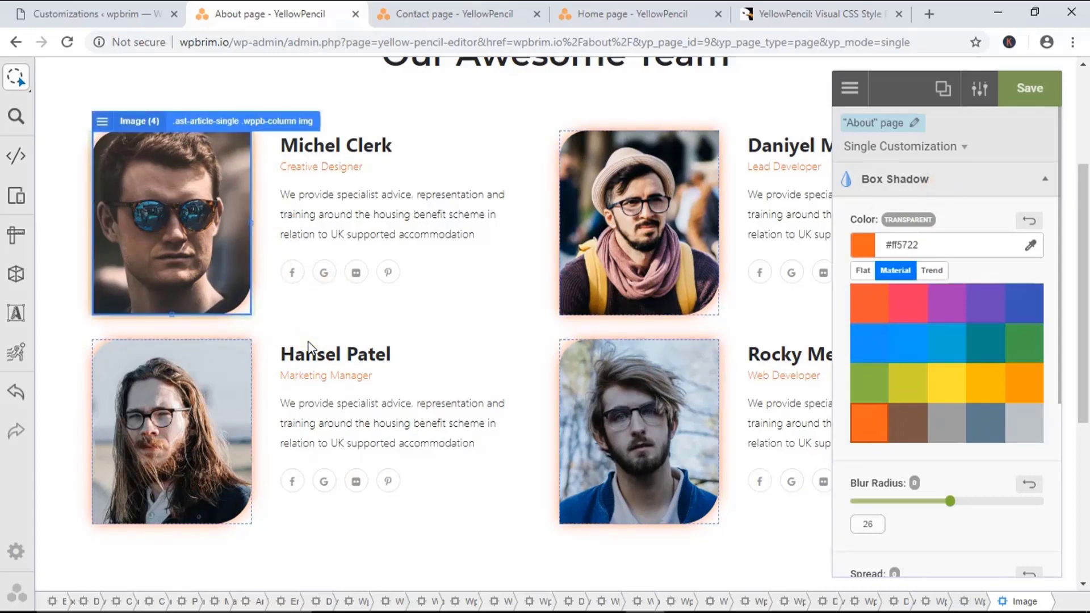
scroll(372, 380, up, 3)
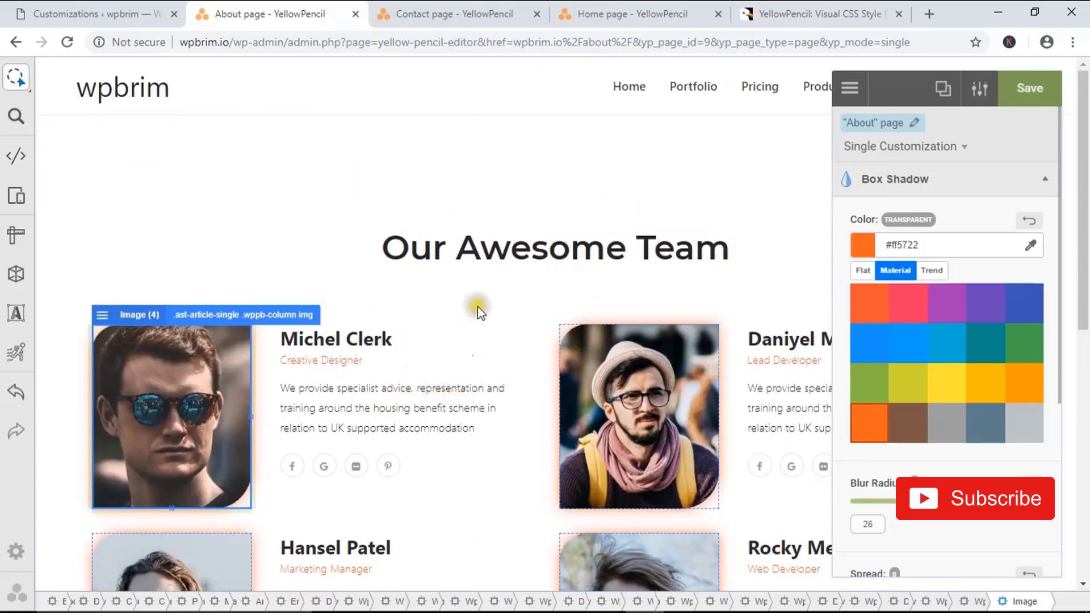
click(1044, 187)
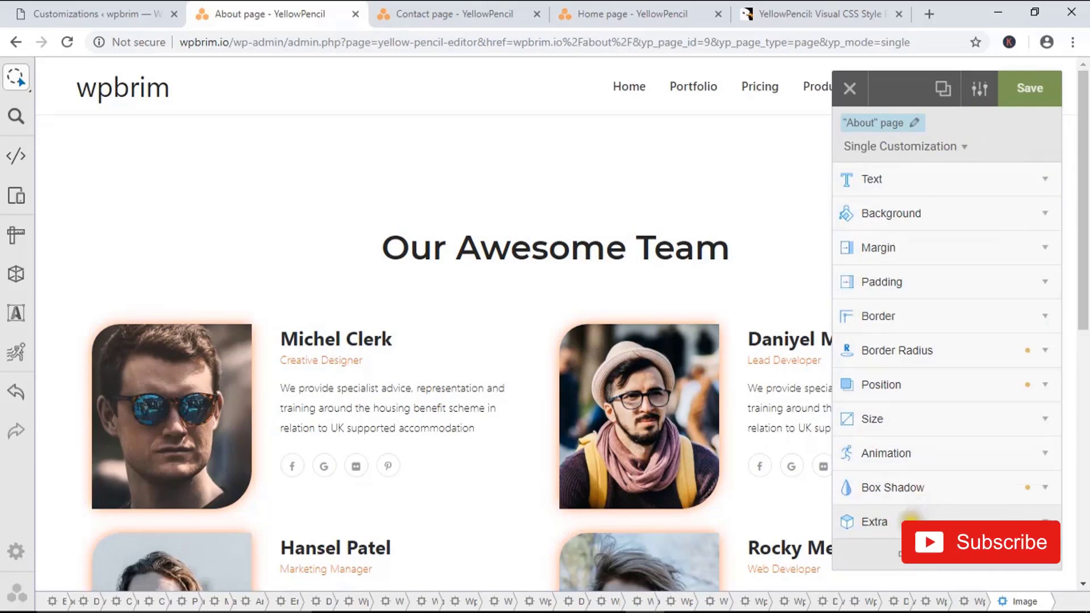
Apply a blur filter of 0.1 to the four team photos.
click(931, 528)
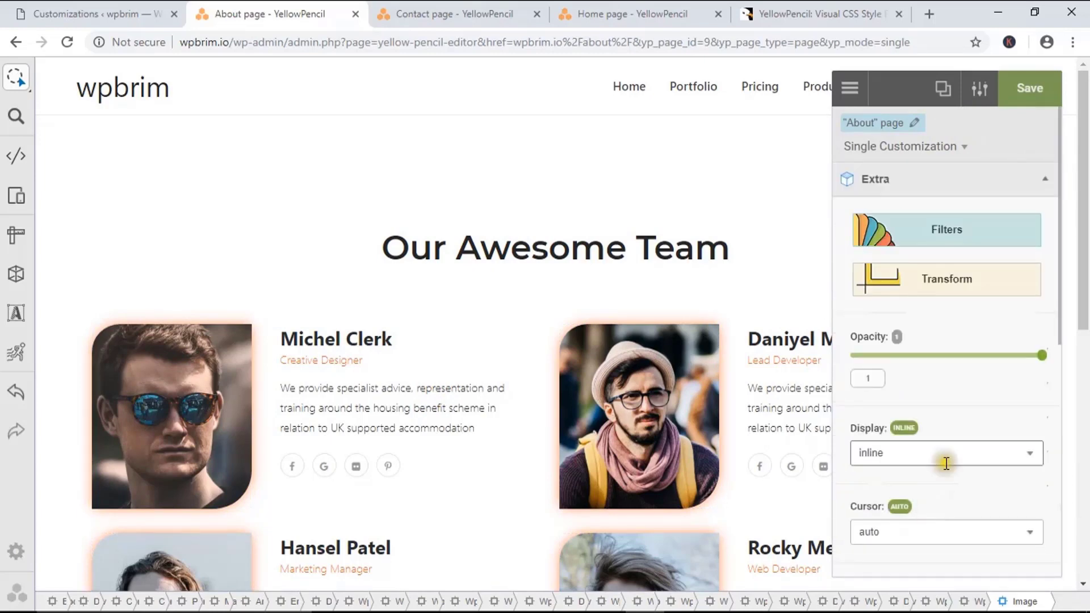
click(896, 238)
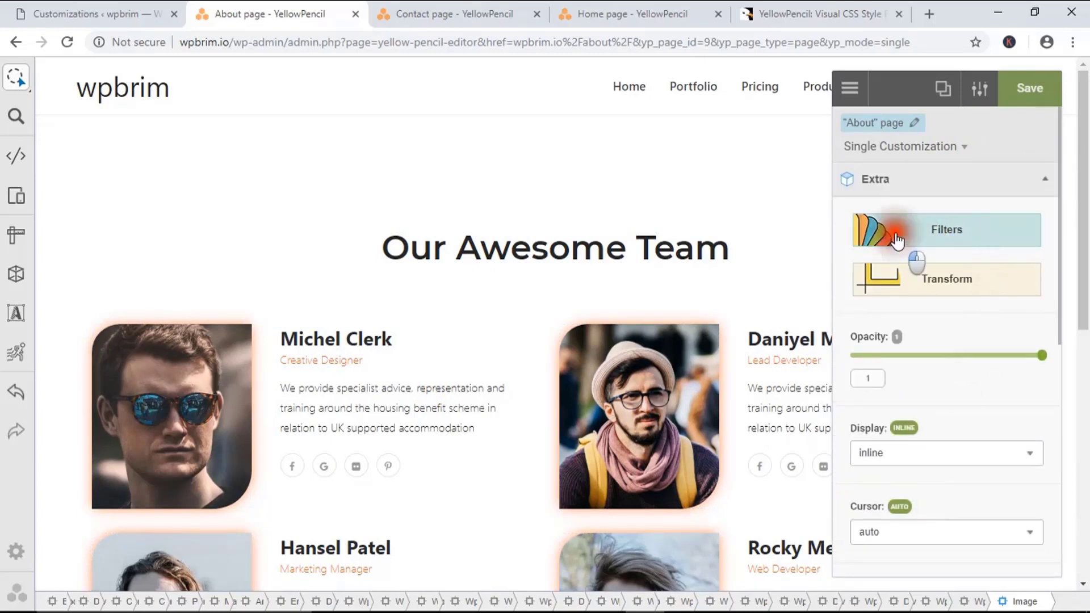
scroll(162, 254, down, 4)
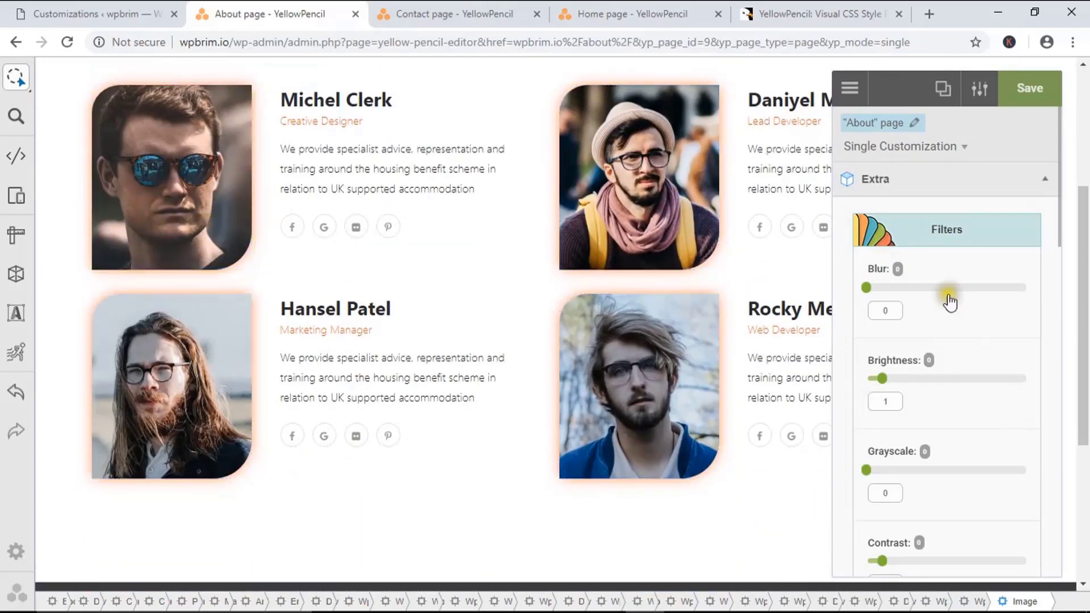
mouse_move(866, 288)
mouse_down()
mouse_move(933, 287)
mouse_move(868, 300)
mouse_up()
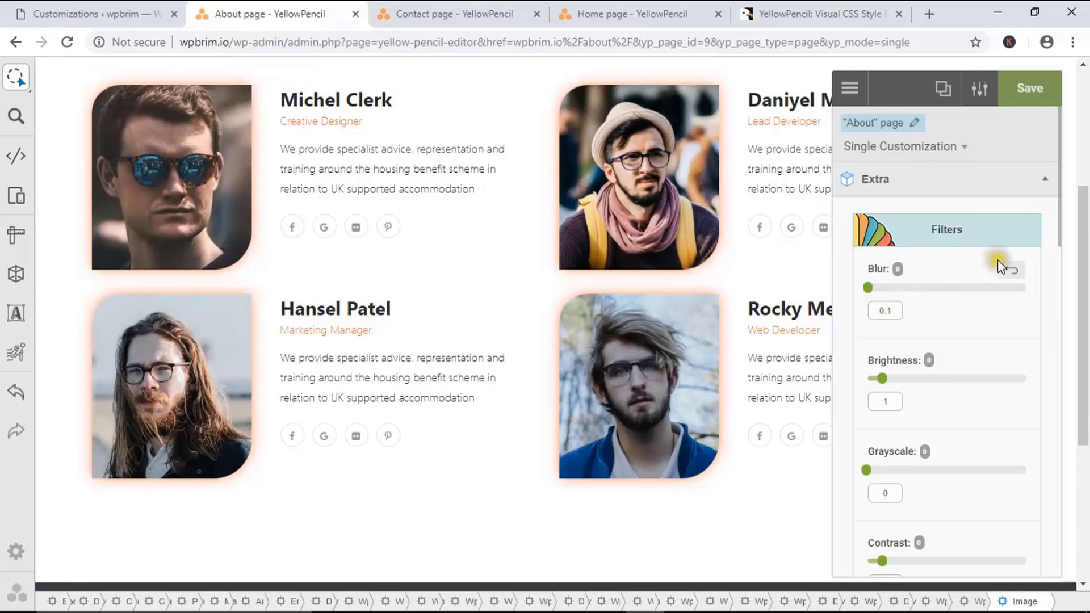
click(1045, 180)
click(1046, 181)
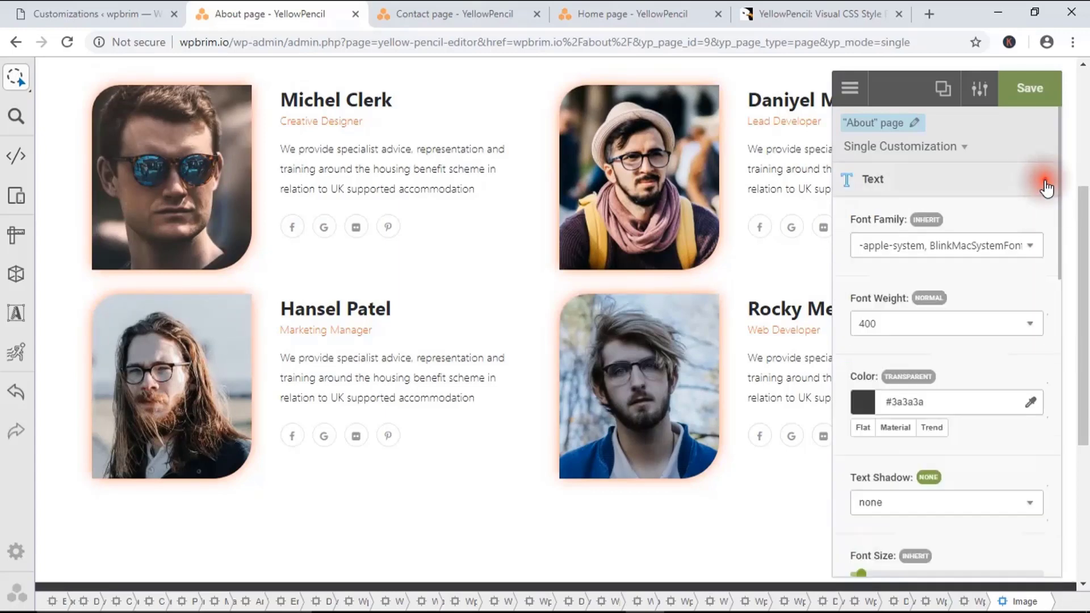
click(1046, 181)
Look through the extra filter and layout options, then set the four team photos' transform scale to 0.86.
click(968, 527)
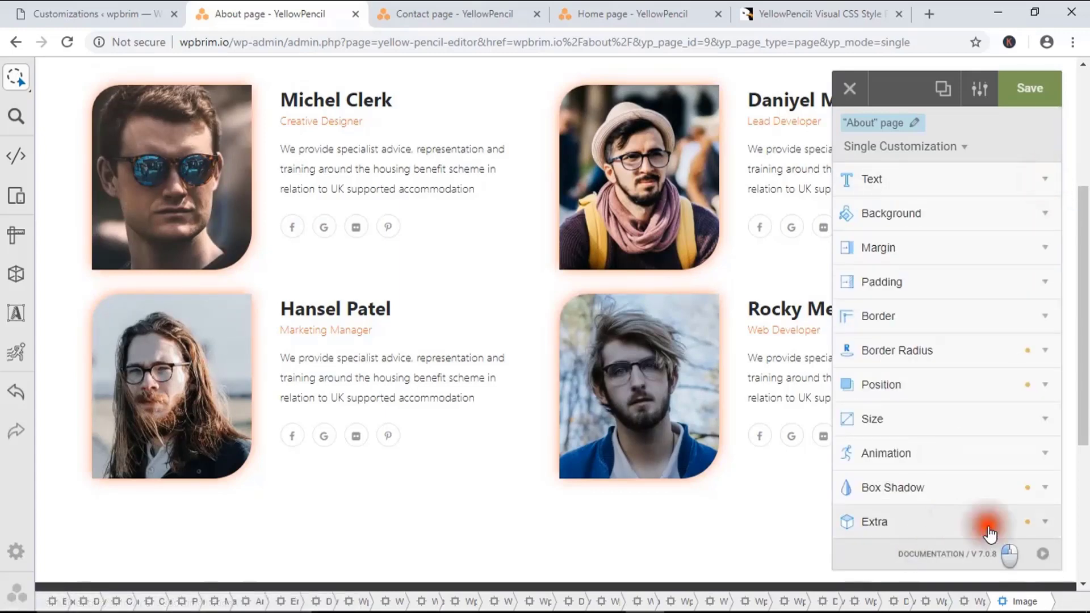
scroll(908, 386, down, 14)
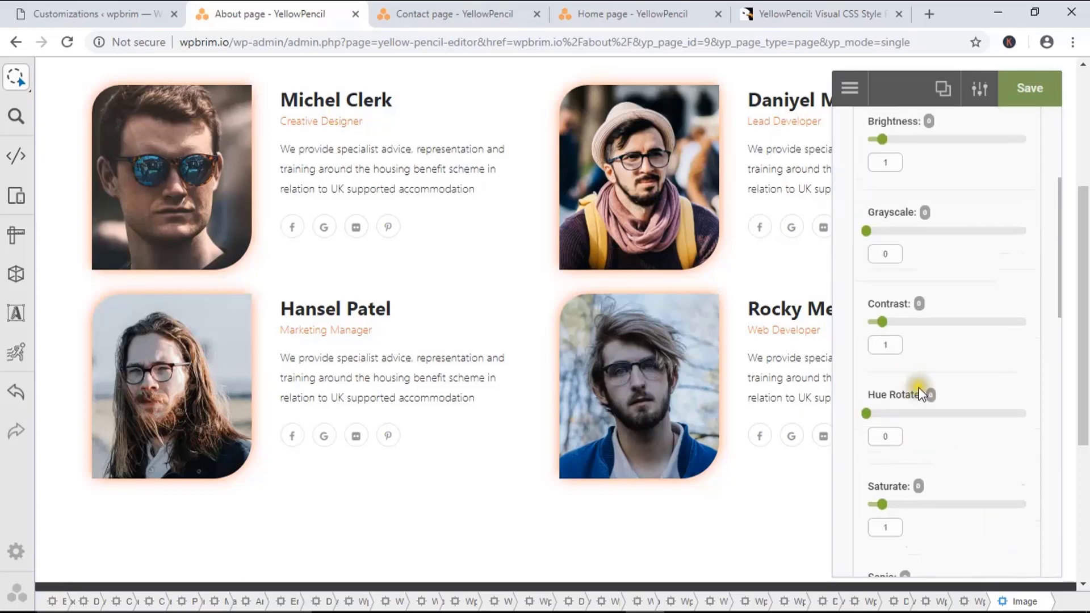
scroll(944, 461, down, 3)
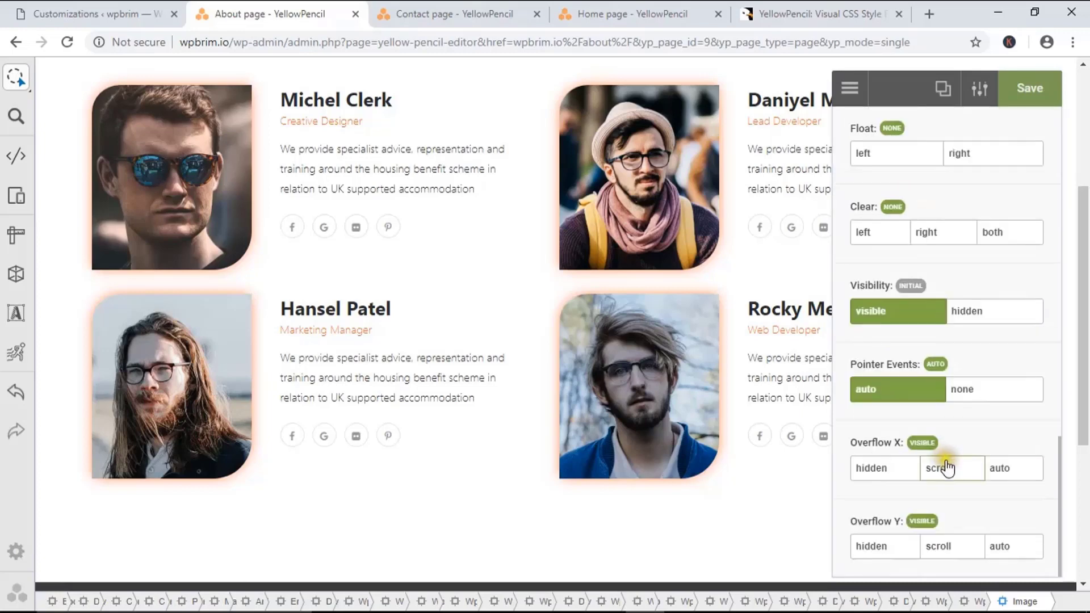
scroll(952, 474, up, 17)
scroll(954, 476, down, 6)
scroll(953, 475, down, 5)
scroll(952, 474, up, 2)
click(951, 475)
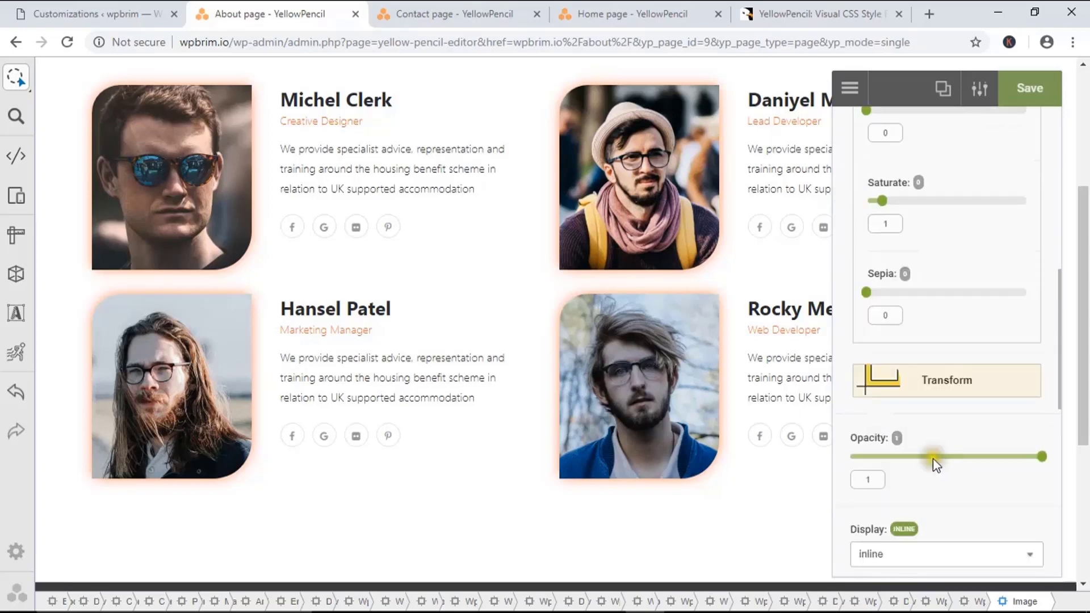
scroll(888, 384, up, 10)
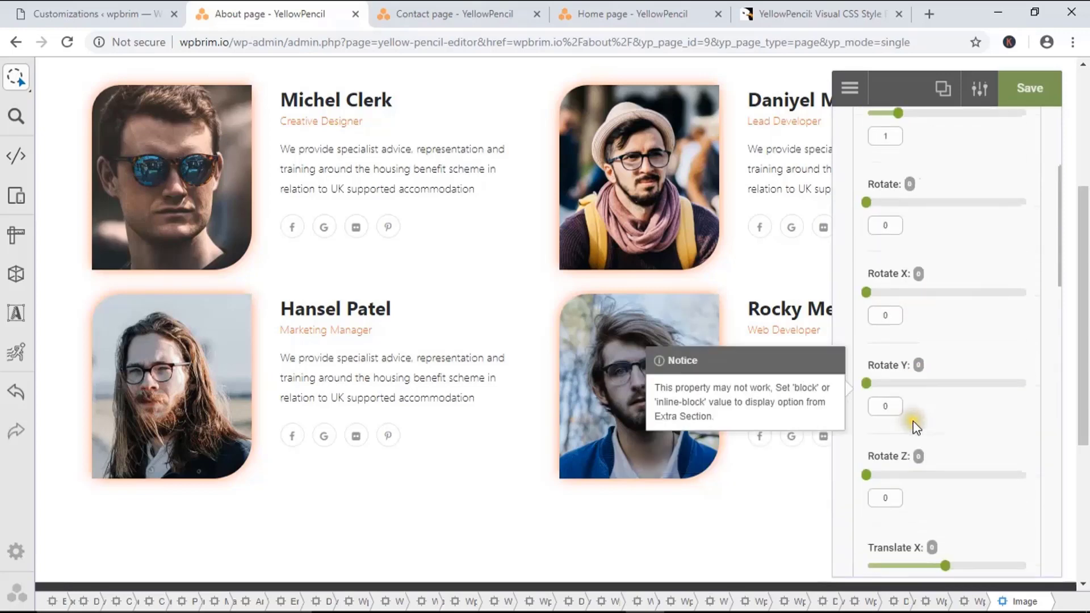
click(909, 407)
click(898, 338)
mouse_move(899, 337)
mouse_down()
mouse_move(942, 339)
mouse_move(881, 345)
mouse_move(892, 341)
mouse_up()
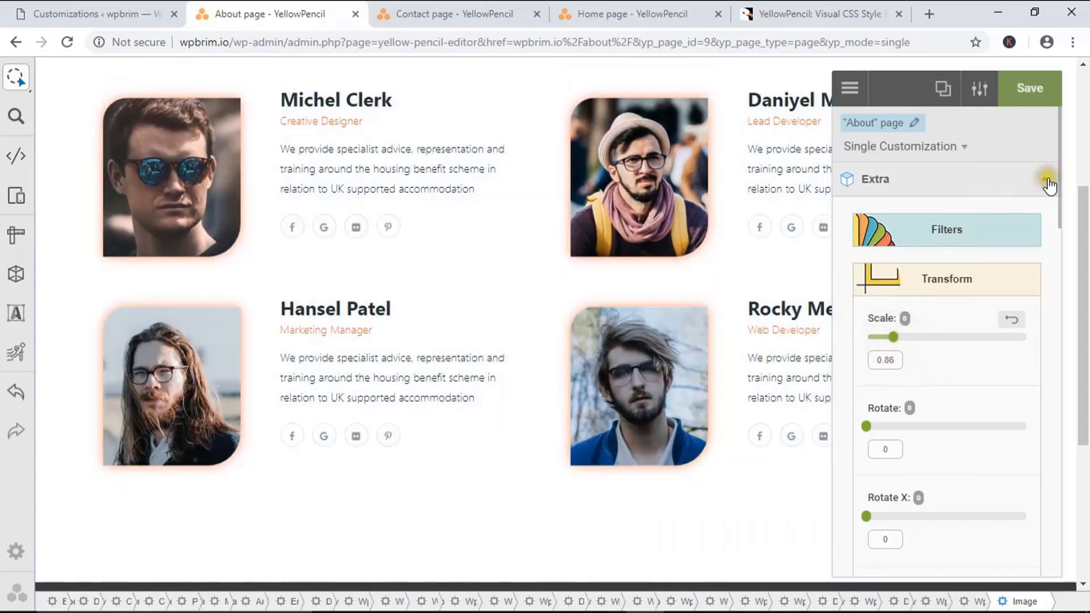
click(1045, 180)
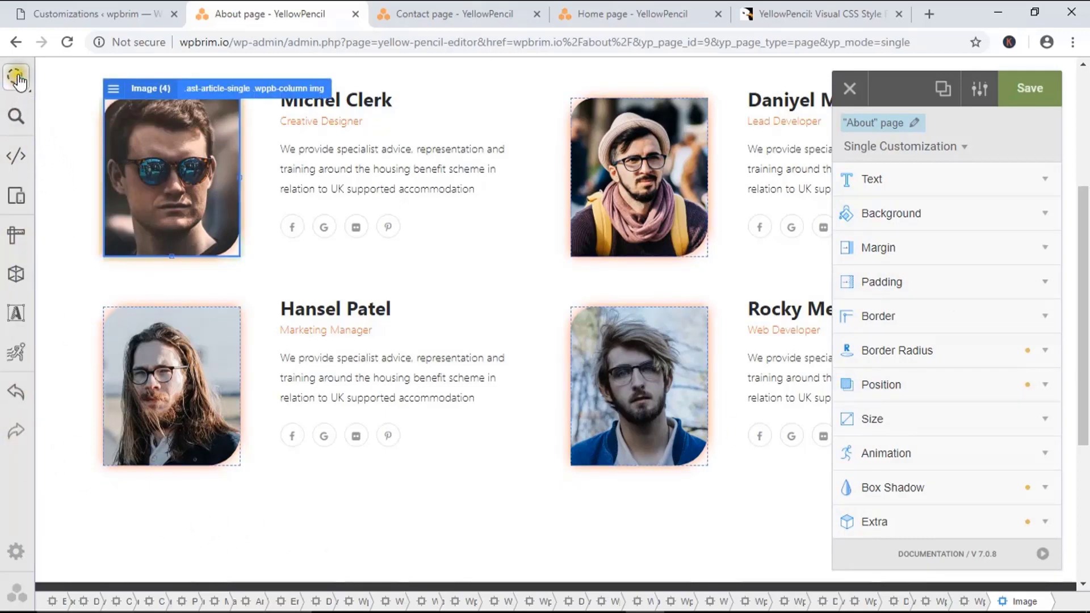
Examine the inspector modes, the CSS selector search and the About page's generated CSS code.
mouse_move(17, 77)
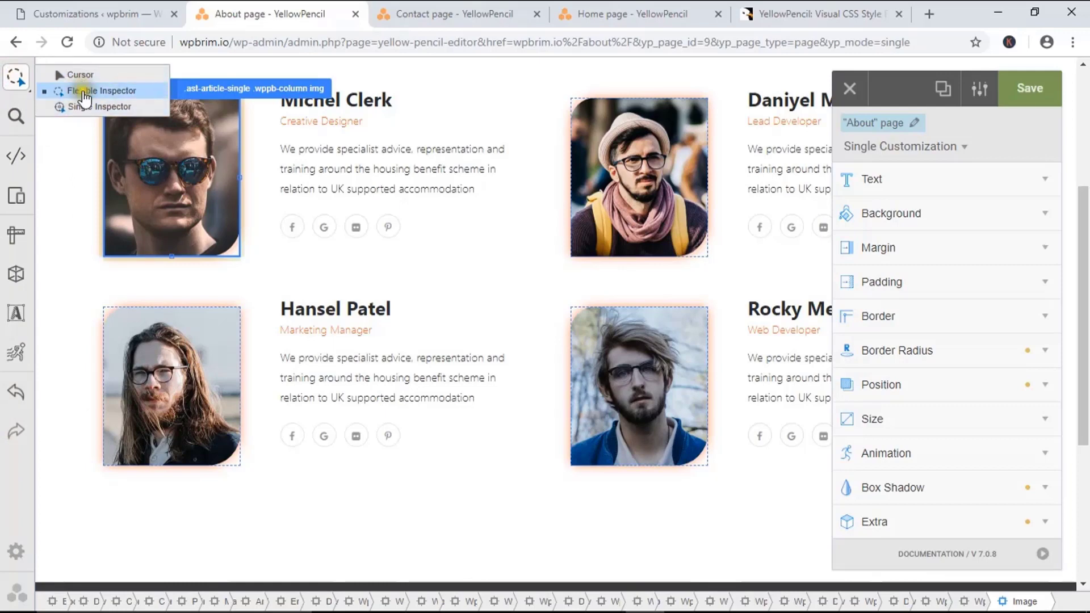
click(17, 118)
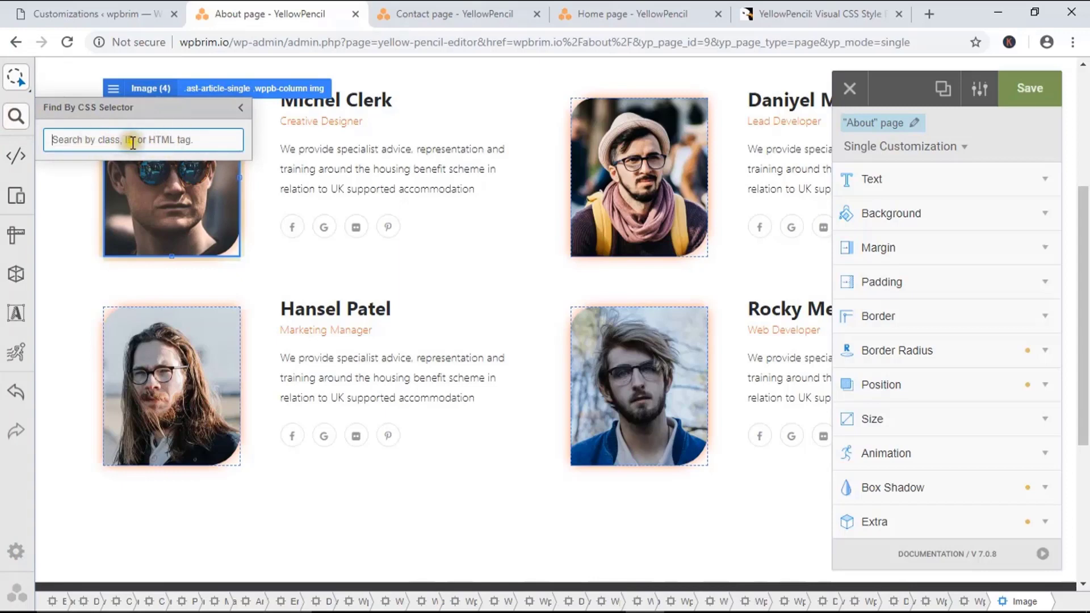
click(17, 156)
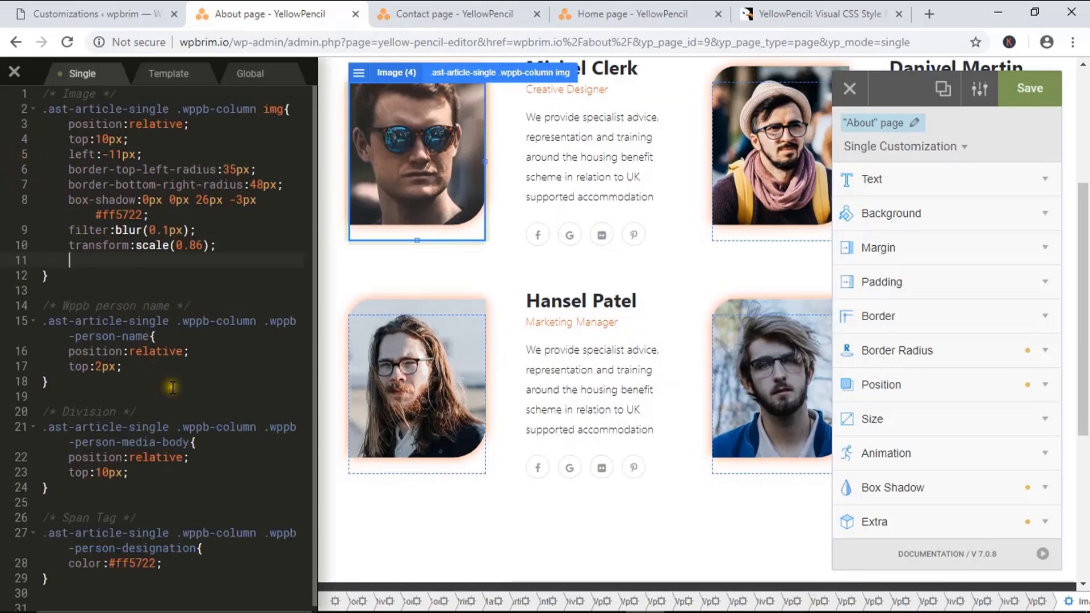
scroll(174, 385, down, 1)
scroll(179, 380, up, 1)
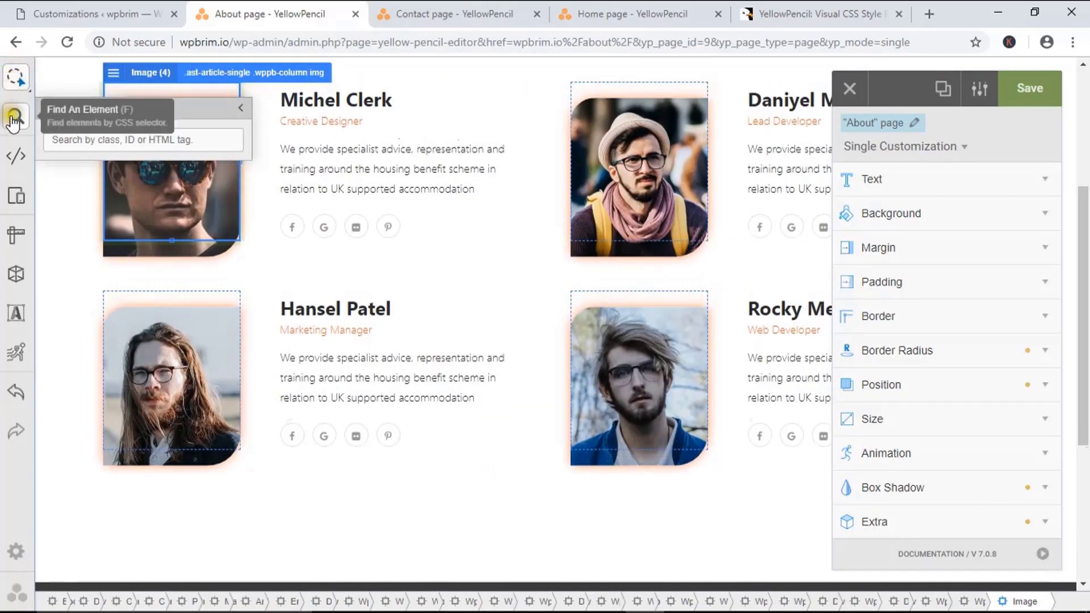
Preview the About page in responsive mode, leave that mode and turn on the measuring rulers.
click(17, 206)
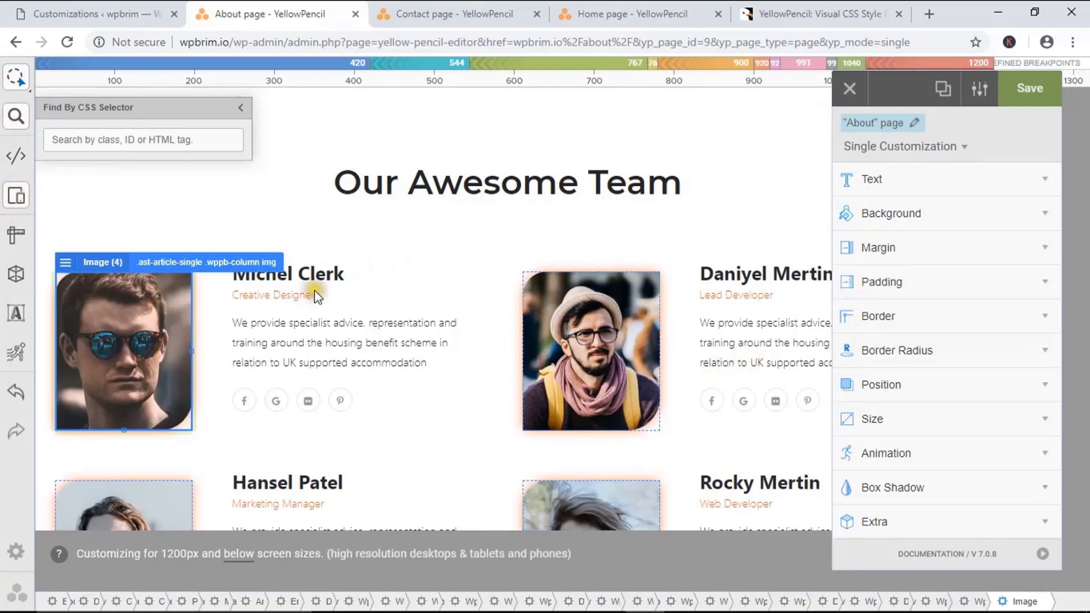
click(17, 199)
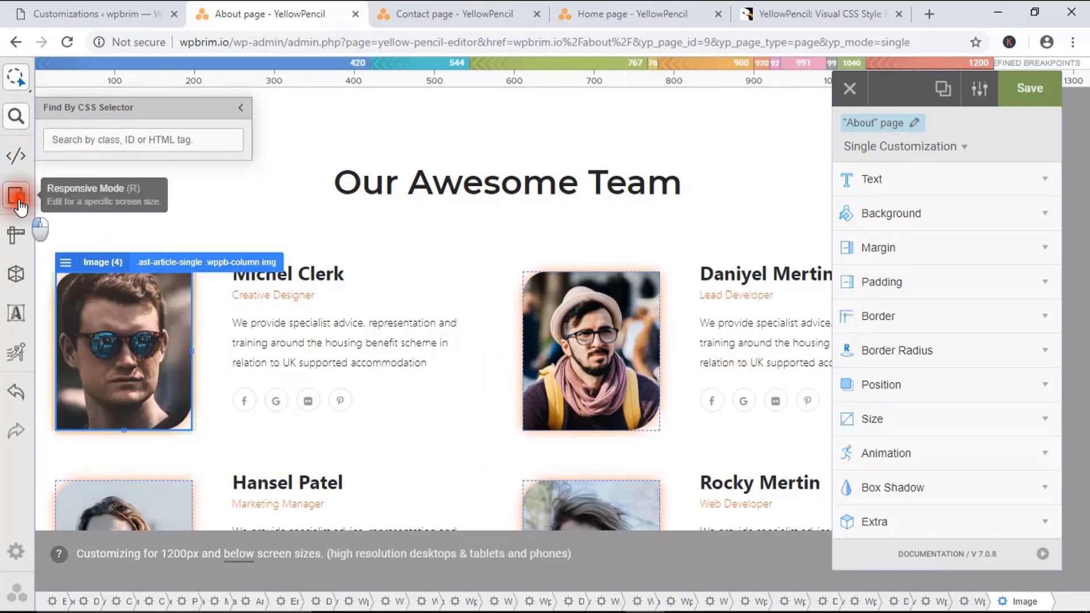
click(17, 242)
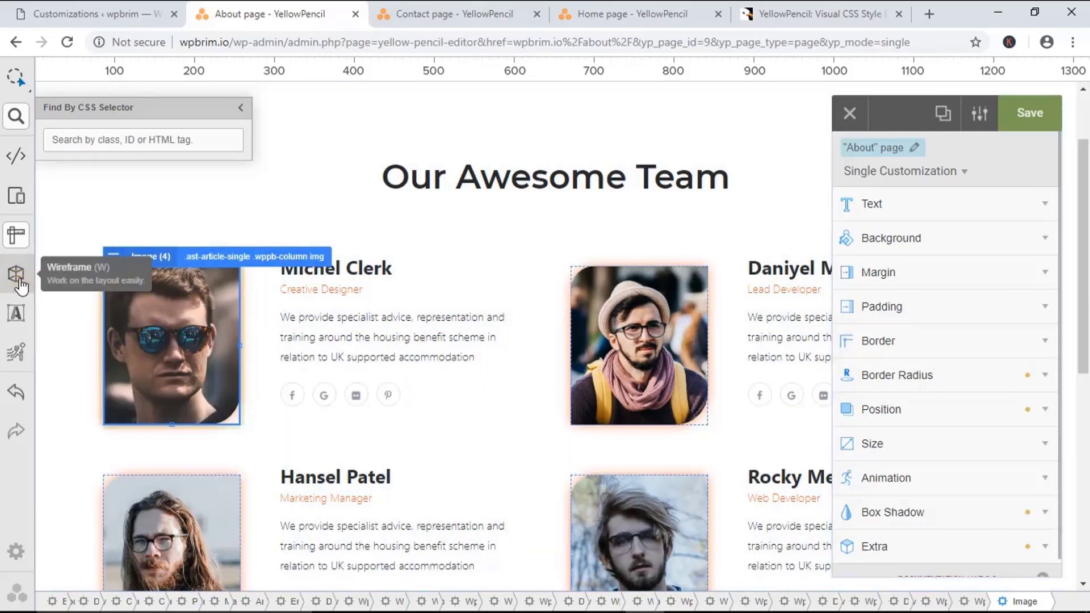
Inspect the team section's layout in wireframe view and show the design information of the selected photo.
click(20, 280)
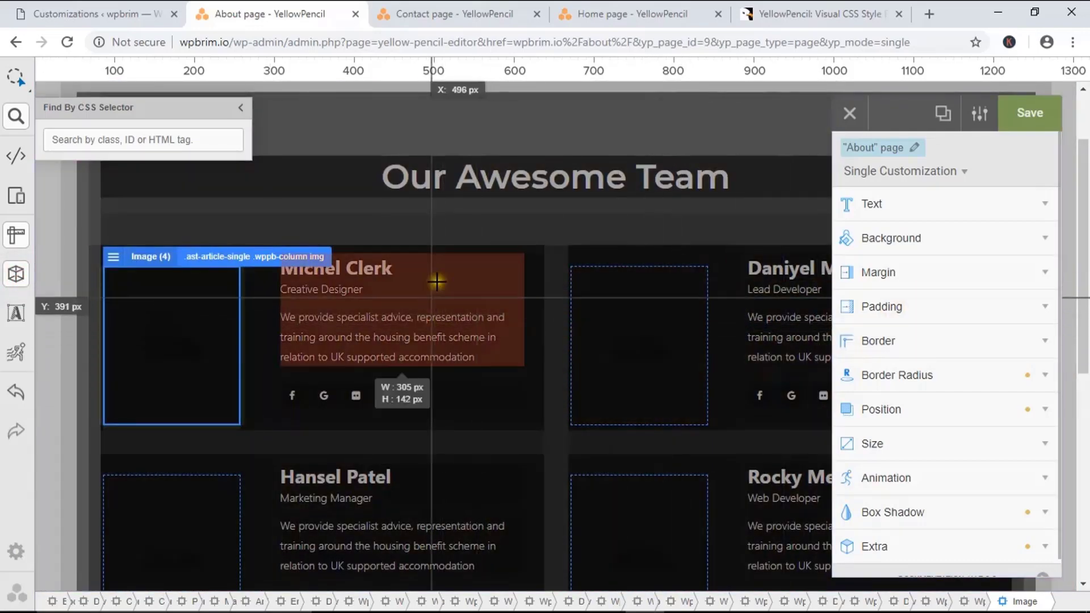
scroll(539, 287, down, 7)
scroll(569, 309, up, 8)
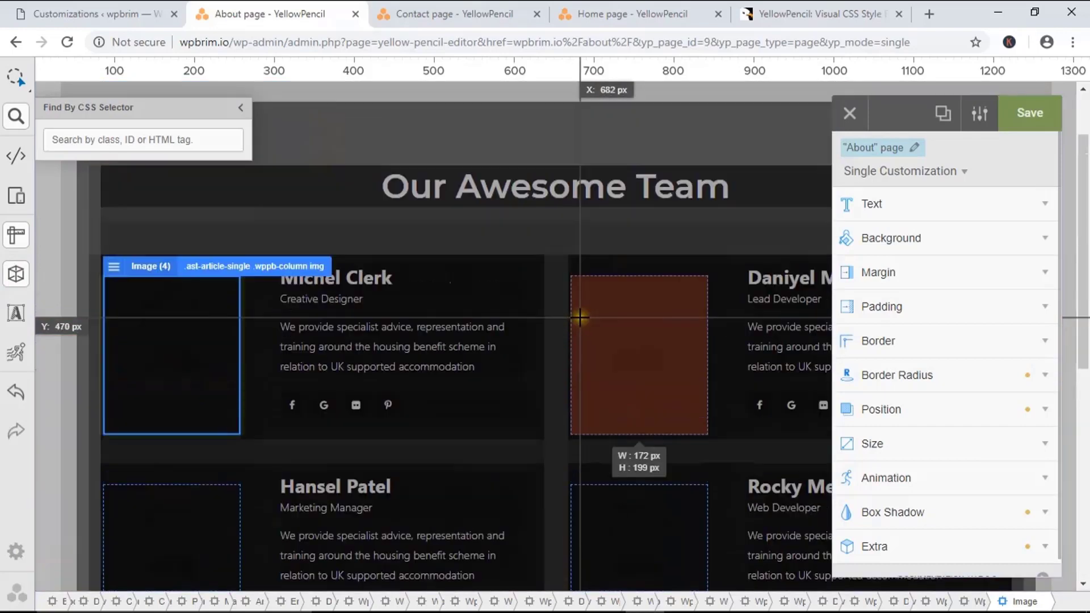
click(18, 318)
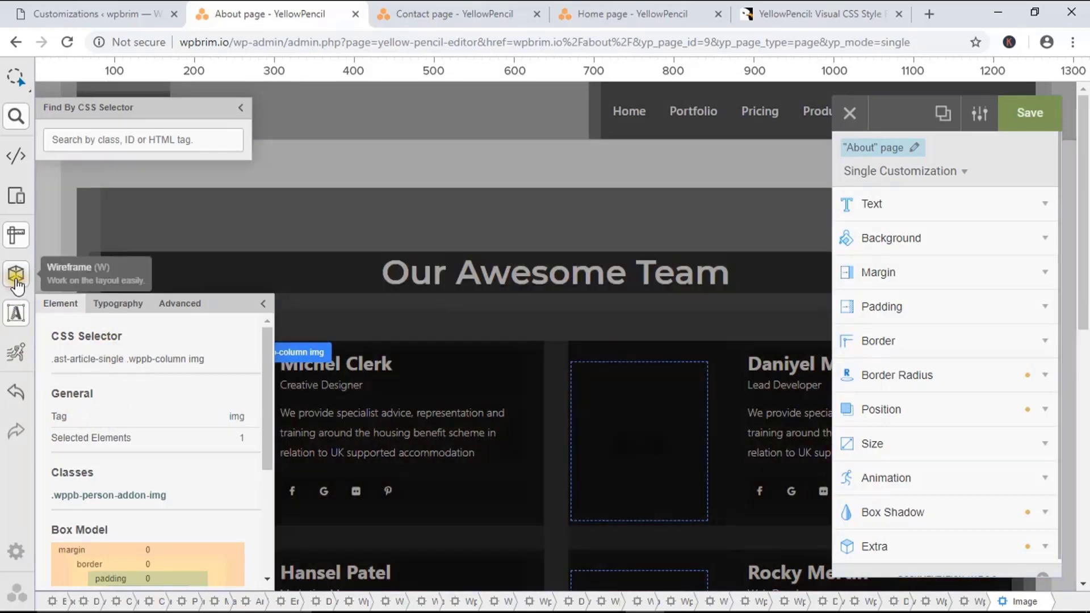
click(16, 274)
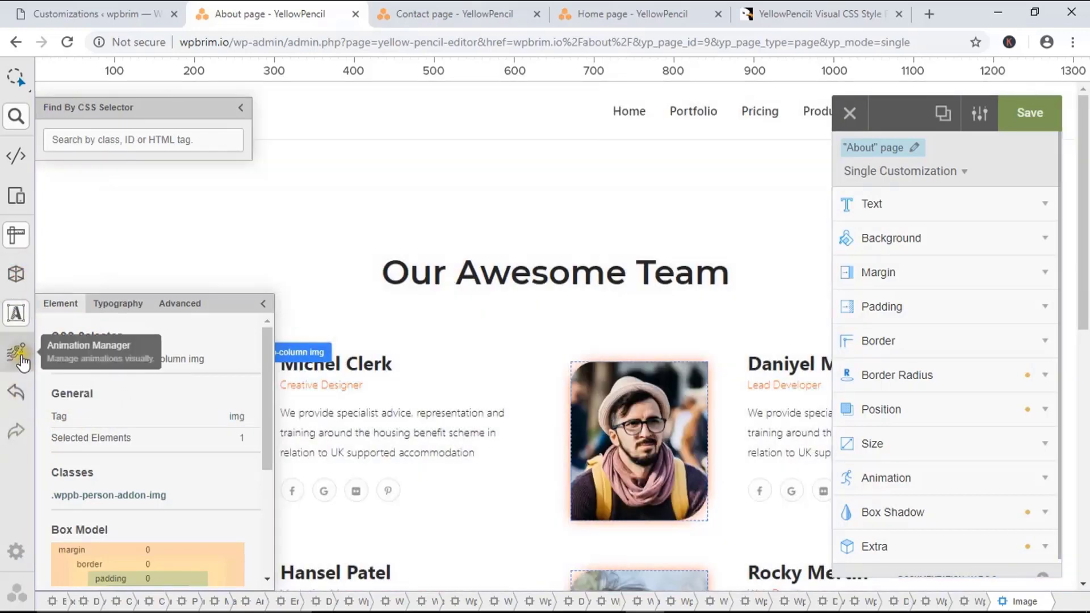
View the selected photos' timeline in the Animation Manager and close it together with the design information.
click(20, 357)
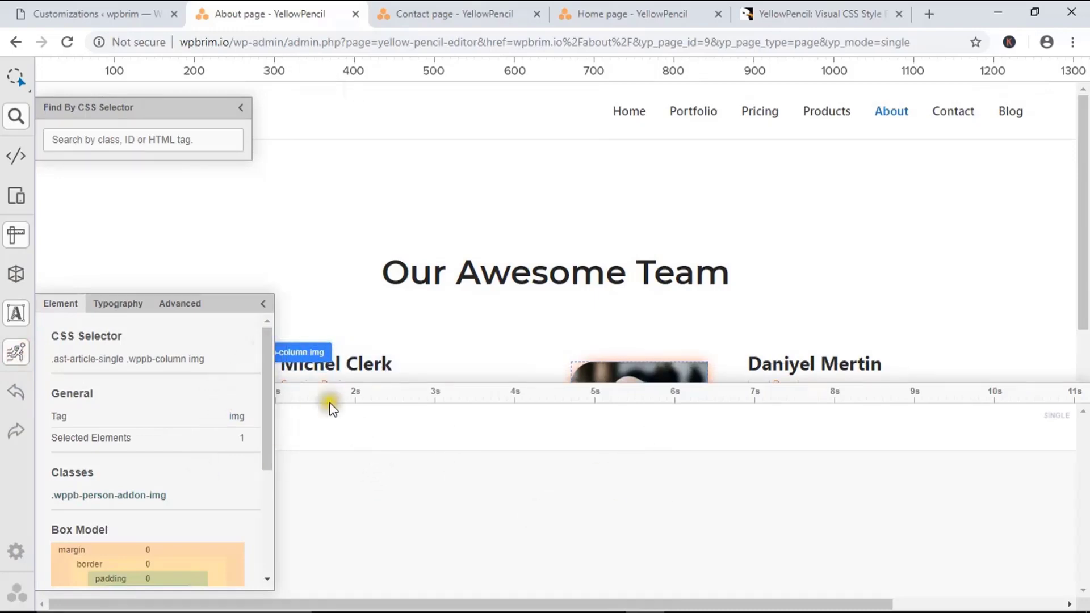
click(264, 304)
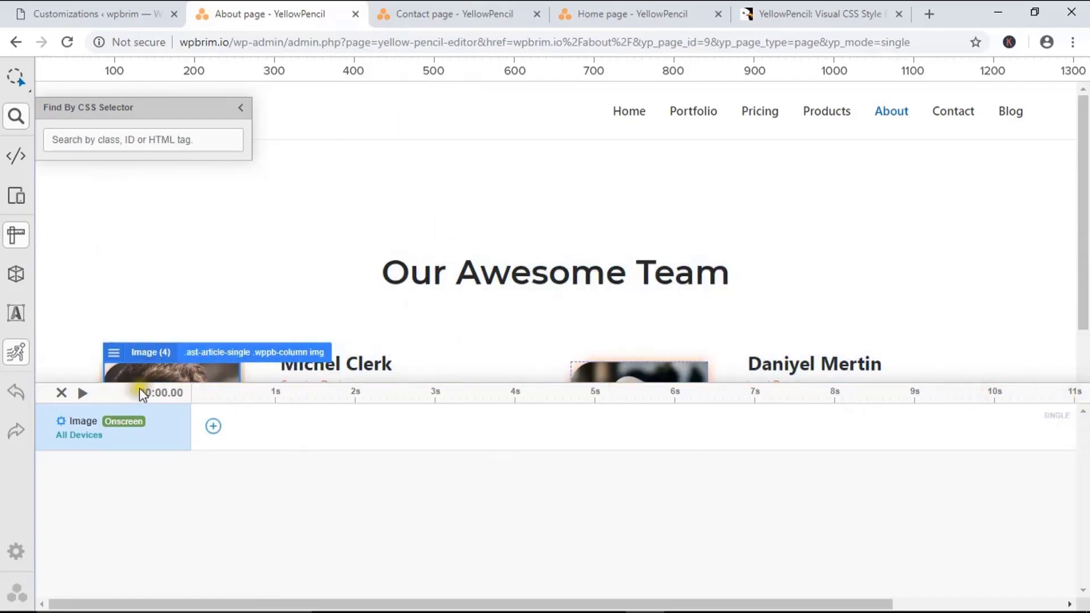
click(61, 393)
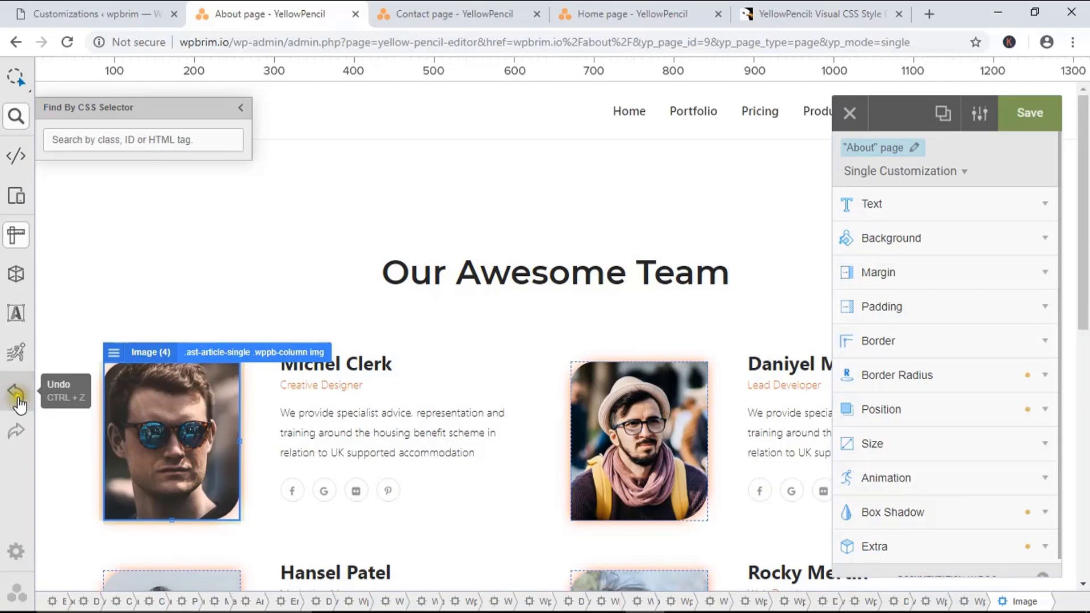
Show the editor settings and toggle the High Performance option.
click(16, 432)
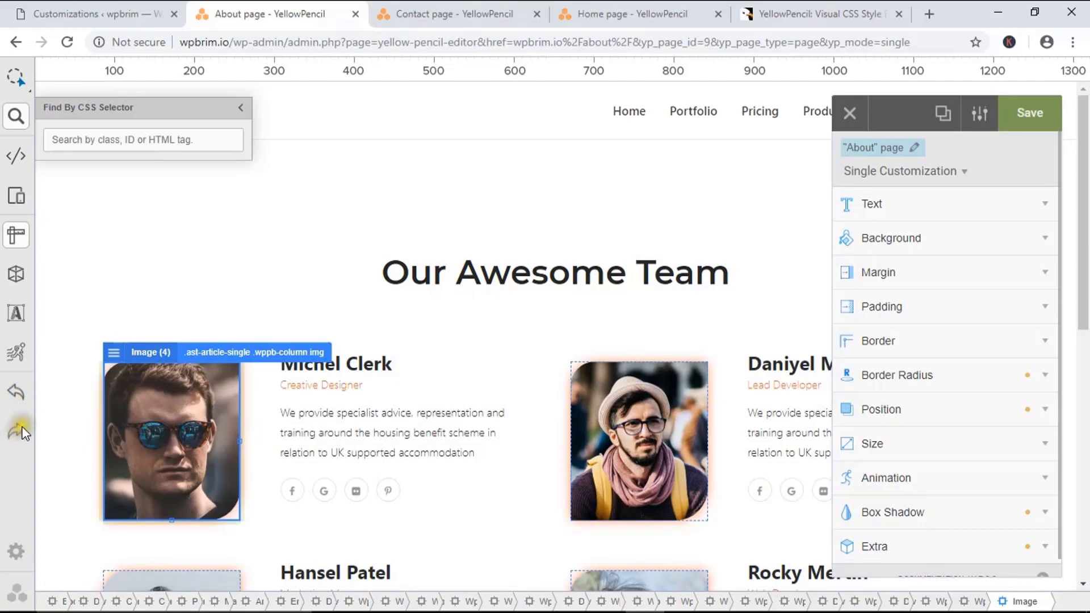
click(17, 556)
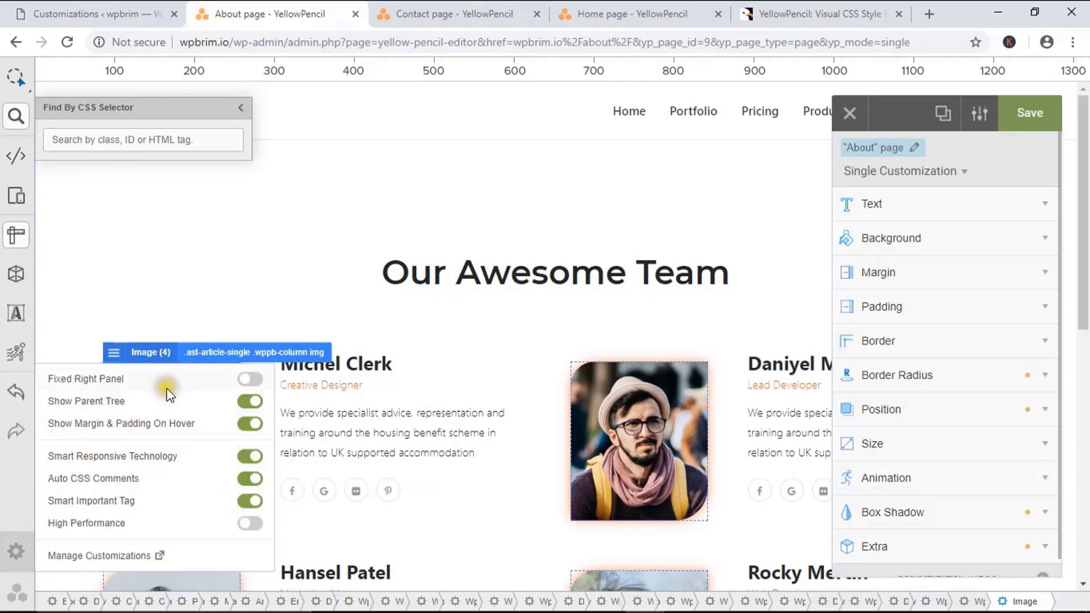
click(246, 523)
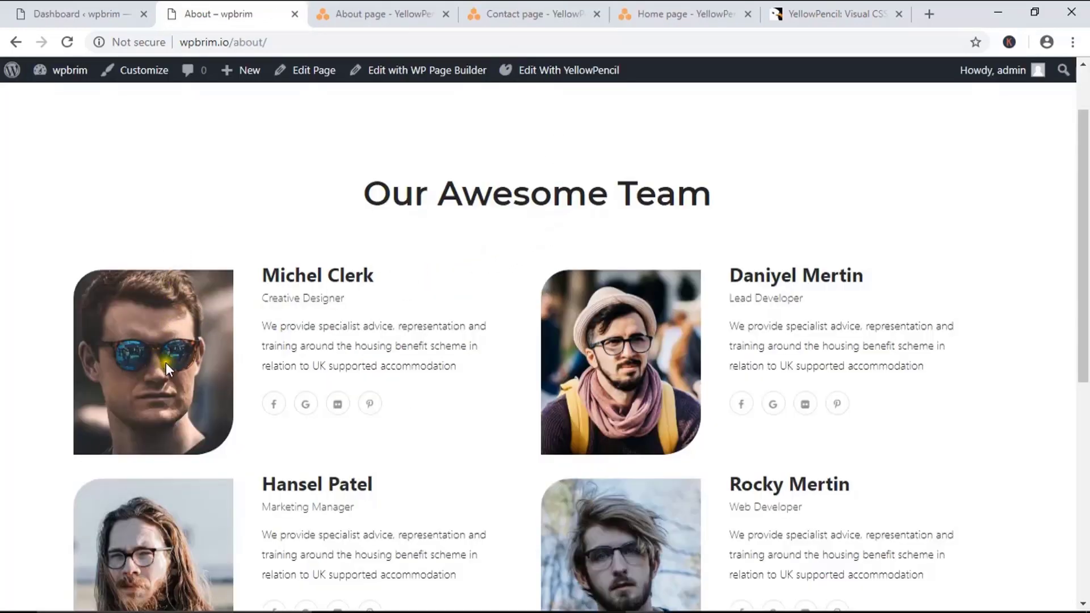
Show the list of YellowPencil customizations in the WordPress dashboard.
click(97, 8)
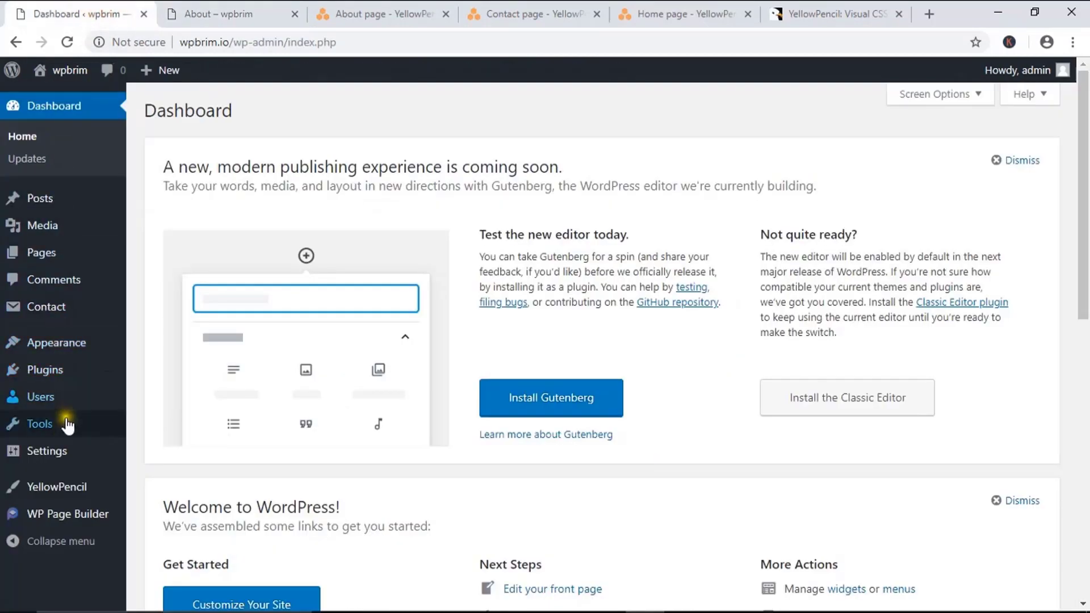
mouse_move(44, 486)
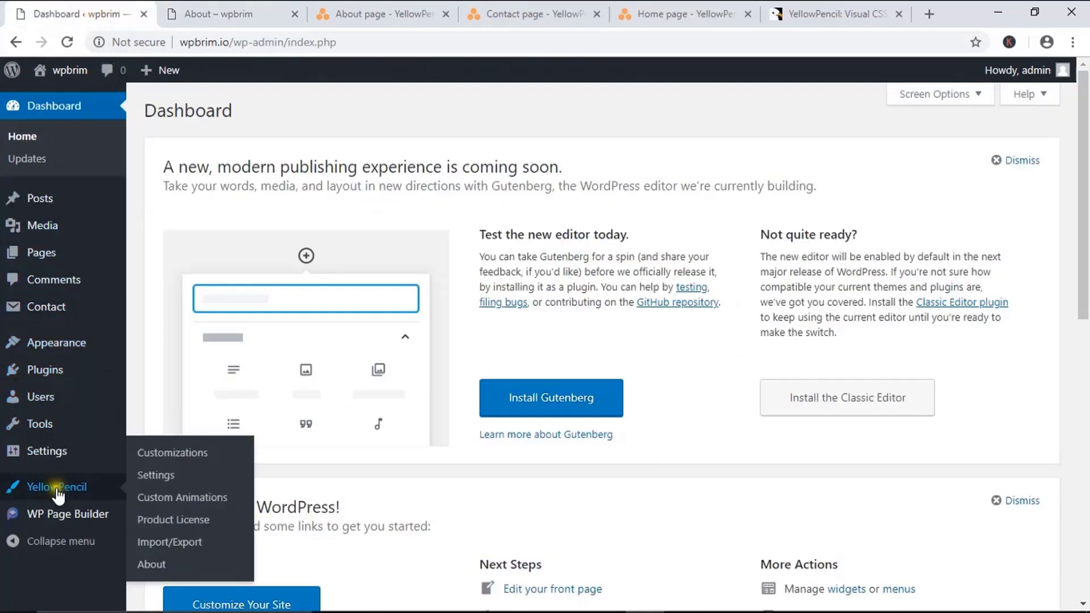
click(178, 464)
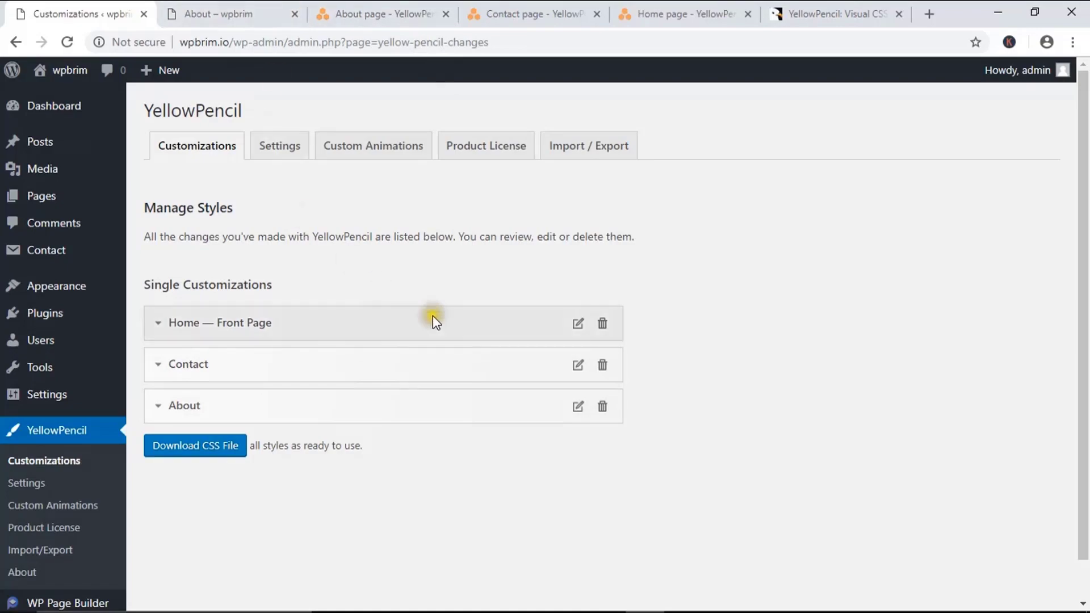
Look over the team photos on the About page and inspect the CSS code stored in its customization entry.
click(240, 12)
scroll(634, 328, down, 5)
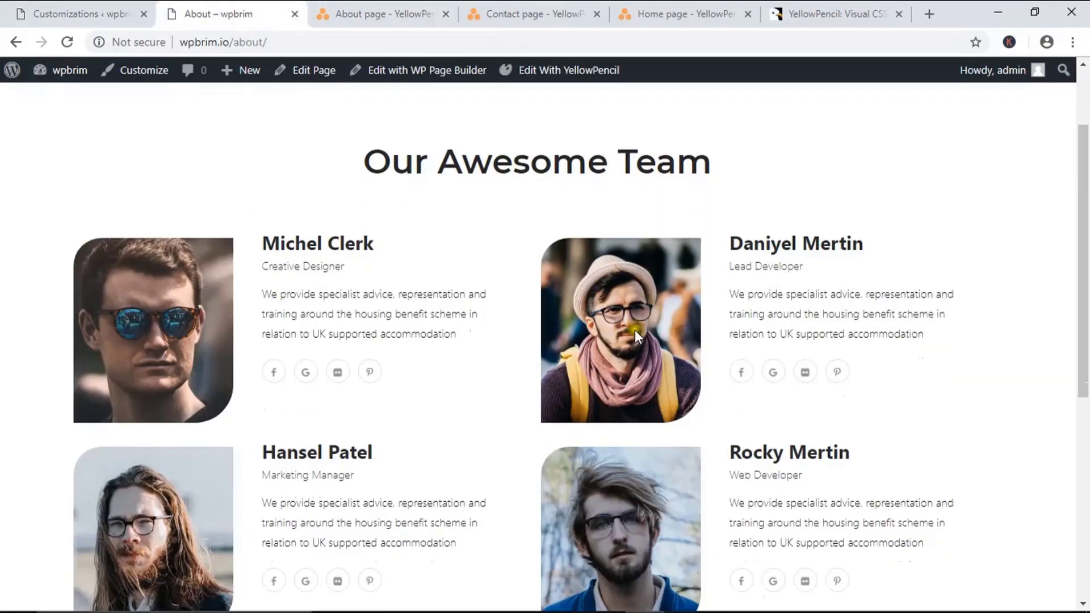
scroll(631, 329, up, 5)
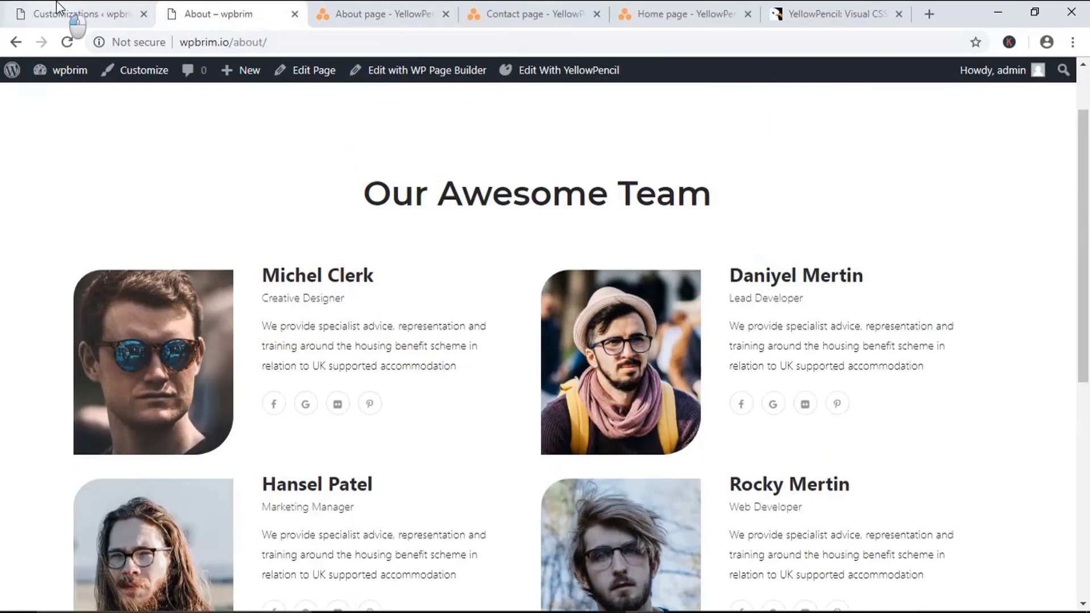
click(72, 16)
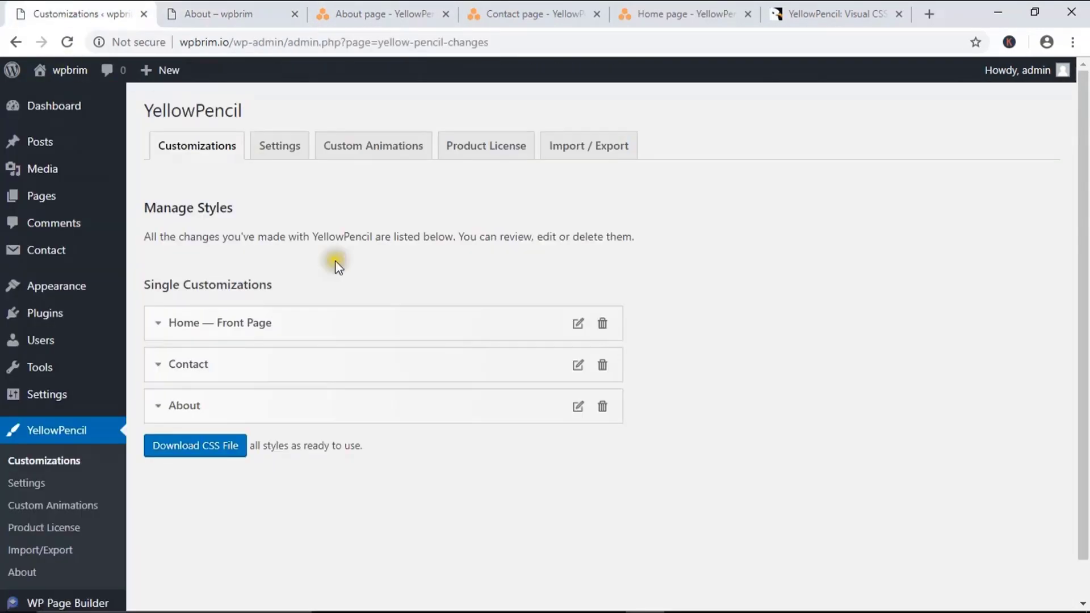
click(159, 407)
scroll(314, 505, down, 2)
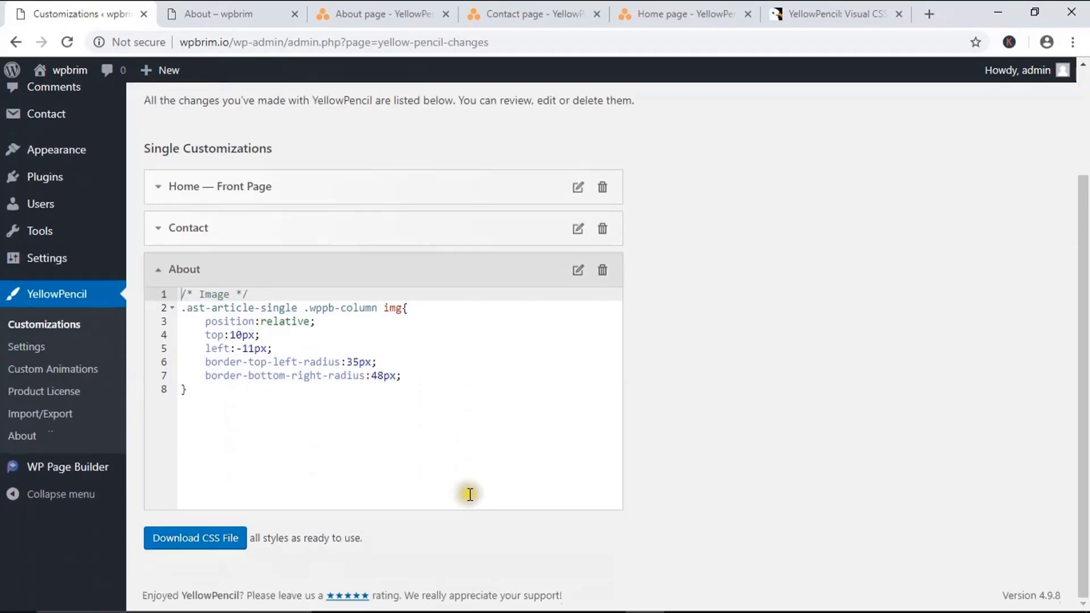
click(158, 270)
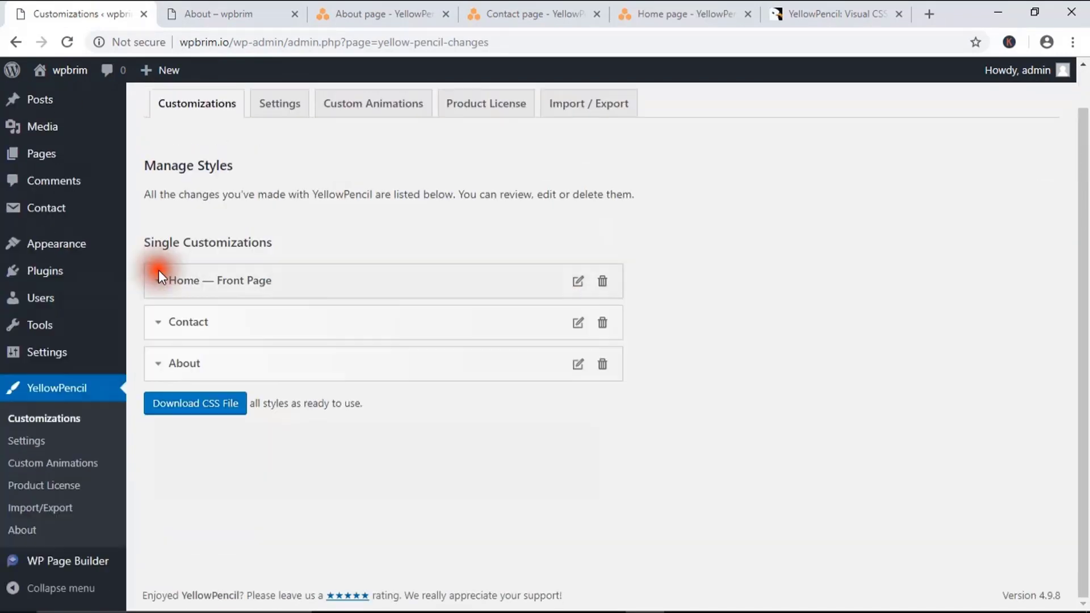
Delete the About page's customization, reload that page to check the team photos and return to the customizations list.
click(601, 366)
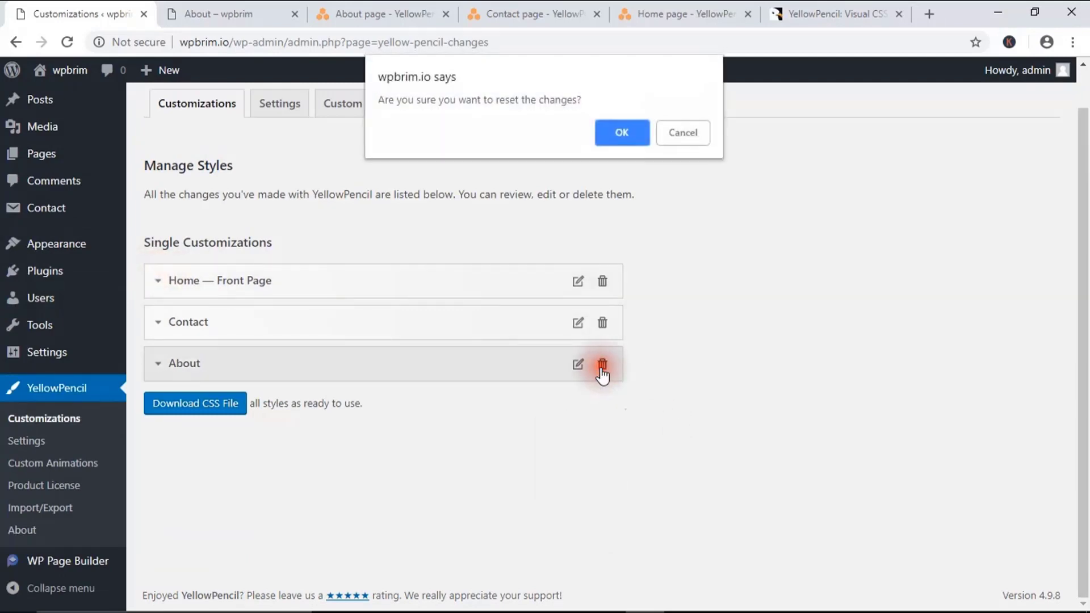
click(621, 128)
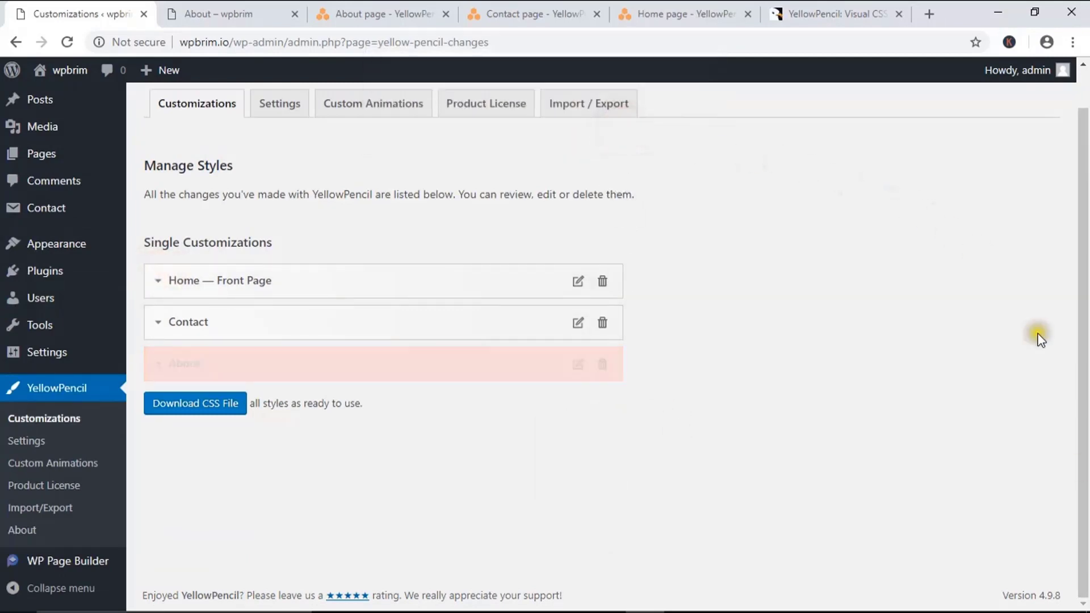
click(237, 17)
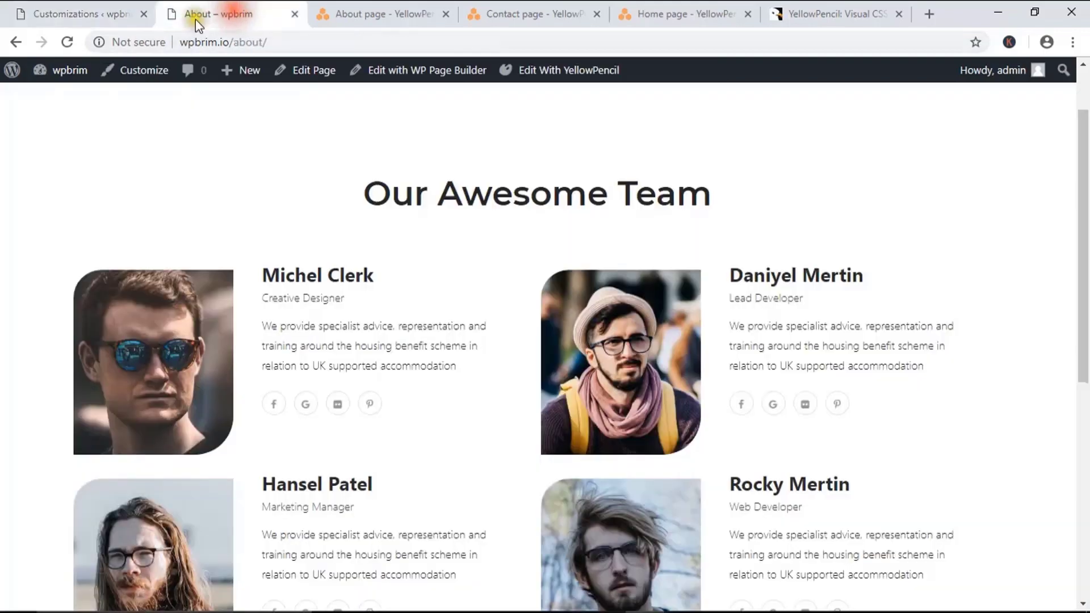
click(68, 40)
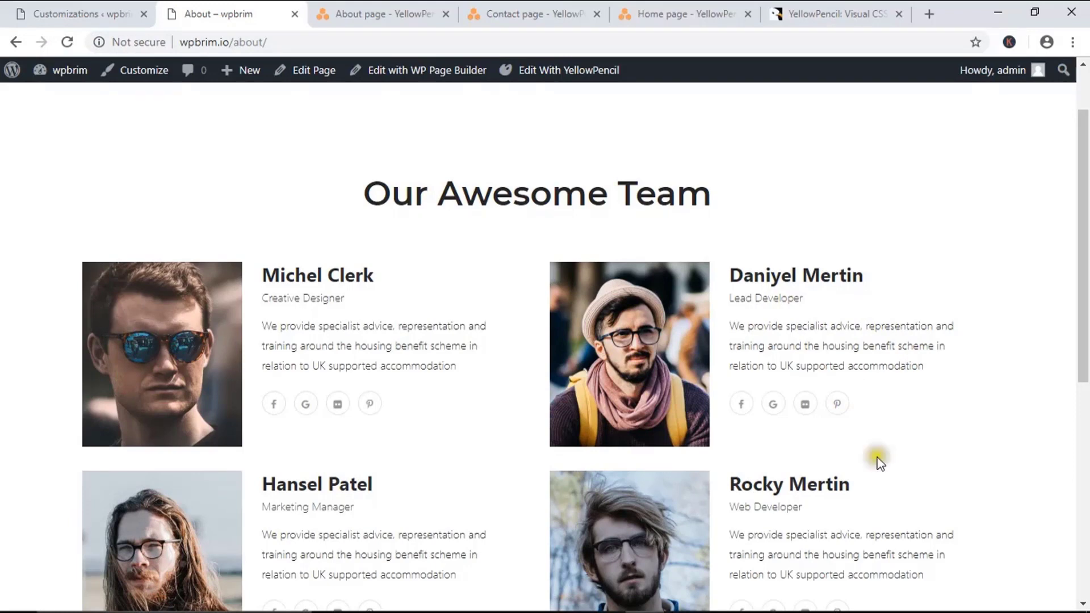
click(129, 4)
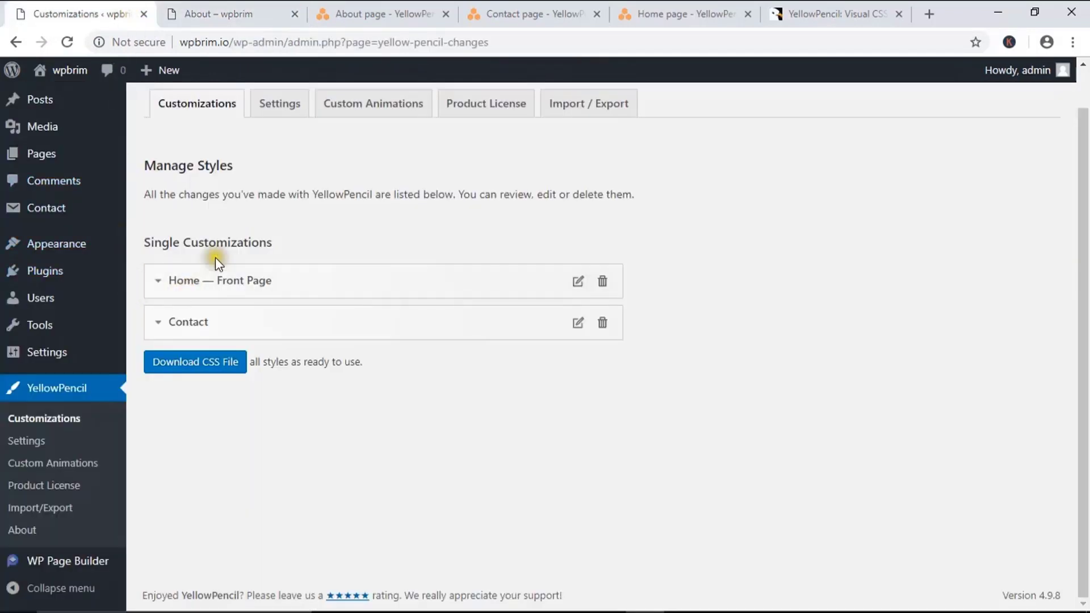
Download all styles as a CSS file, open style-nov-30.css from its folder in Notepad++ and read through its code.
click(202, 365)
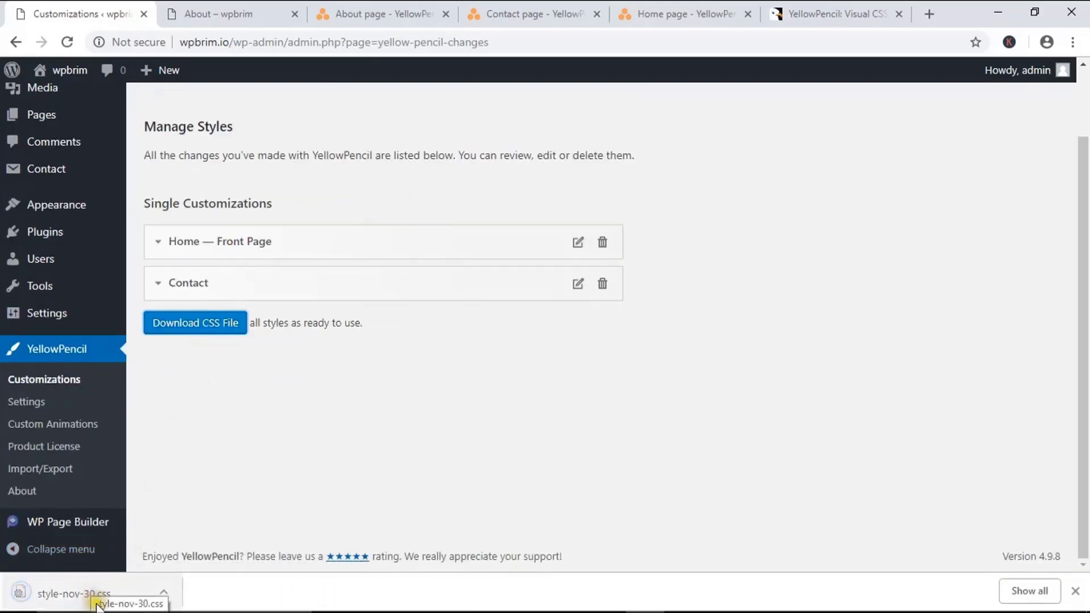
click(166, 596)
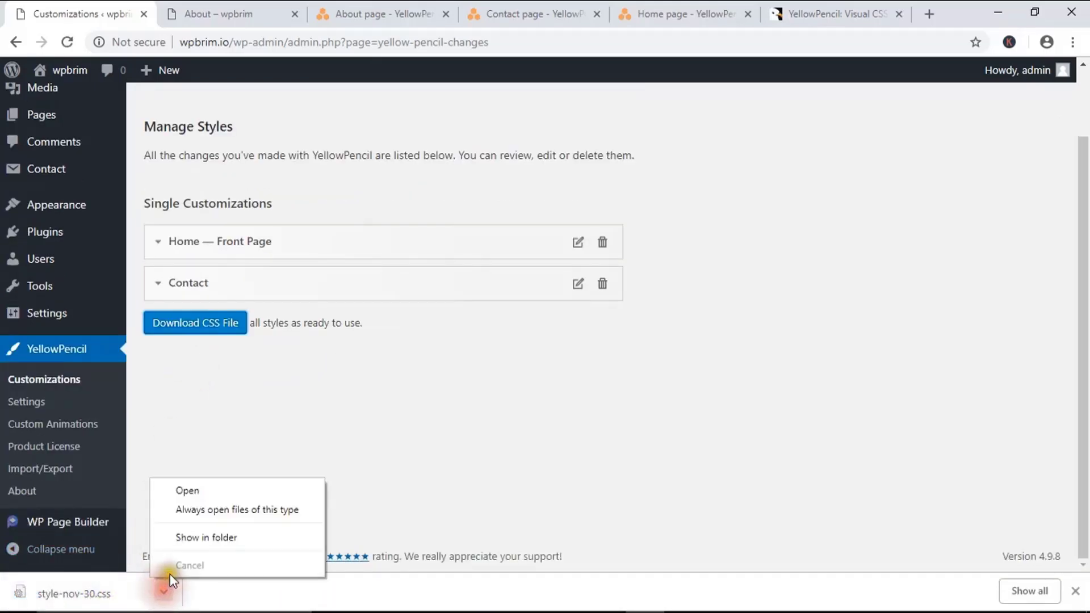
click(203, 538)
right_click(193, 120)
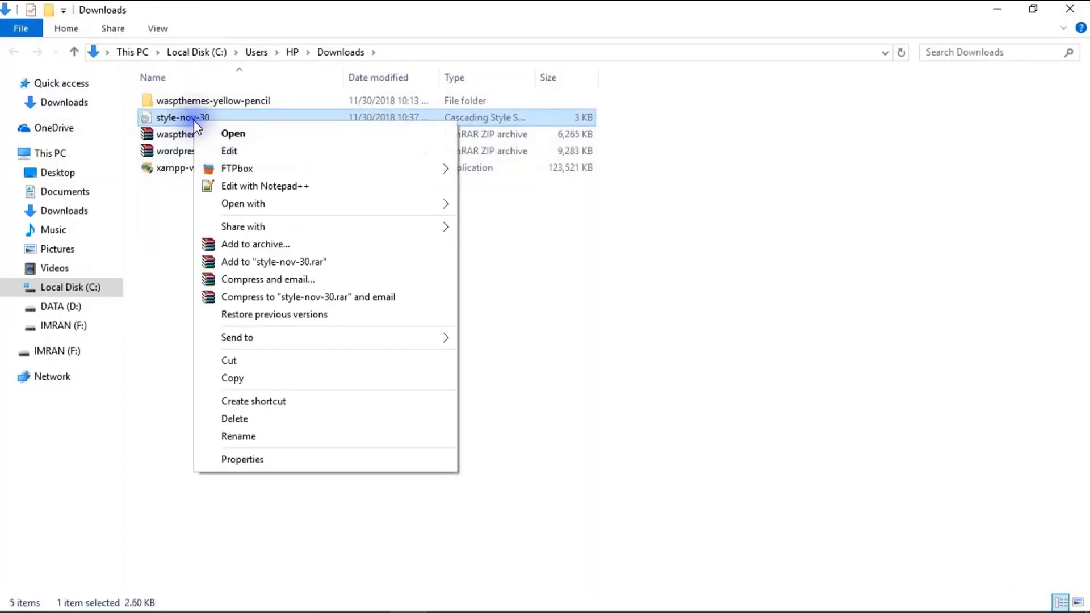
click(262, 185)
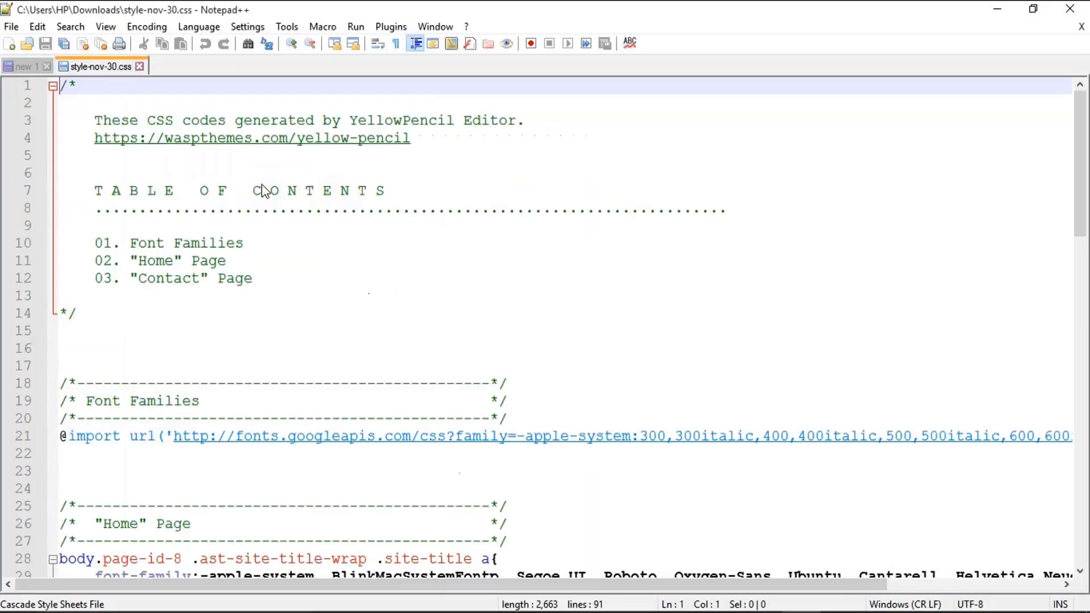
scroll(282, 369, down, 11)
scroll(288, 373, down, 10)
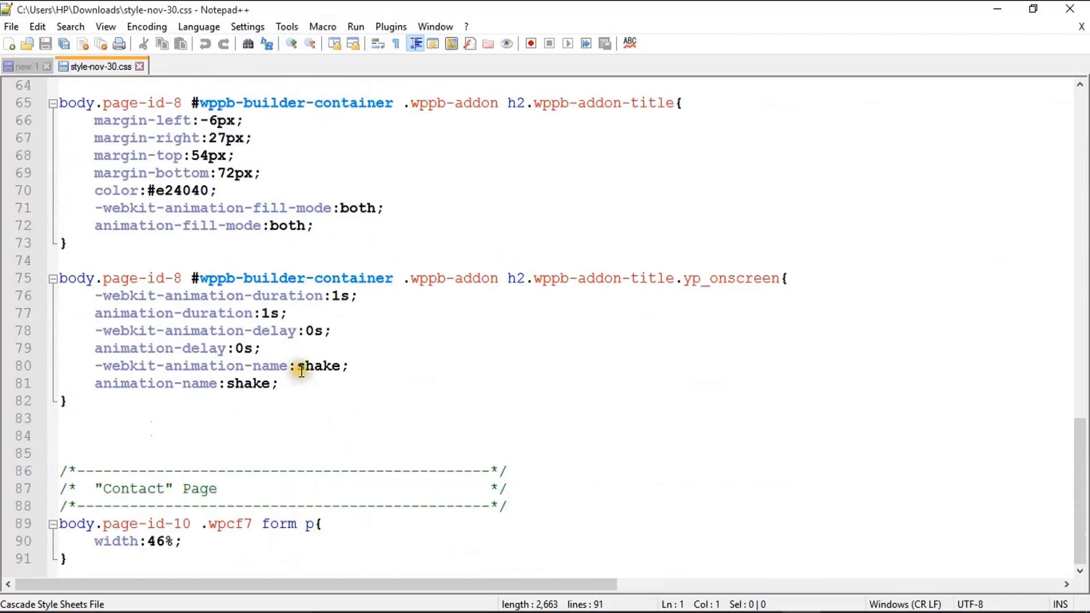
Close all open Notepad++ documents, exit the program and put the Downloads window away.
click(101, 44)
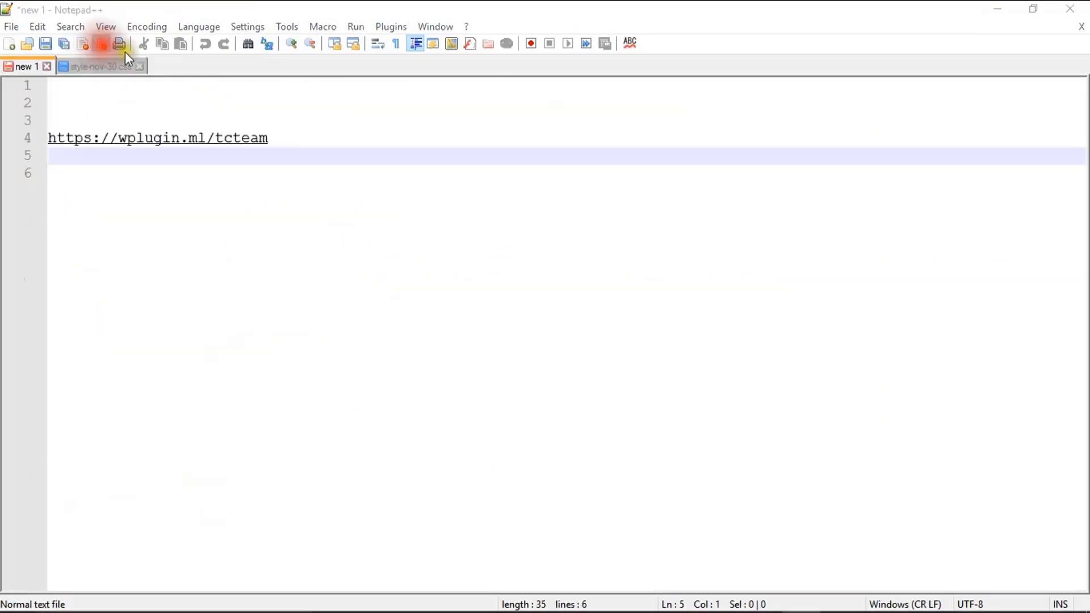
click(578, 370)
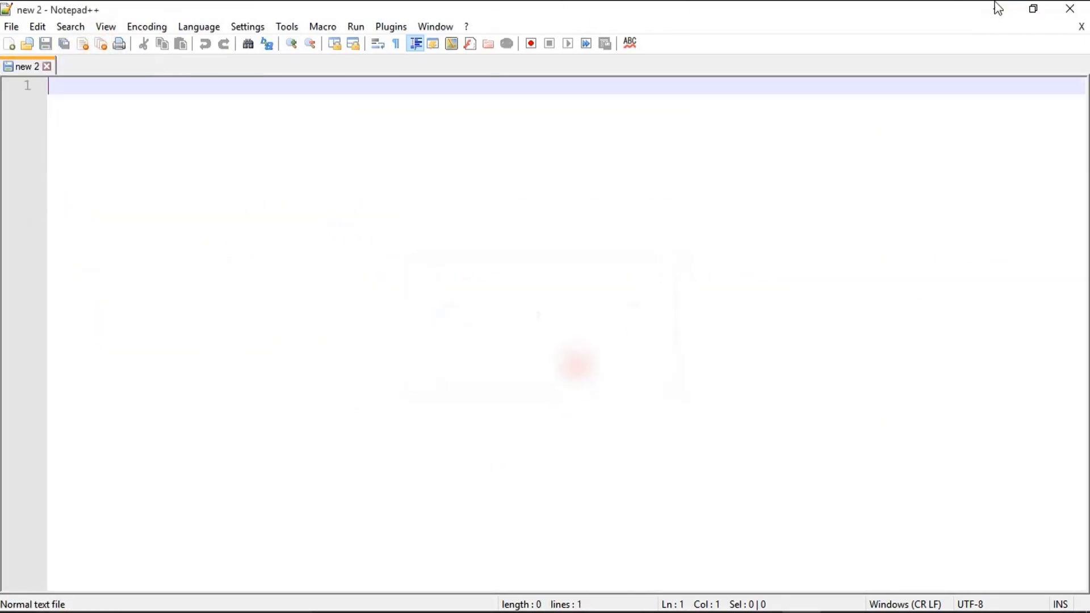
click(1072, 19)
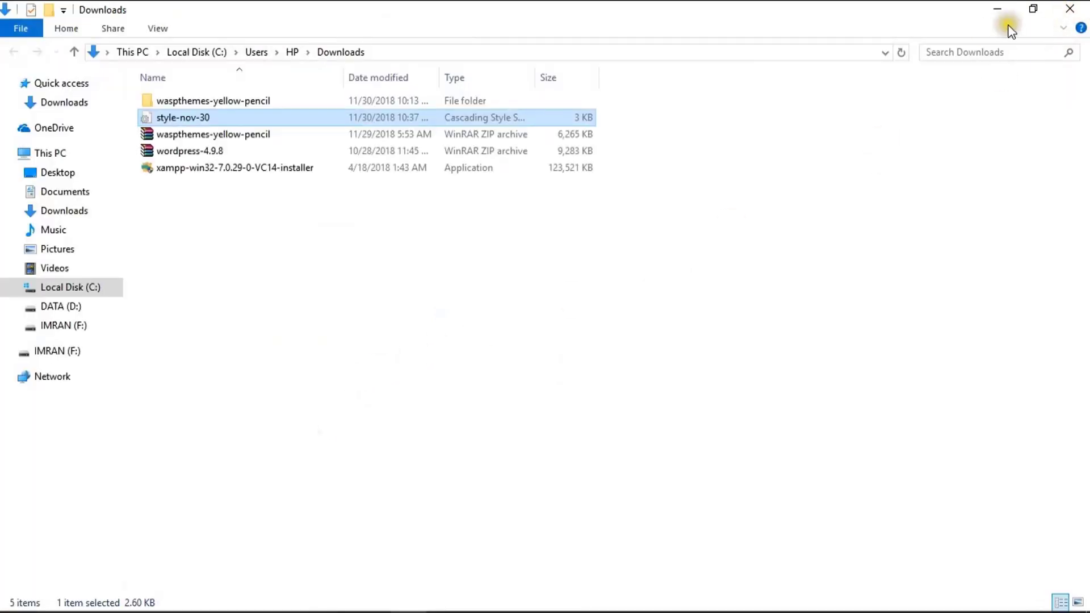
click(995, 12)
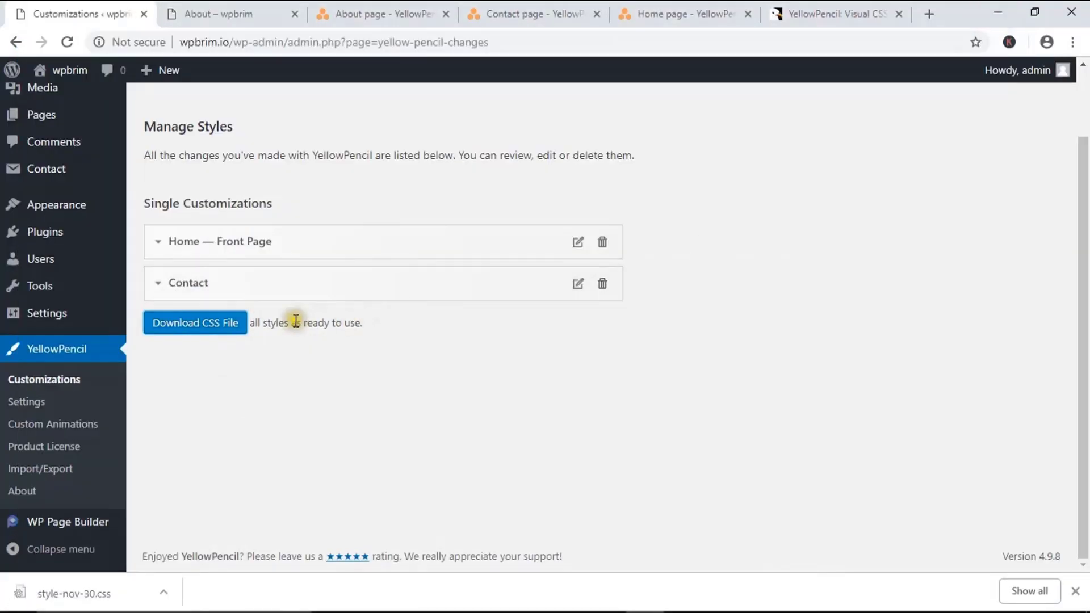
Deactivate the YellowPencil Pro plugin among the installed plugins.
scroll(260, 314, up, 2)
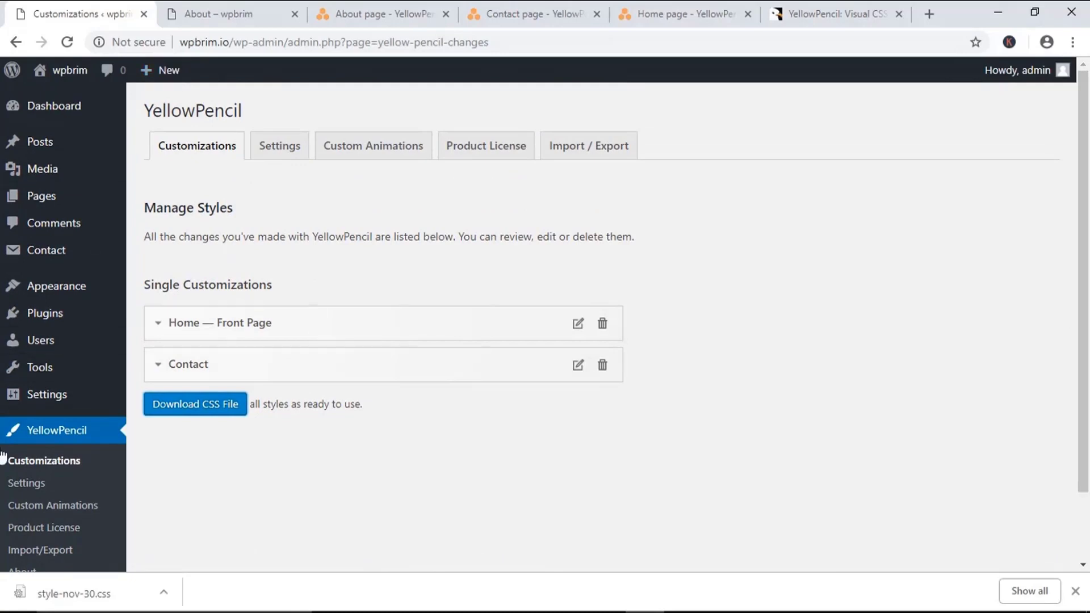
mouse_move(12, 314)
click(170, 317)
click(256, 432)
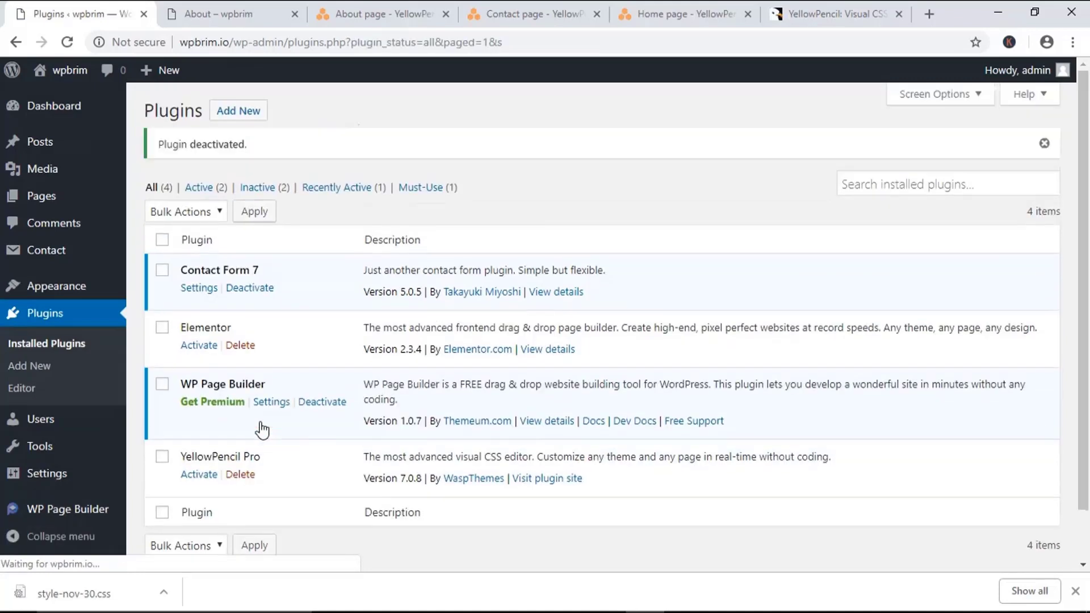
Open the site's home page from the About page and examine how its sections look with the plugin deactivated.
click(258, 8)
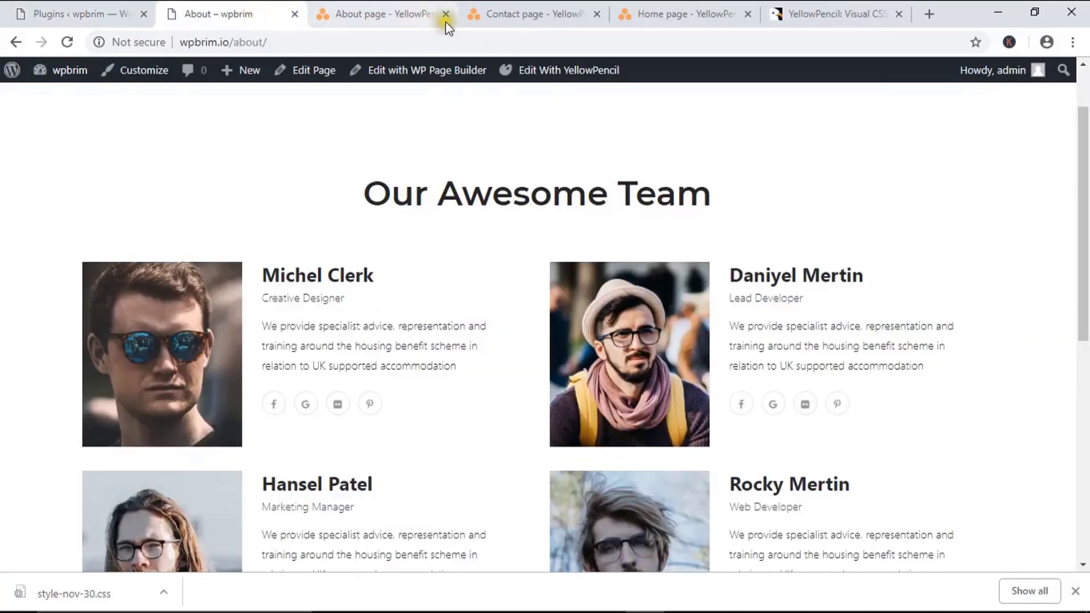
scroll(414, 185, up, 2)
click(609, 118)
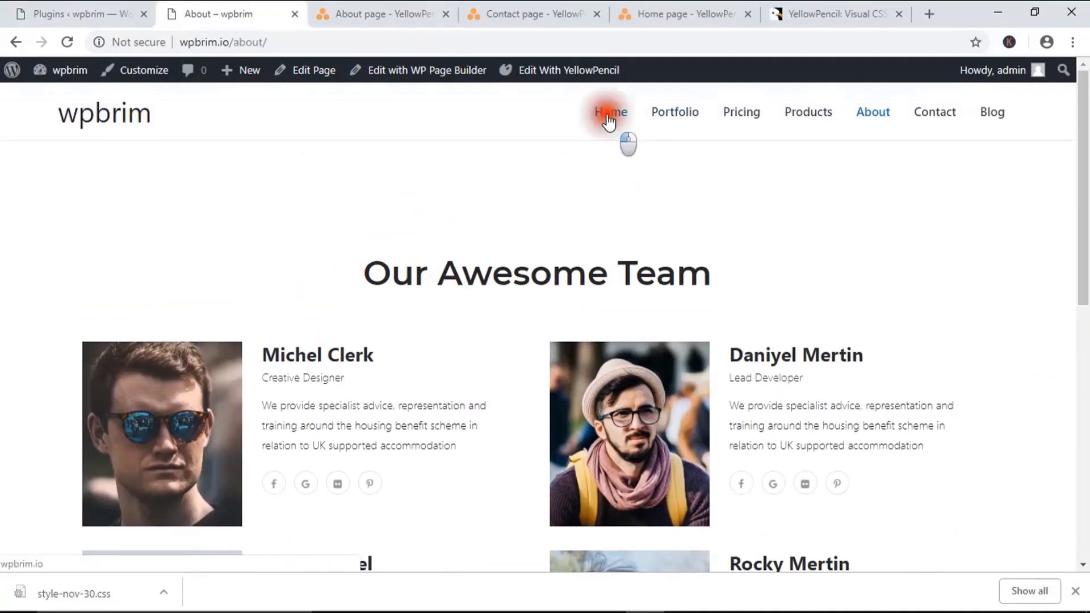
scroll(568, 300, down, 10)
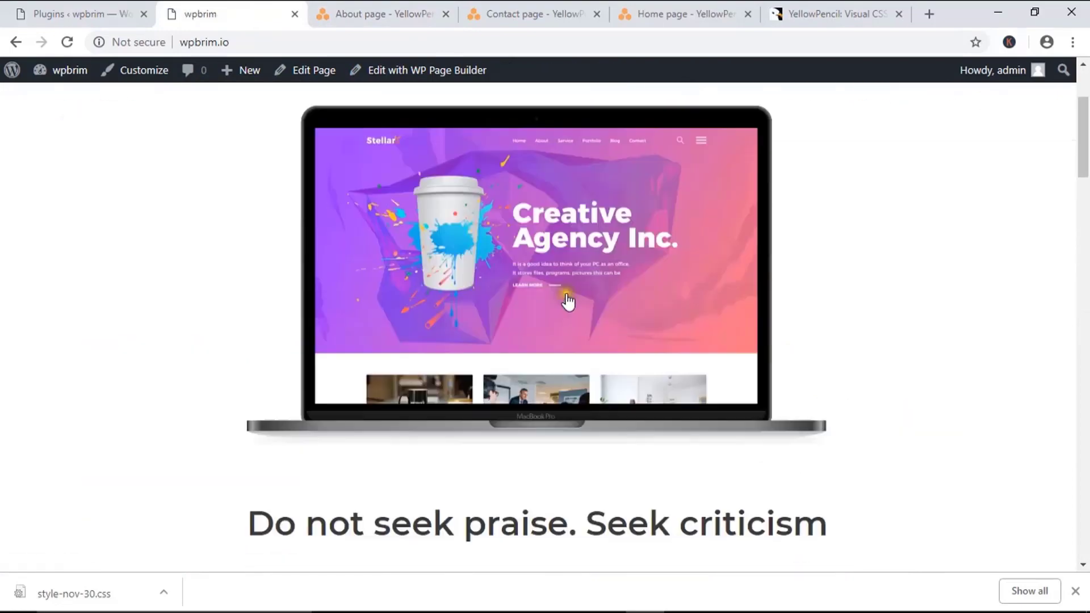
scroll(568, 301, down, 5)
scroll(454, 235, up, 4)
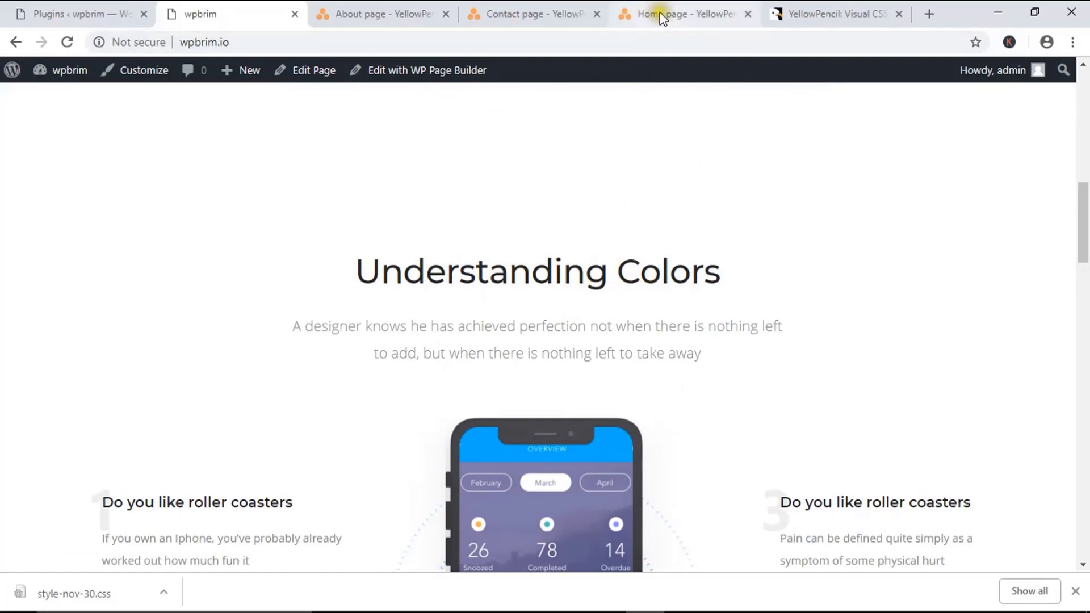
scroll(575, 291, up, 10)
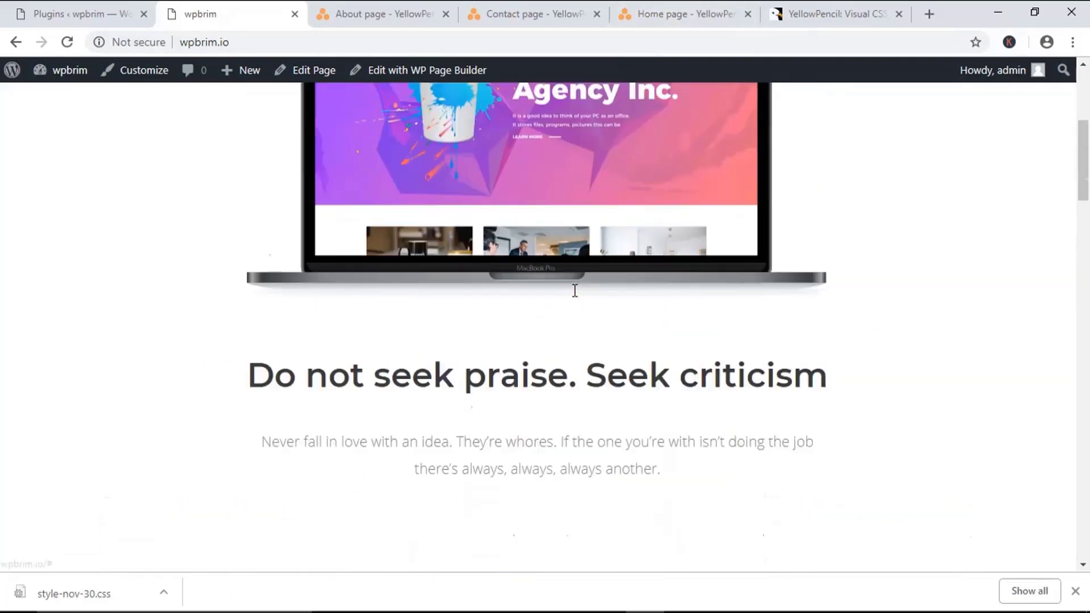
Activate the YellowPencil Pro plugin again and look over its welcome page.
click(61, 7)
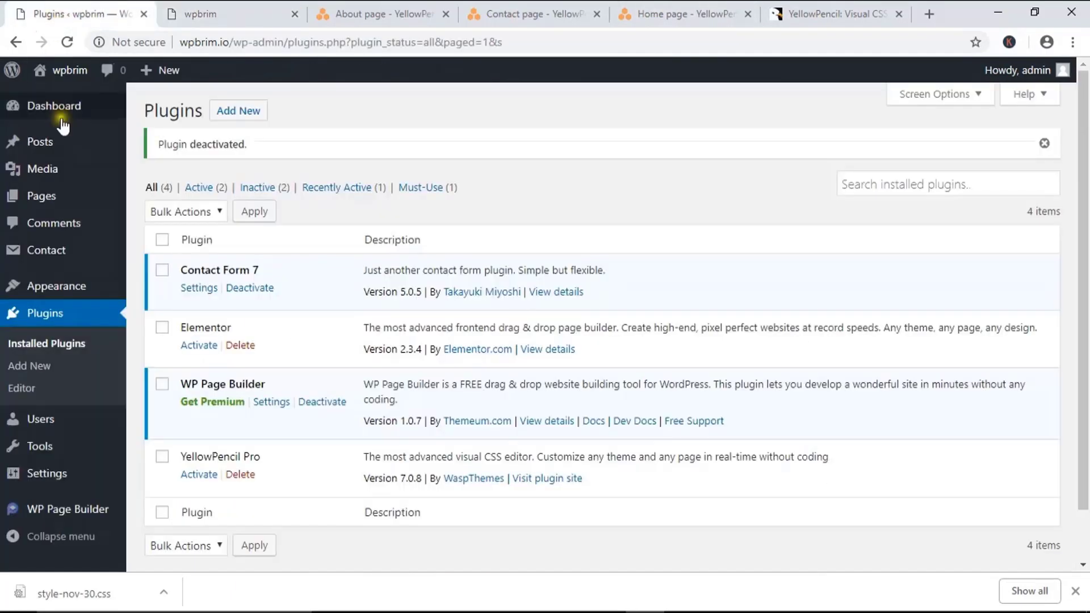
click(199, 475)
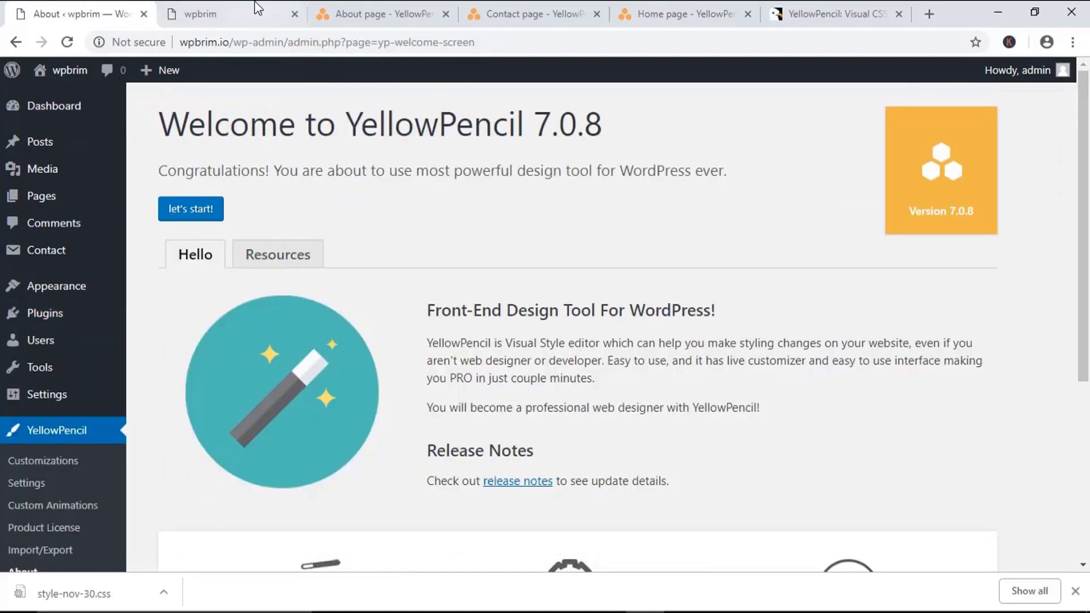
click(278, 17)
click(79, 8)
scroll(236, 412, down, 3)
scroll(250, 382, up, 3)
Reload the site's home page, check its styling and switch to the home page's YellowPencil editor.
click(204, 21)
click(69, 41)
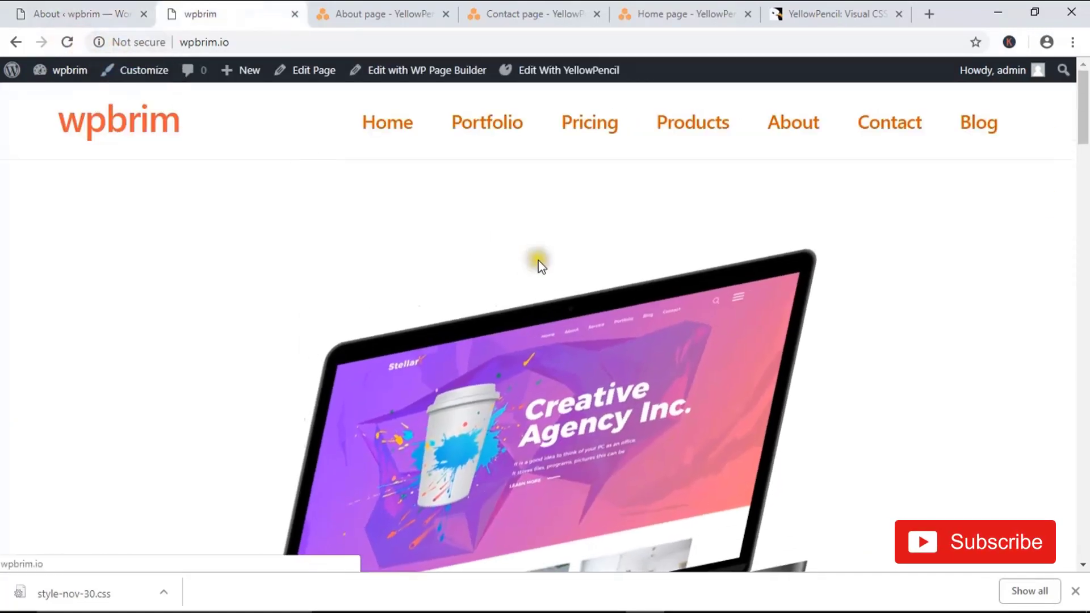
scroll(738, 227, down, 4)
scroll(714, 244, up, 4)
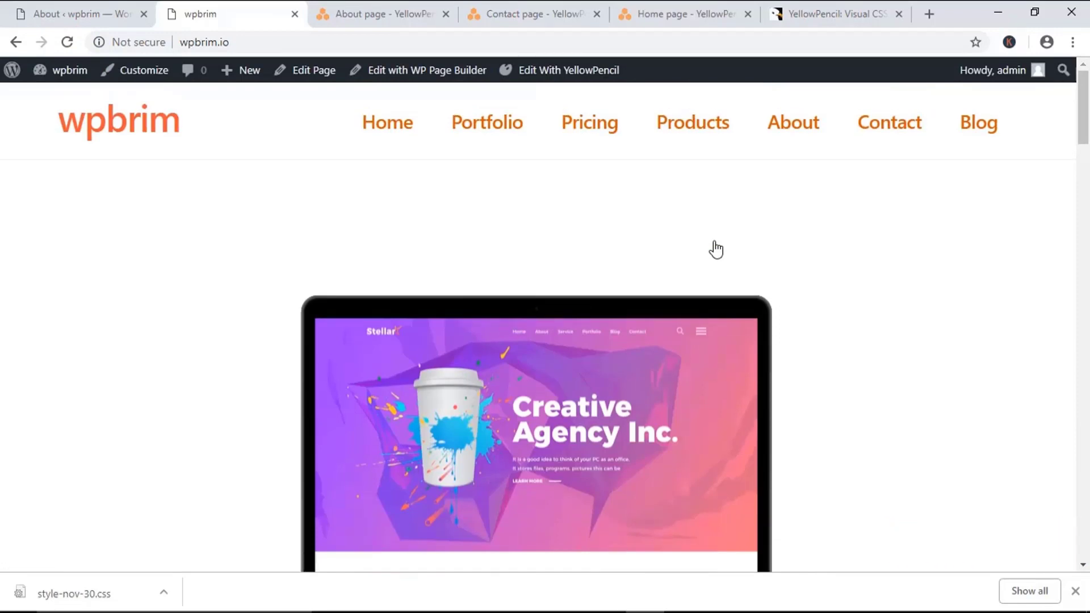
click(658, 11)
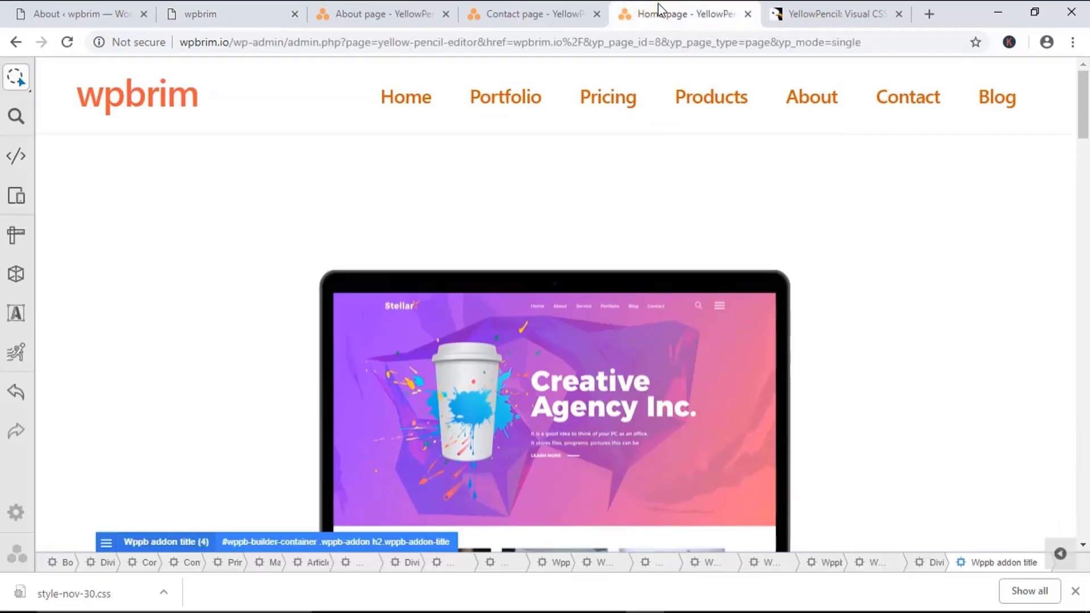